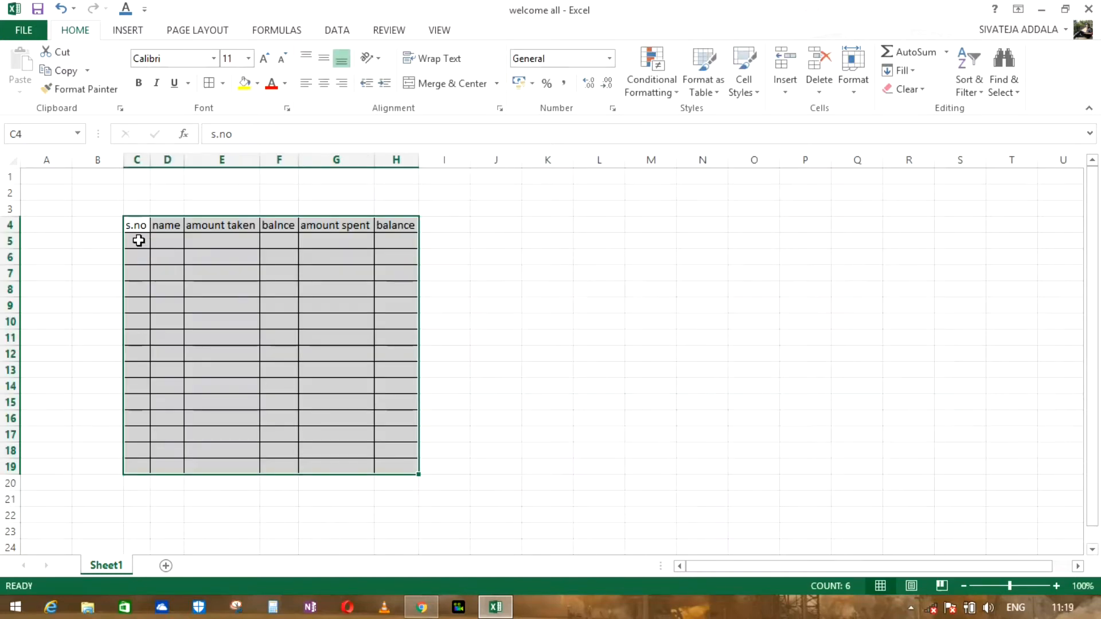
Step: Enter serial number 1 in the table's first data row and start filling in the first person's name beside it
click(138, 240)
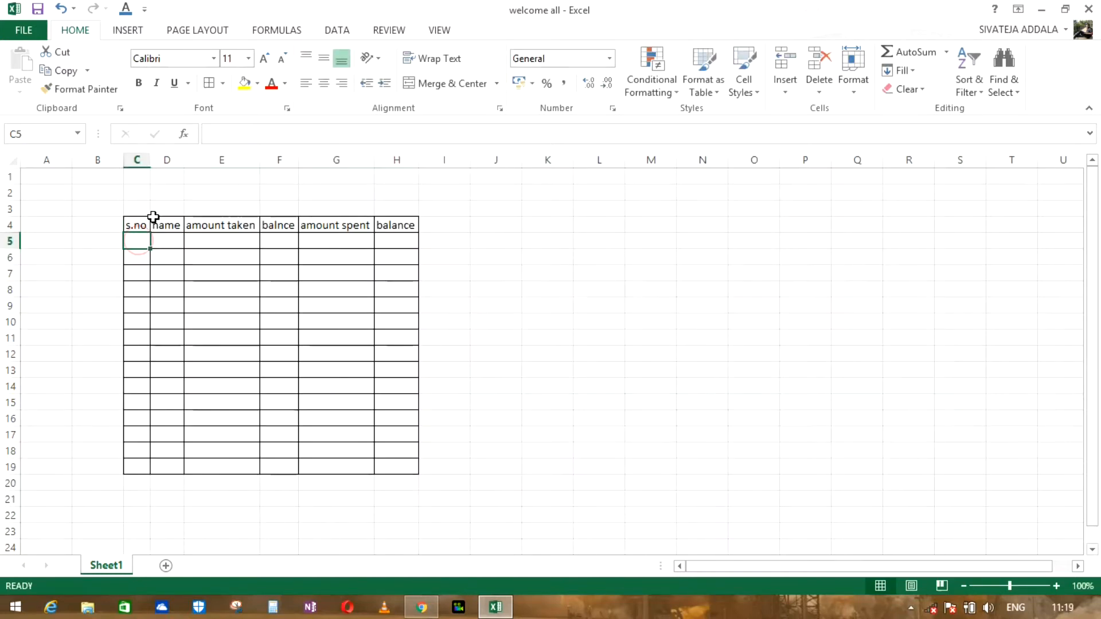
text(1)
key(Tab)
text(j)
click(158, 215)
text(hn)
key(Return)
Step: Fill the name column with four people's first names from row 5 down and enter 20000 as the first amount taken
click(169, 240)
text(john)
key(Return)
text(joseph)
key(Return)
text(james)
key(Return)
text(pandu)
key(Return)
click(213, 239)
text(20000)
Step: Make the large VLOOKUP title in the merged cell bold and underlined
drag(800, 383, 420, 383)
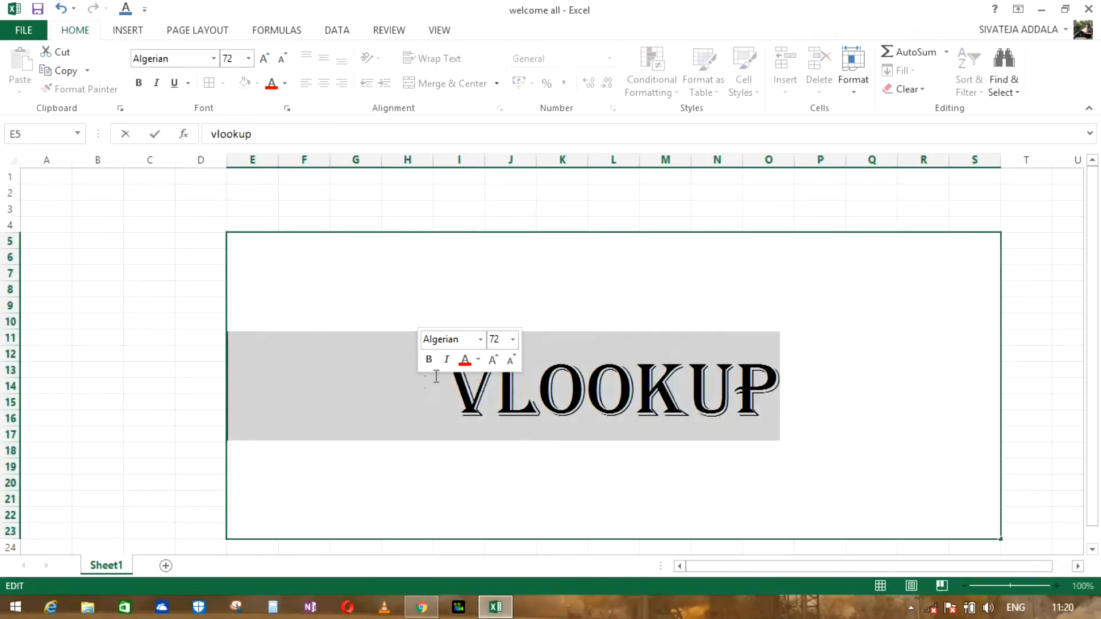
key(ctrl+u)
key(ctrl+b)
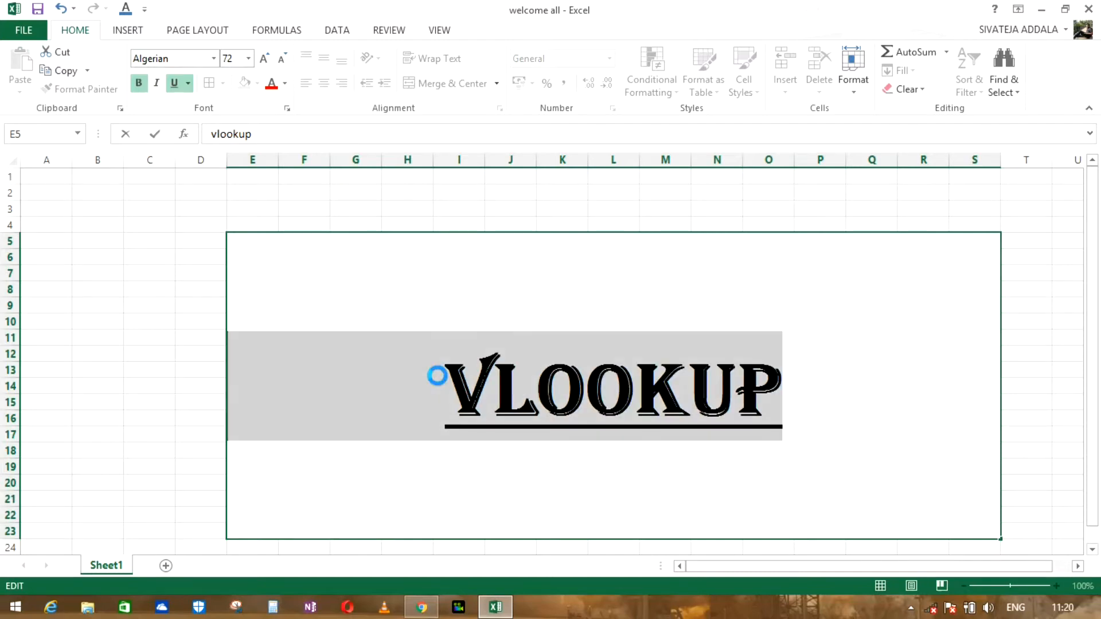
click(851, 376)
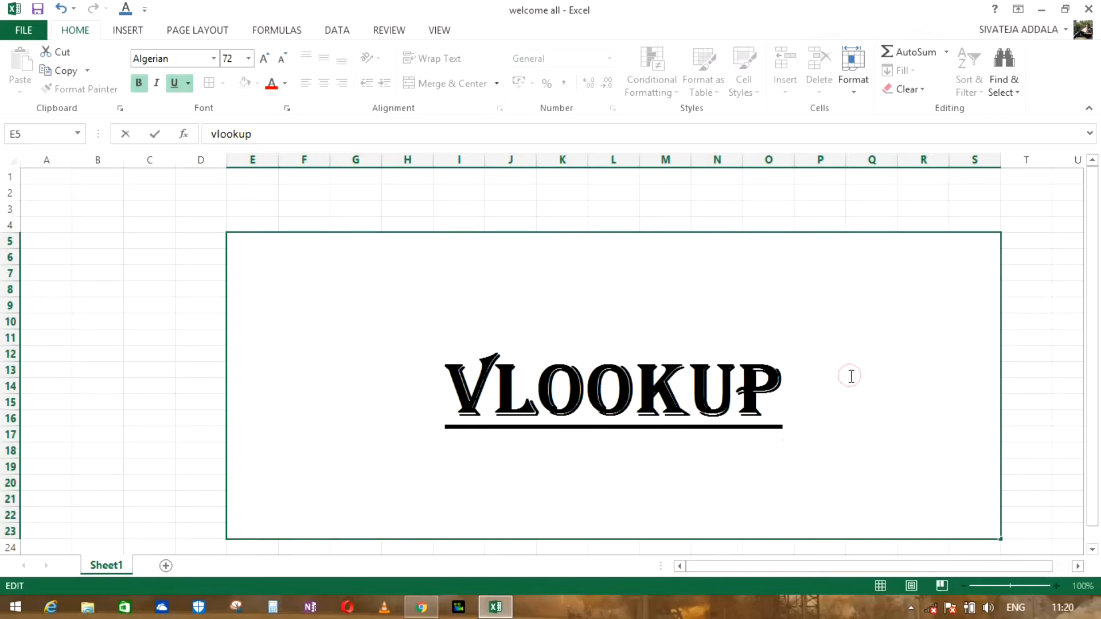
click(123, 302)
click(122, 204)
click(208, 408)
click(592, 179)
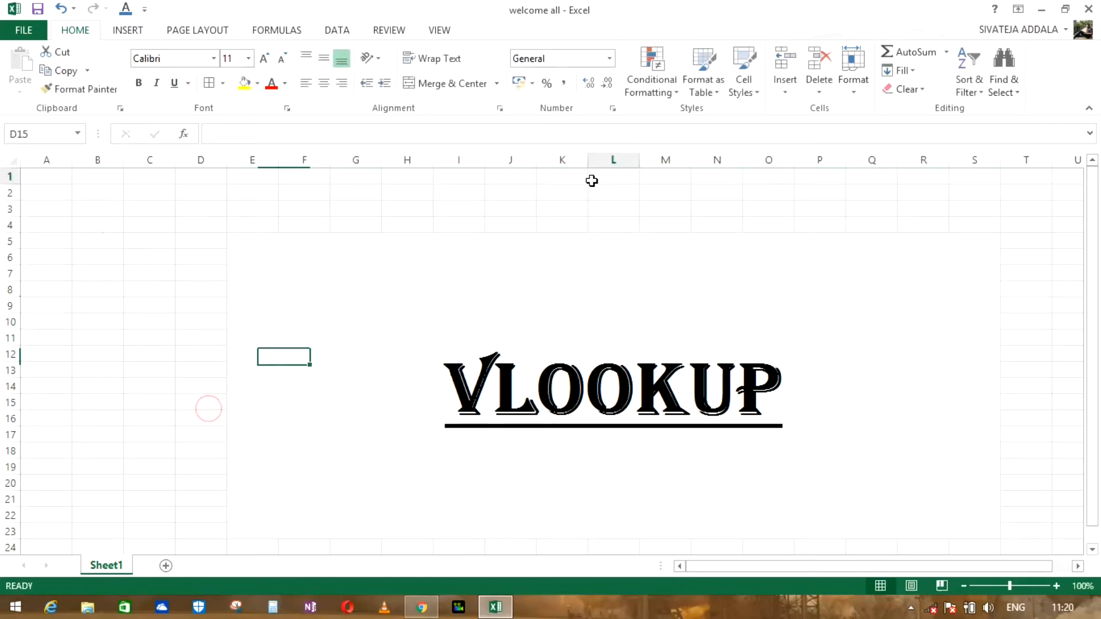
click(841, 198)
click(981, 200)
click(1040, 201)
click(1057, 254)
click(1057, 322)
click(1057, 402)
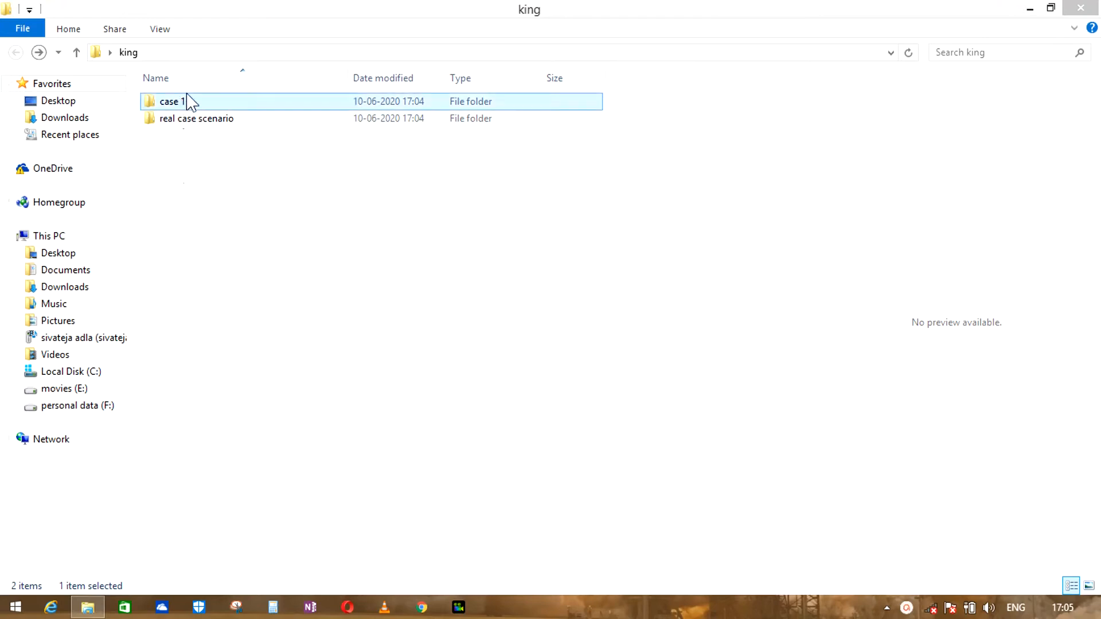
Step: Open the daily report workbook from the case 1 folder and examine its roll numbers, daily marks and the 12-06-2020 column
double_click(222, 101)
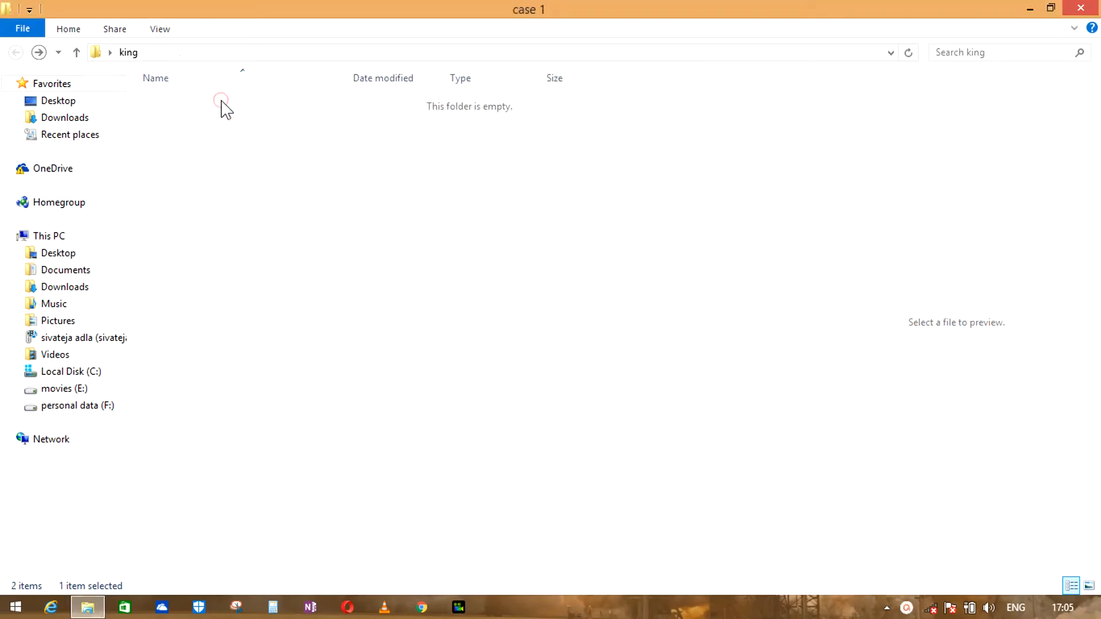
double_click(225, 123)
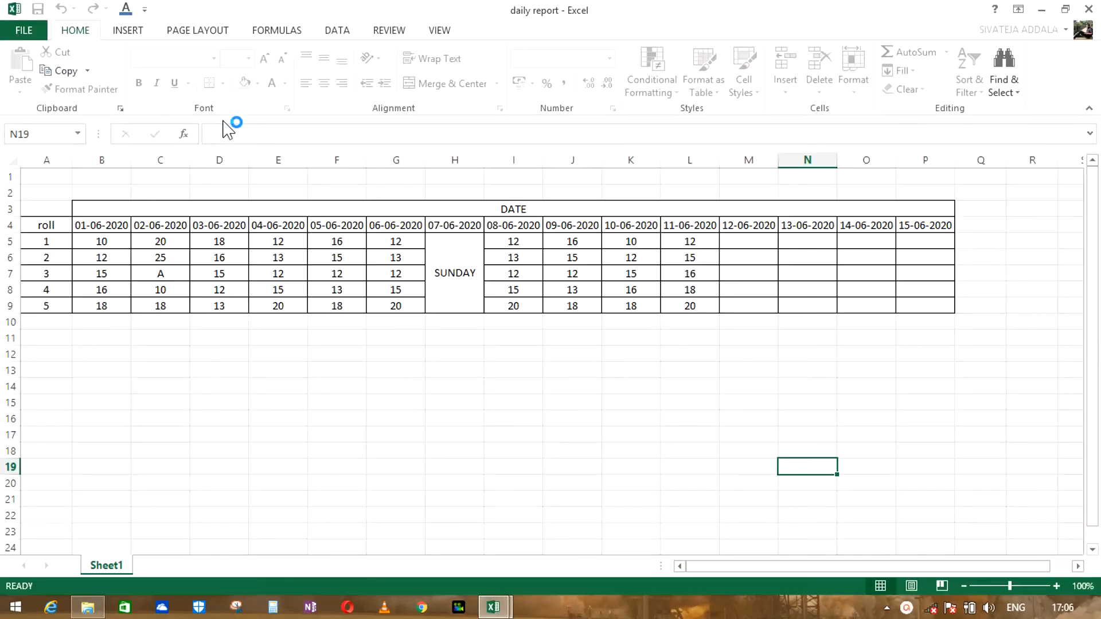
click(48, 241)
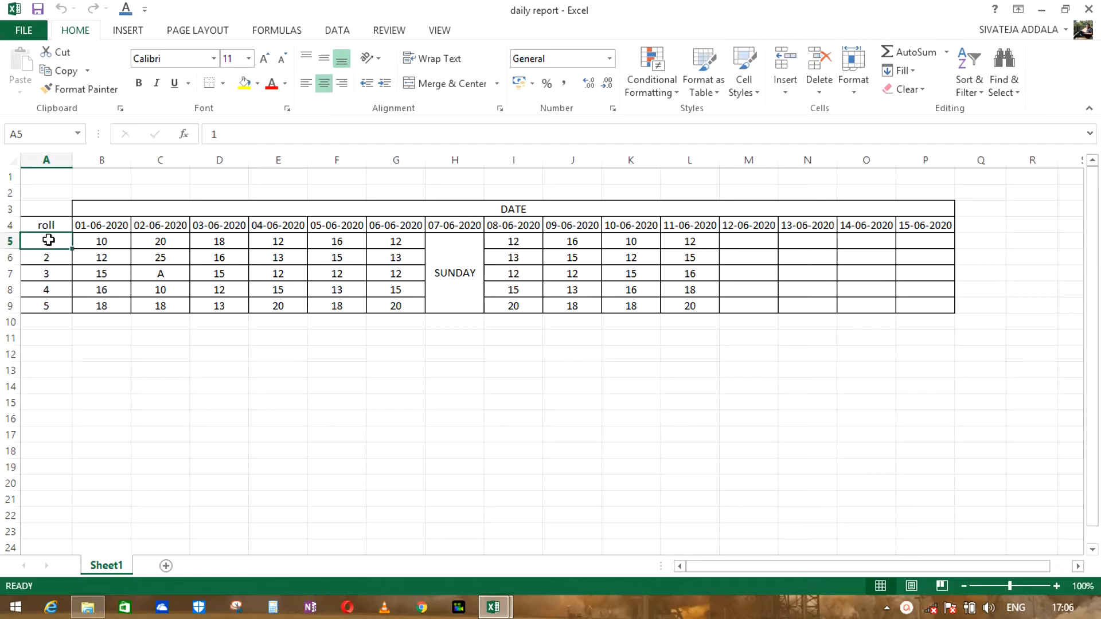
click(53, 257)
click(55, 273)
click(59, 289)
click(63, 304)
click(105, 242)
click(102, 257)
click(102, 287)
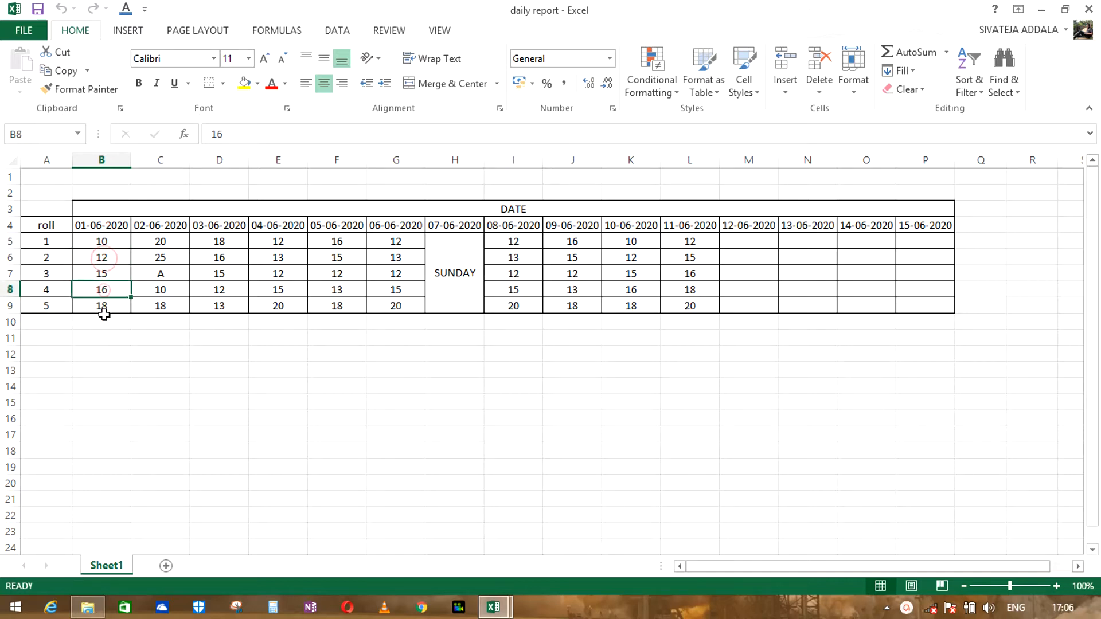
click(160, 242)
click(160, 258)
click(162, 270)
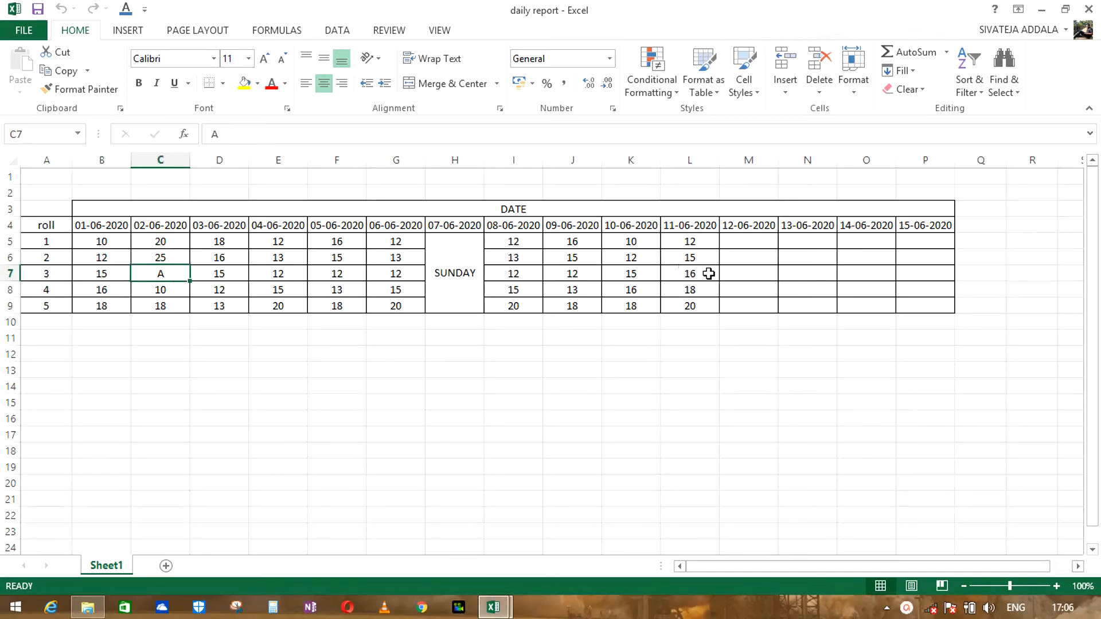
click(753, 227)
drag(752, 239, 757, 301)
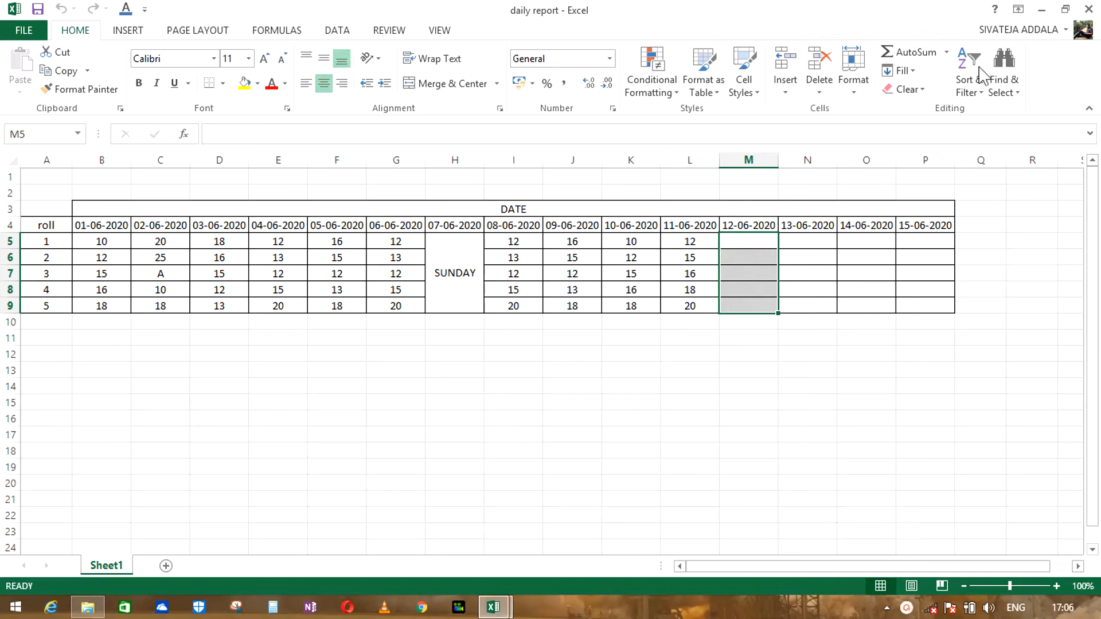
Step: Open the 12-06-2020 report workbook from the case 1 folder and examine the order of its ROLL and PIN columns
click(1043, 11)
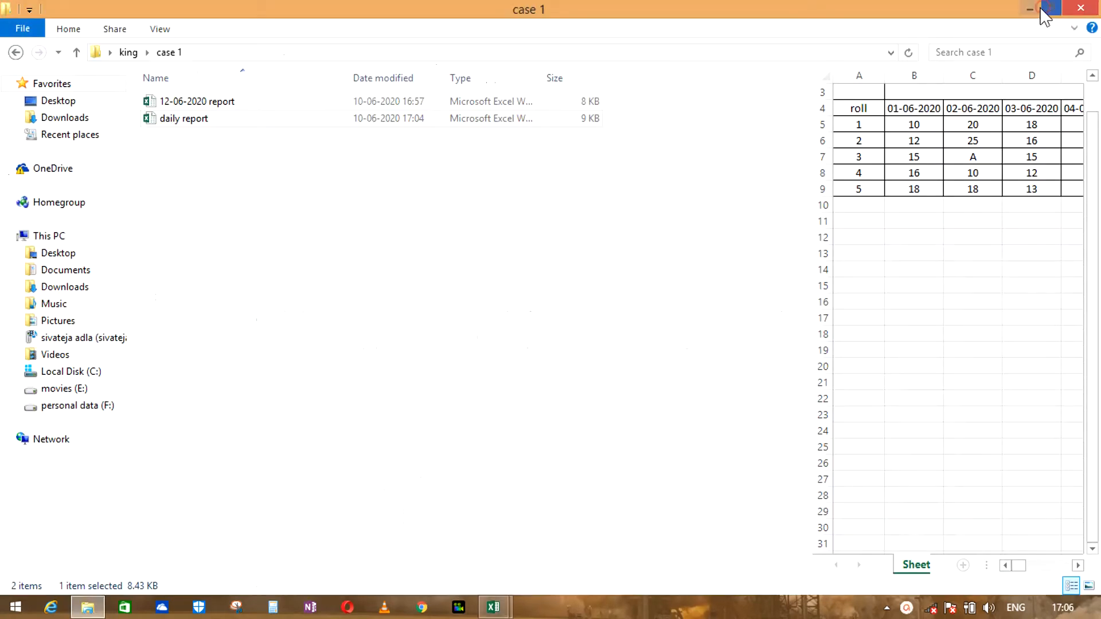
click(269, 111)
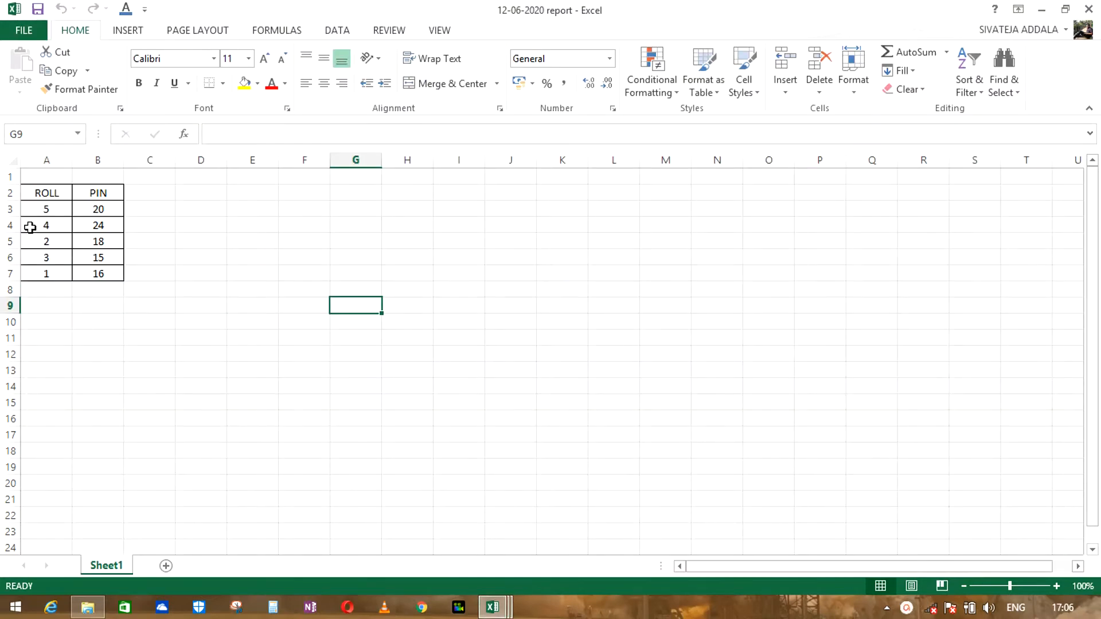
click(42, 210)
click(45, 225)
click(46, 241)
click(47, 258)
click(48, 274)
drag(44, 208, 113, 274)
click(35, 206)
click(44, 225)
click(46, 242)
click(48, 258)
click(48, 274)
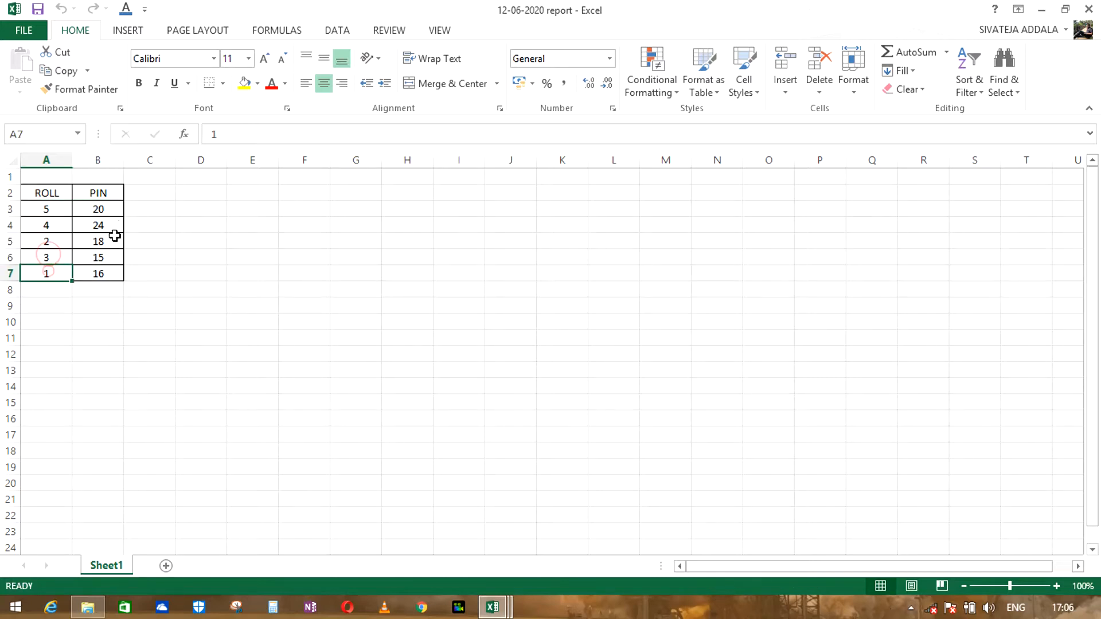
click(102, 209)
click(106, 227)
click(106, 242)
click(105, 256)
click(109, 272)
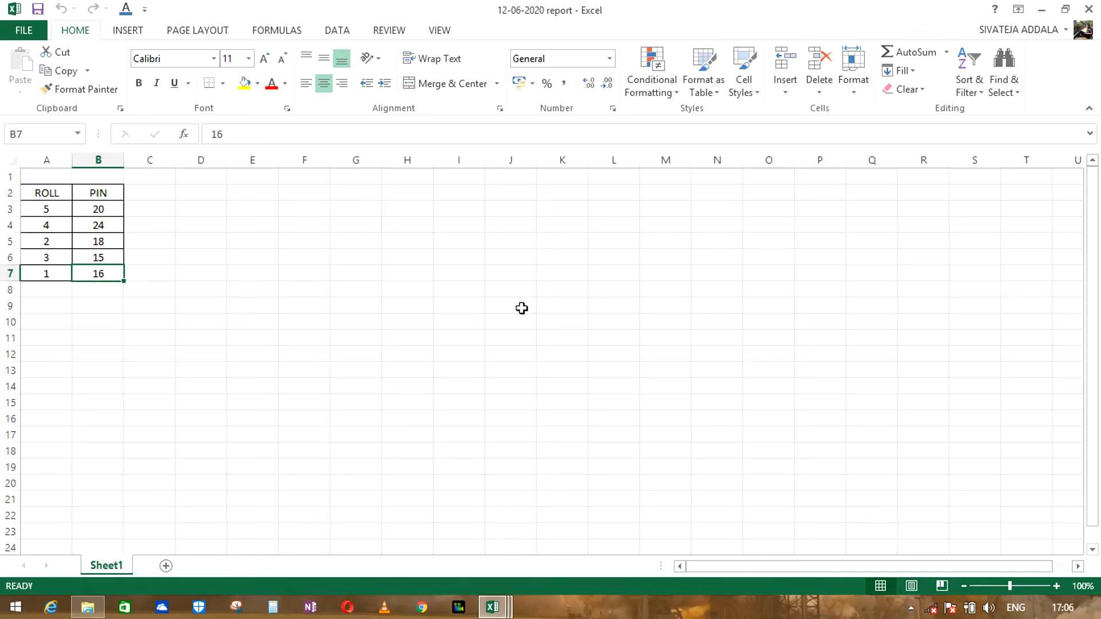
Step: Switch to the daily report workbook and enter 16 for roll 1 under 12-06-2020
mouse_move(510, 609)
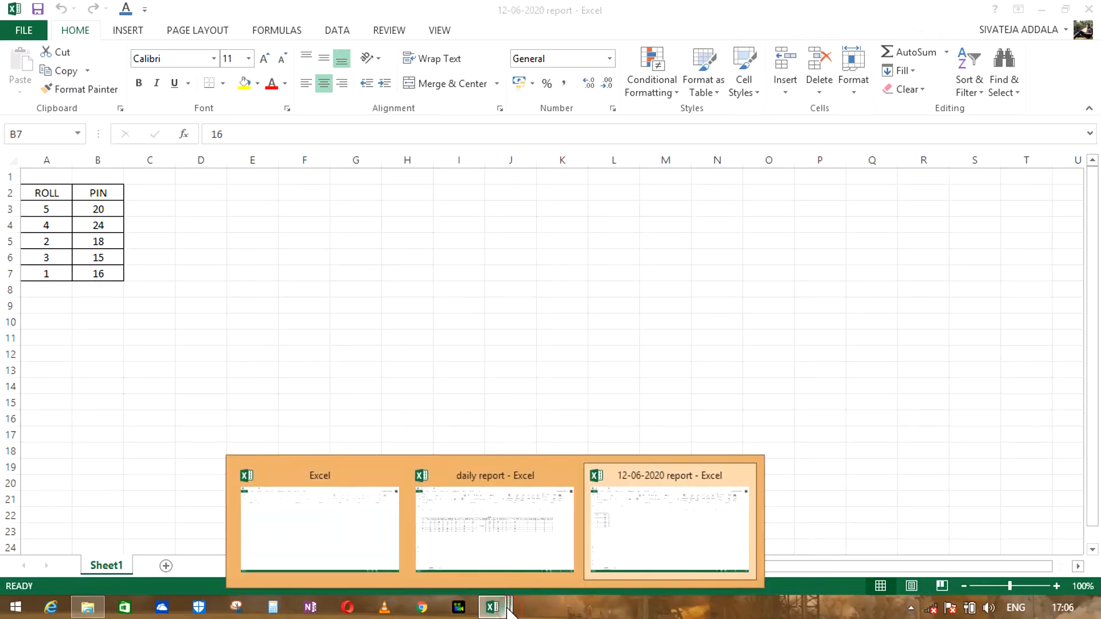
click(507, 531)
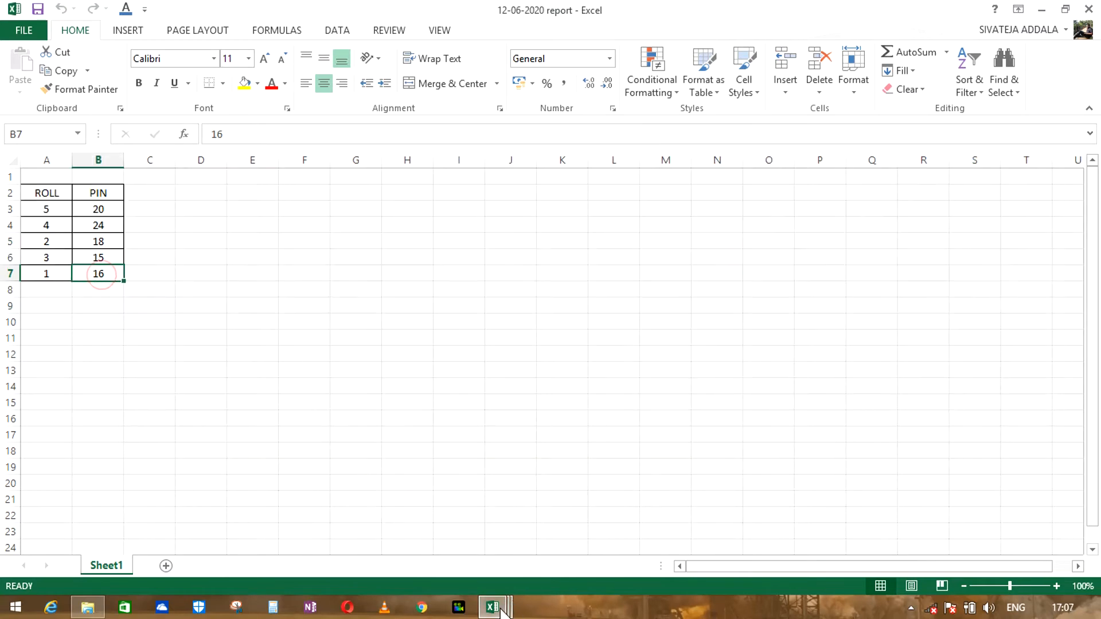
mouse_move(499, 610)
click(477, 528)
click(764, 237)
text(16)
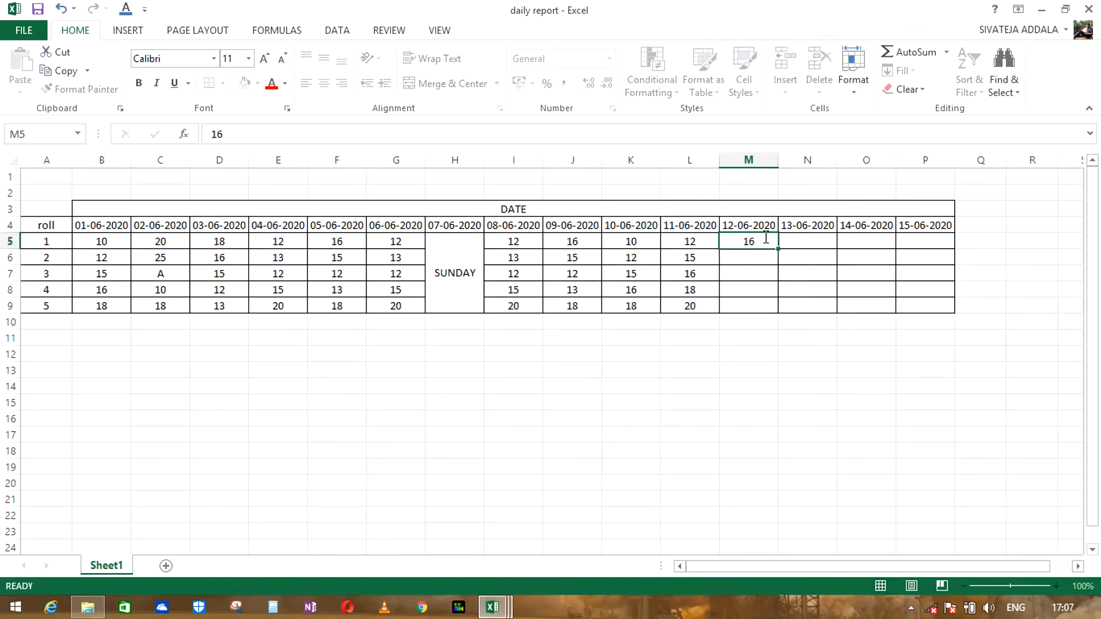
key(Return)
mouse_move(502, 607)
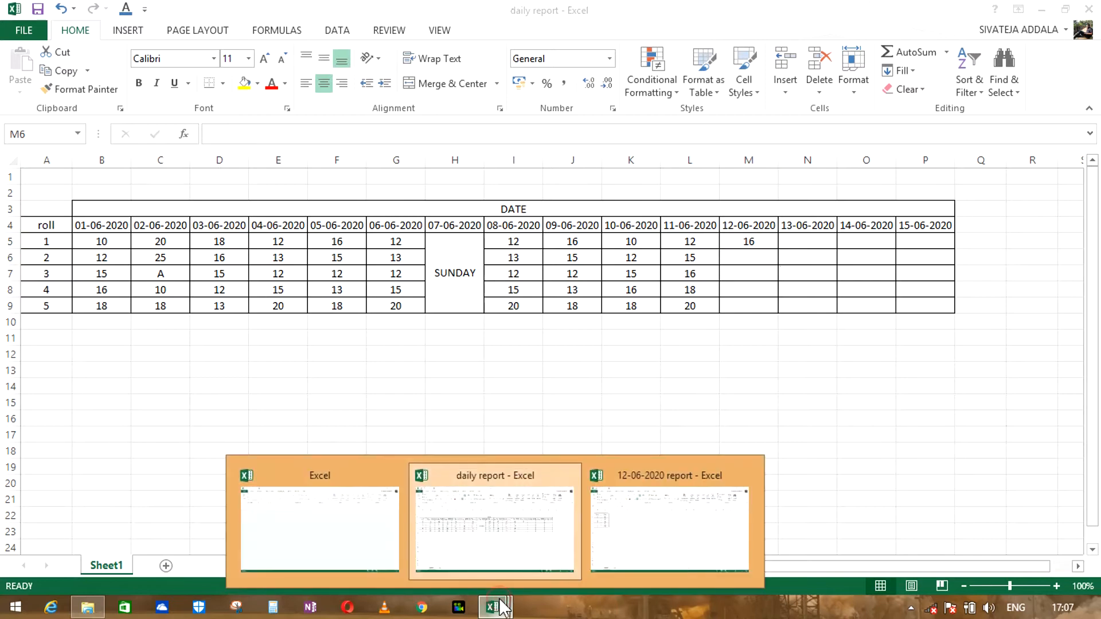
click(46, 256)
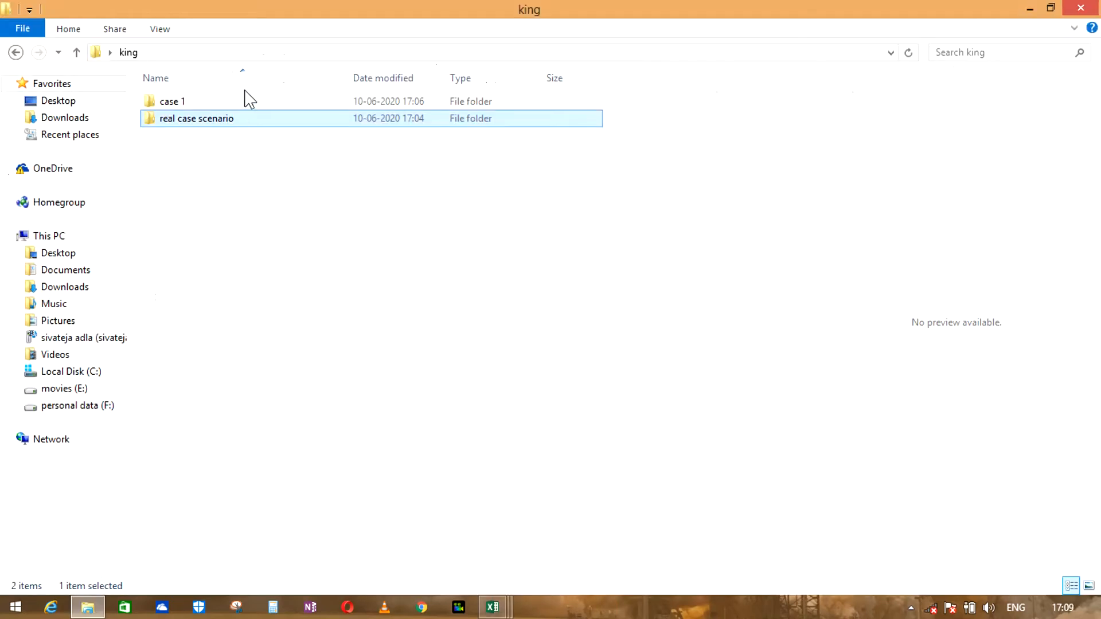
Step: Open the DAILY SCHEDULE workbook from the real case scenario folder and examine its full pin no list and 12-06-2020 column
double_click(255, 119)
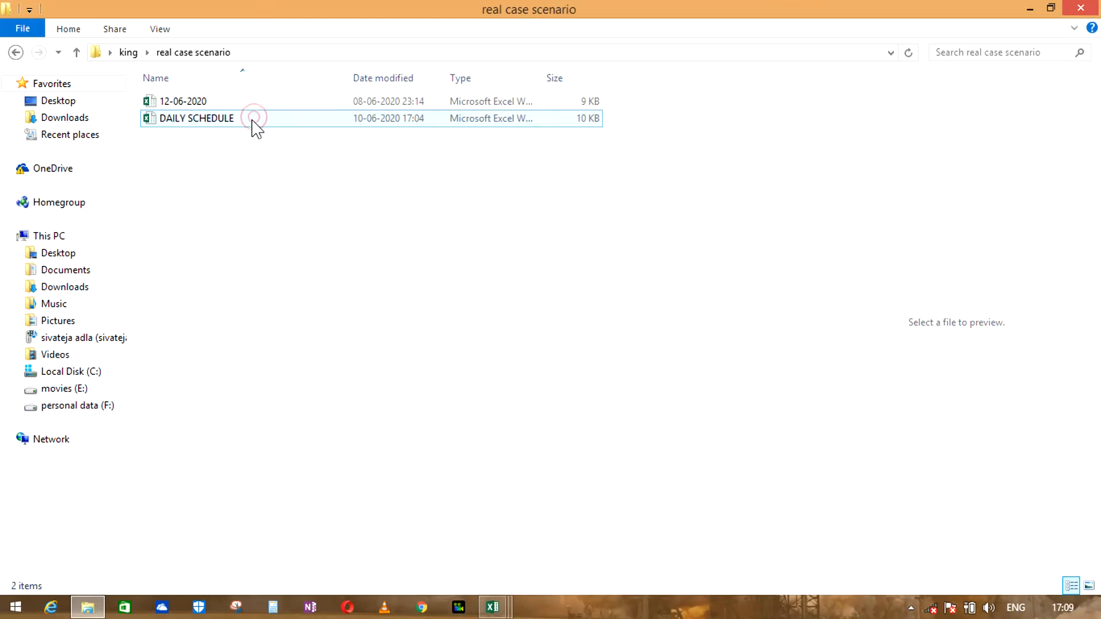
double_click(251, 119)
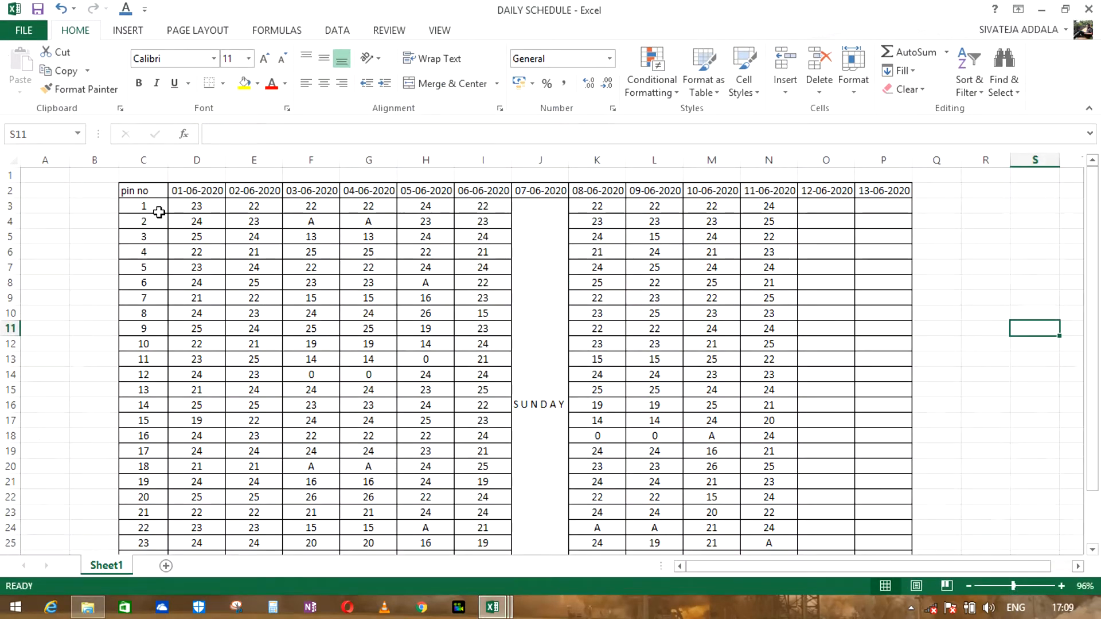
click(150, 210)
click(150, 221)
click(150, 236)
scroll(150, 258, down, 4)
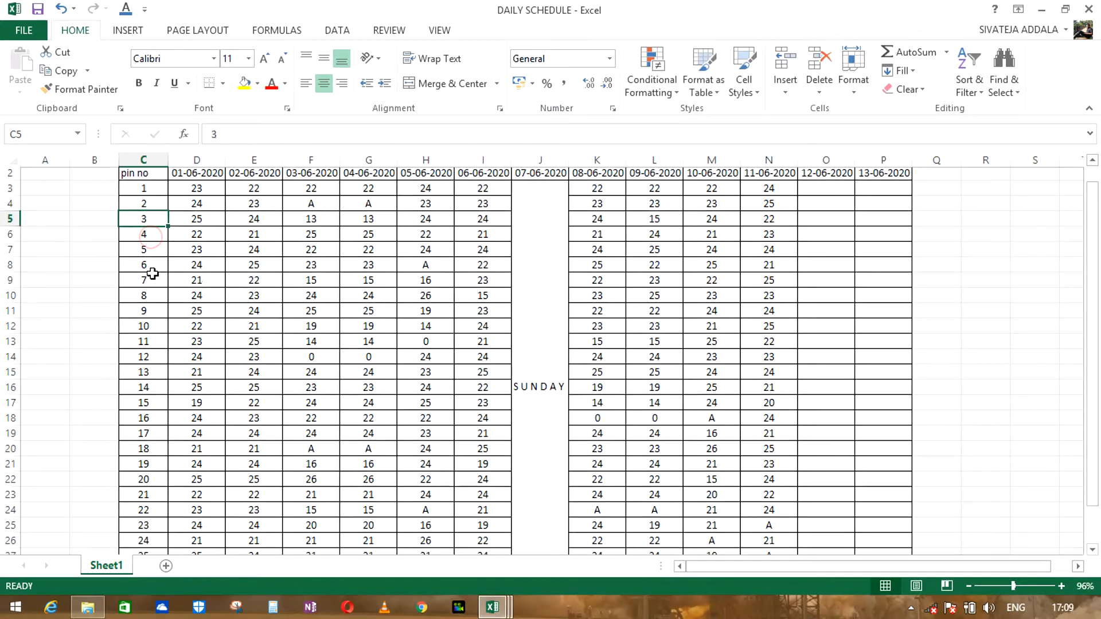
click(147, 420)
scroll(154, 388, up, 2)
scroll(156, 388, up, 2)
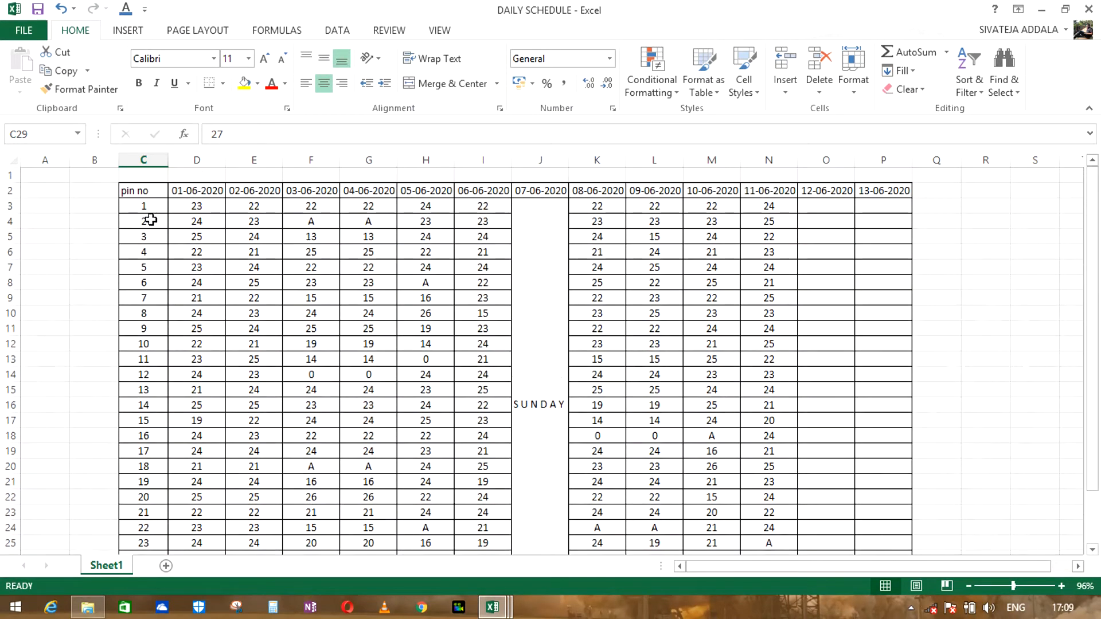
drag(149, 208, 148, 531)
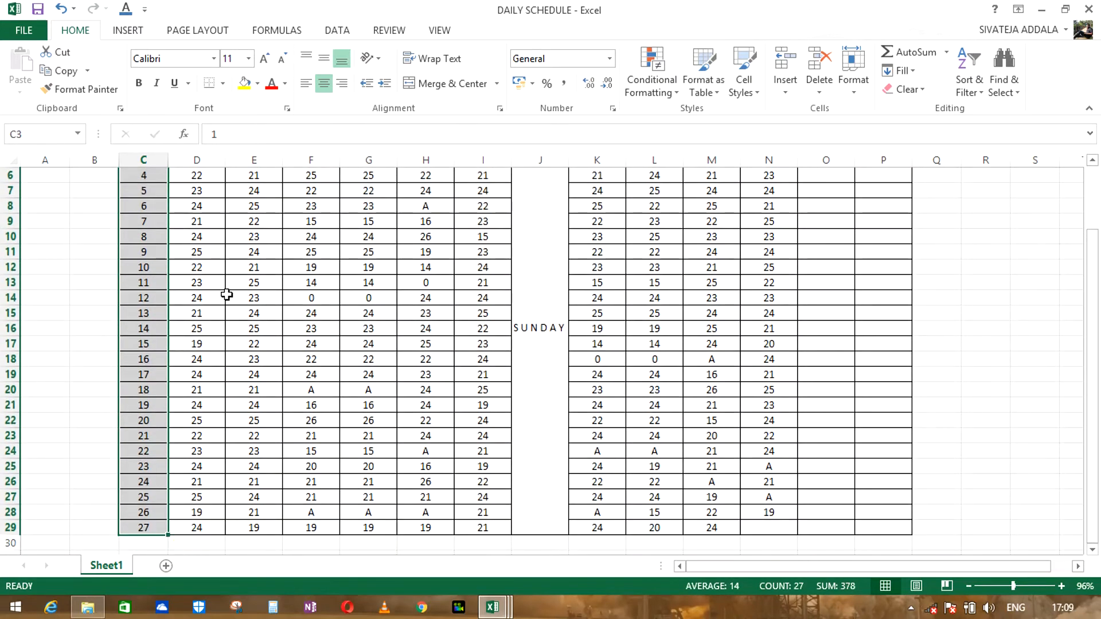
scroll(239, 298, up, 2)
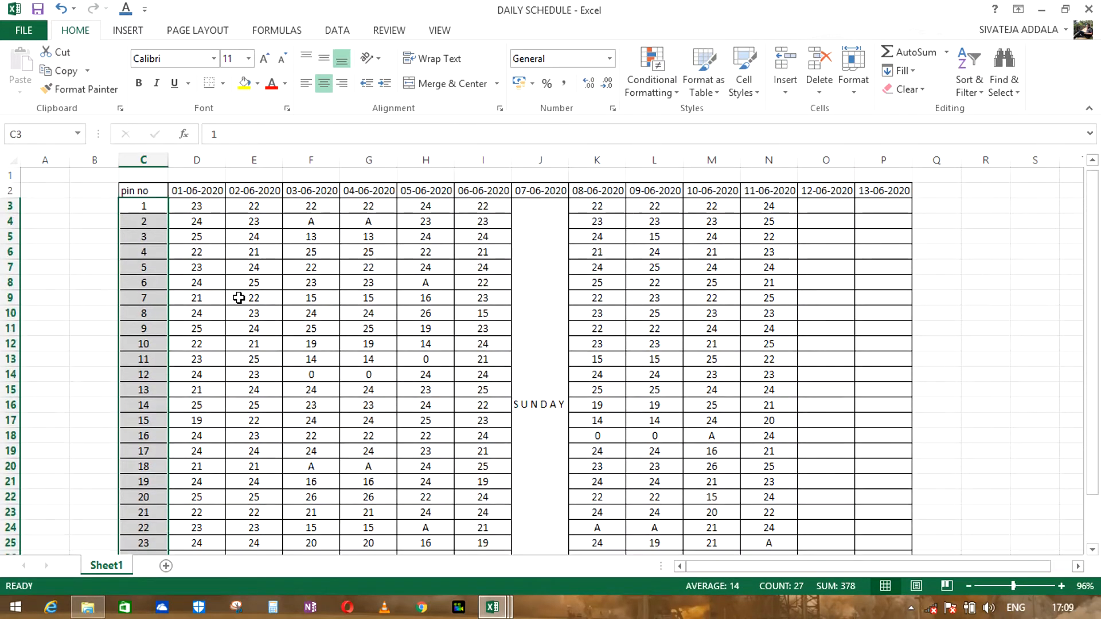
click(806, 204)
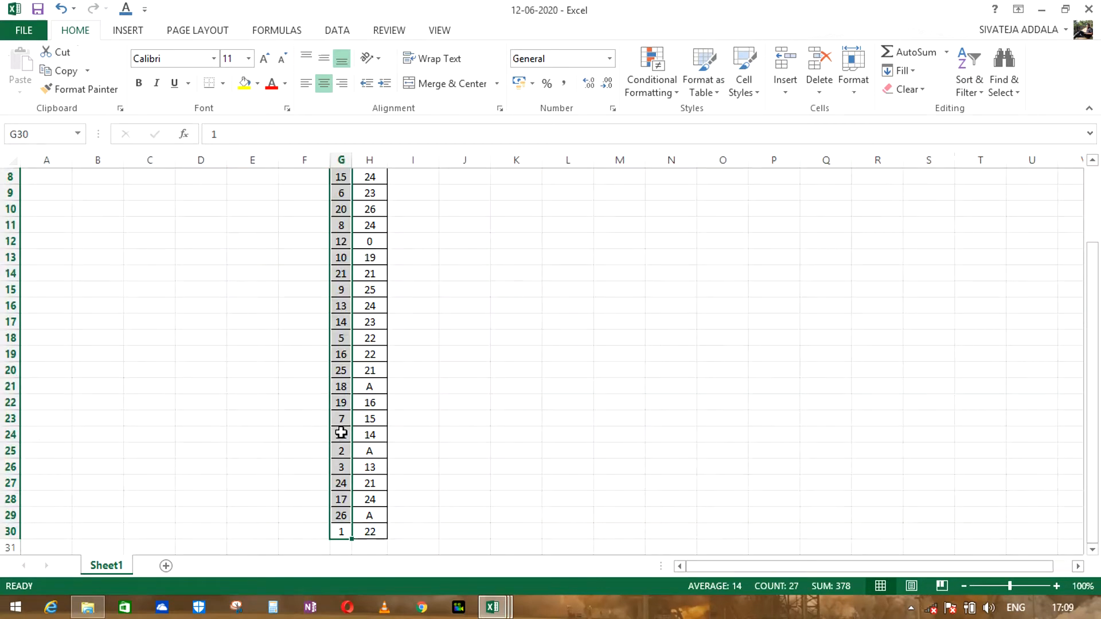
Step: Look through the unsorted pin list in the 12-06-2020 workbook and locate the mark in cell H25
scroll(341, 433, up, 3)
scroll(351, 361, down, 3)
scroll(351, 362, down, 1)
scroll(345, 387, up, 4)
scroll(345, 397, down, 4)
scroll(341, 397, up, 4)
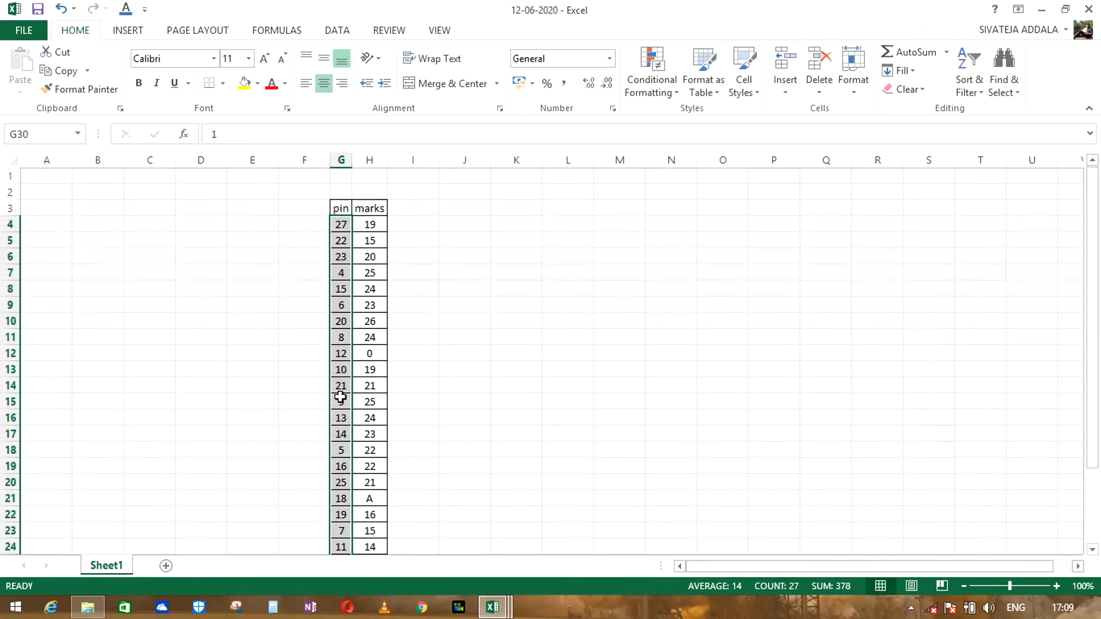
scroll(340, 397, down, 3)
click(370, 418)
Step: Switch to the DAILY SCHEDULE workbook and enter A in cell O4, under 12-06-2020 for the second pin number
mouse_move(511, 602)
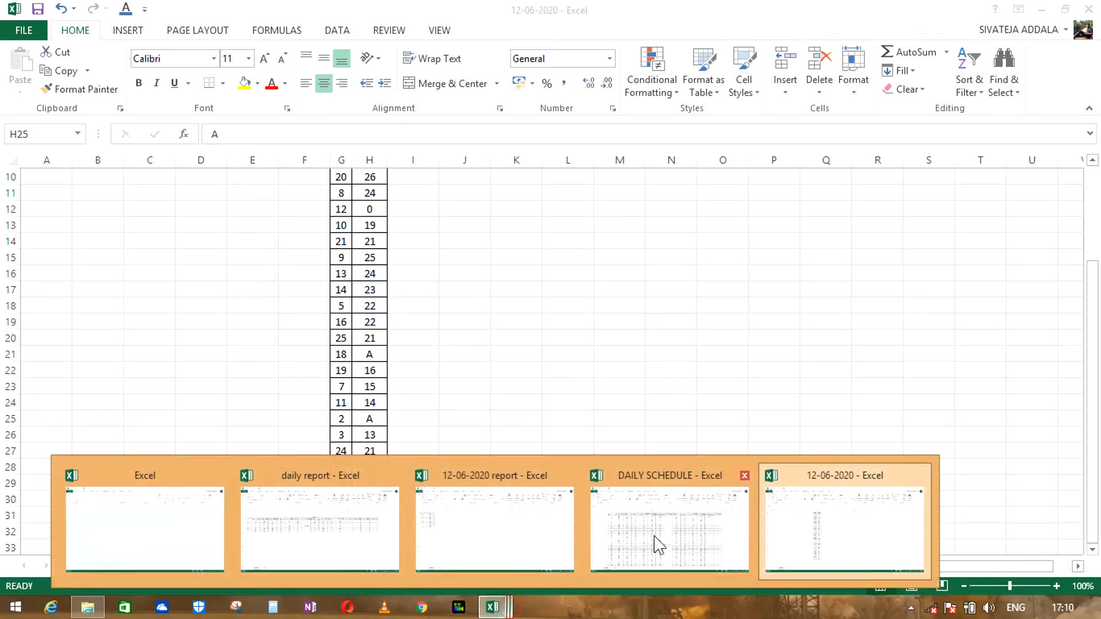
click(720, 510)
click(141, 228)
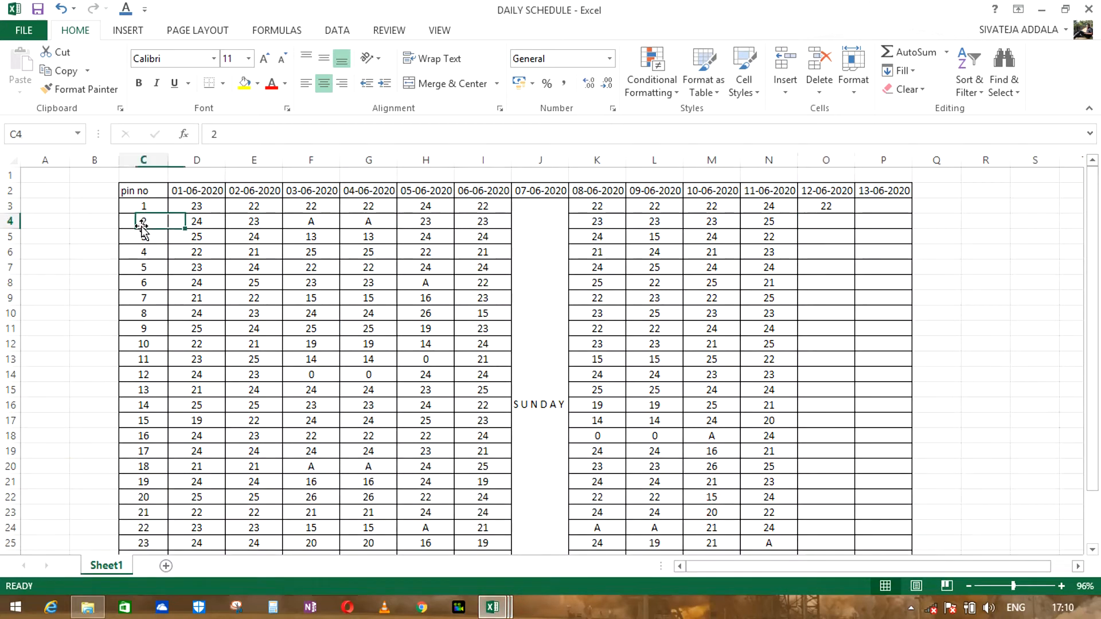
click(829, 222)
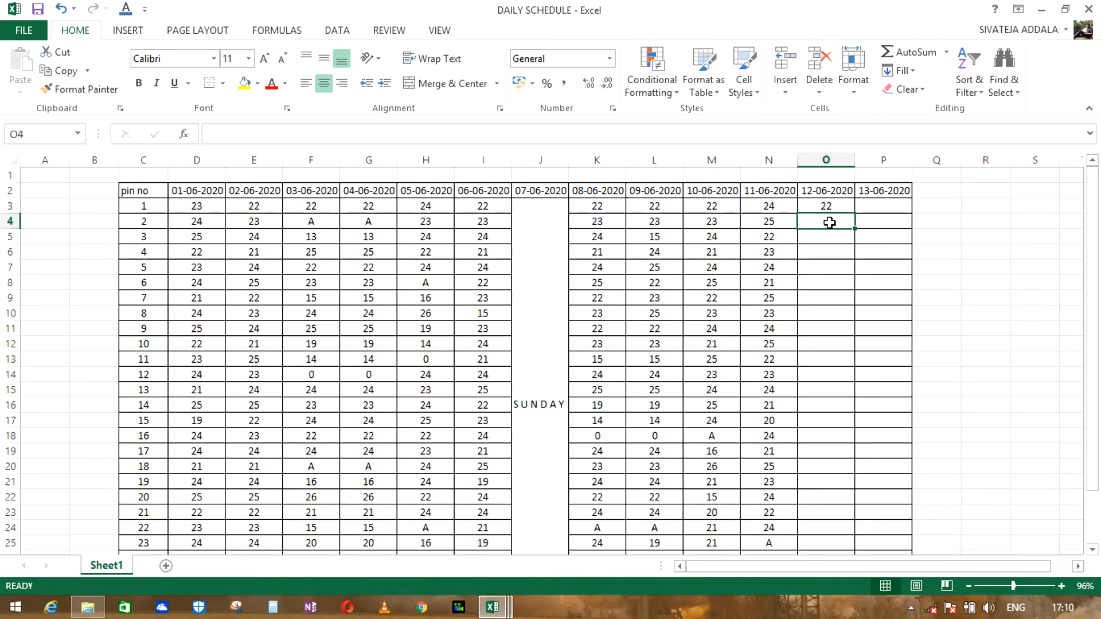
text(A)
key(Return)
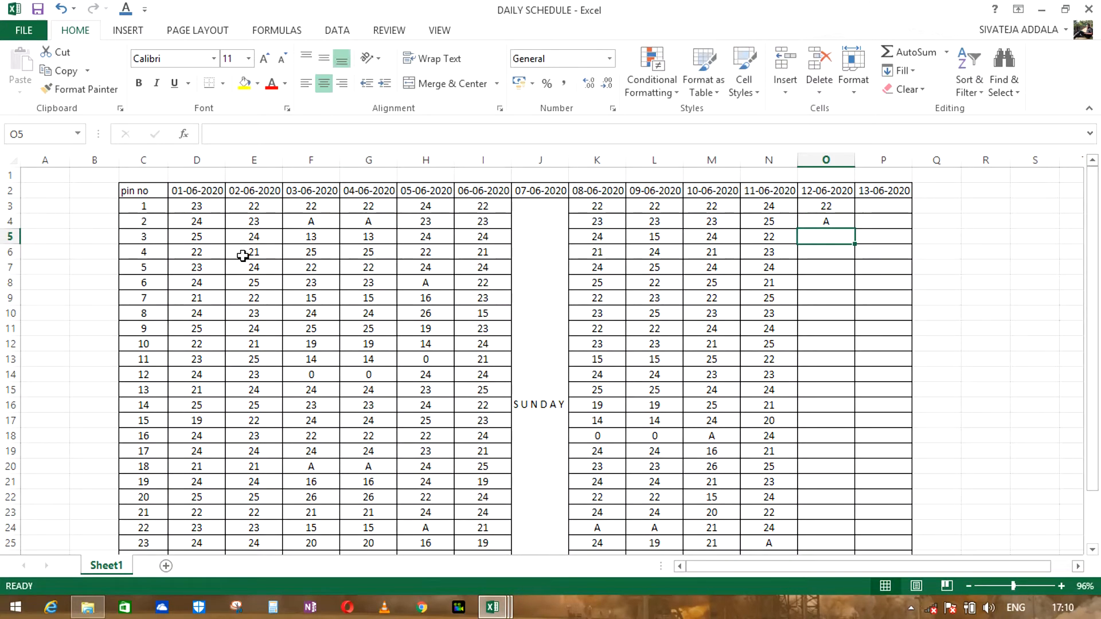
Step: Find pin number 3 in the unsorted list of the 12-06-2020 workbook and select its mark
click(157, 237)
click(492, 607)
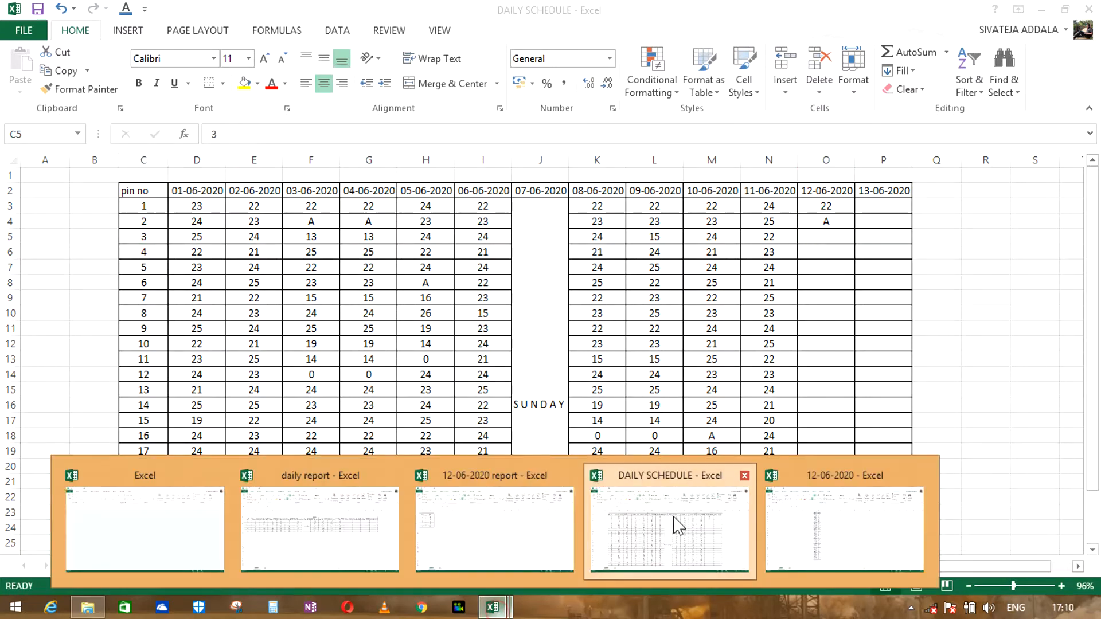
click(808, 518)
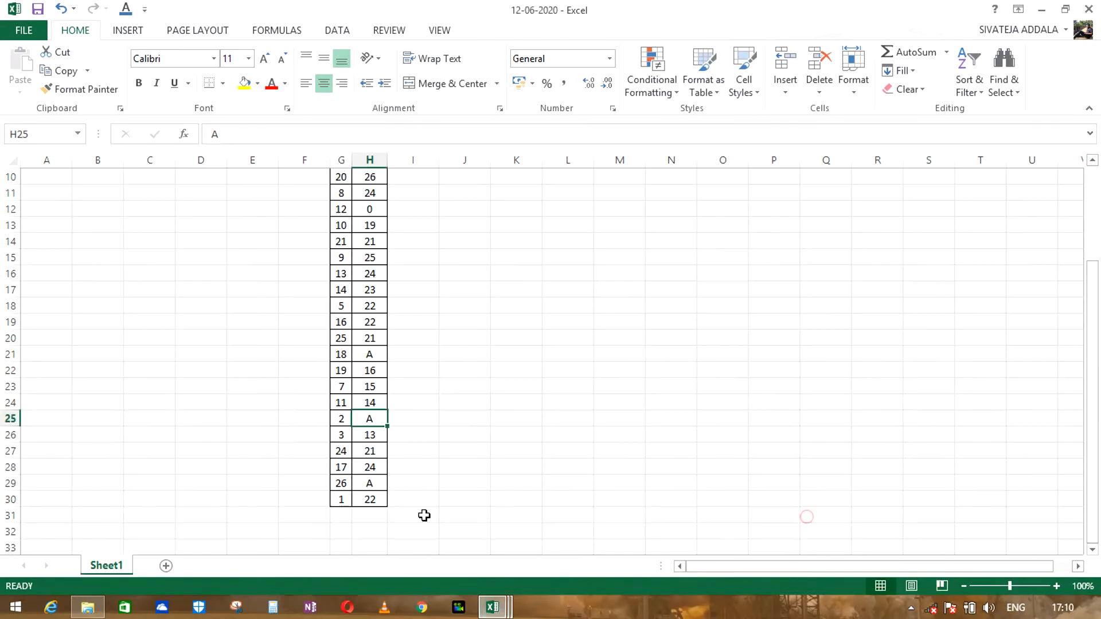
click(339, 437)
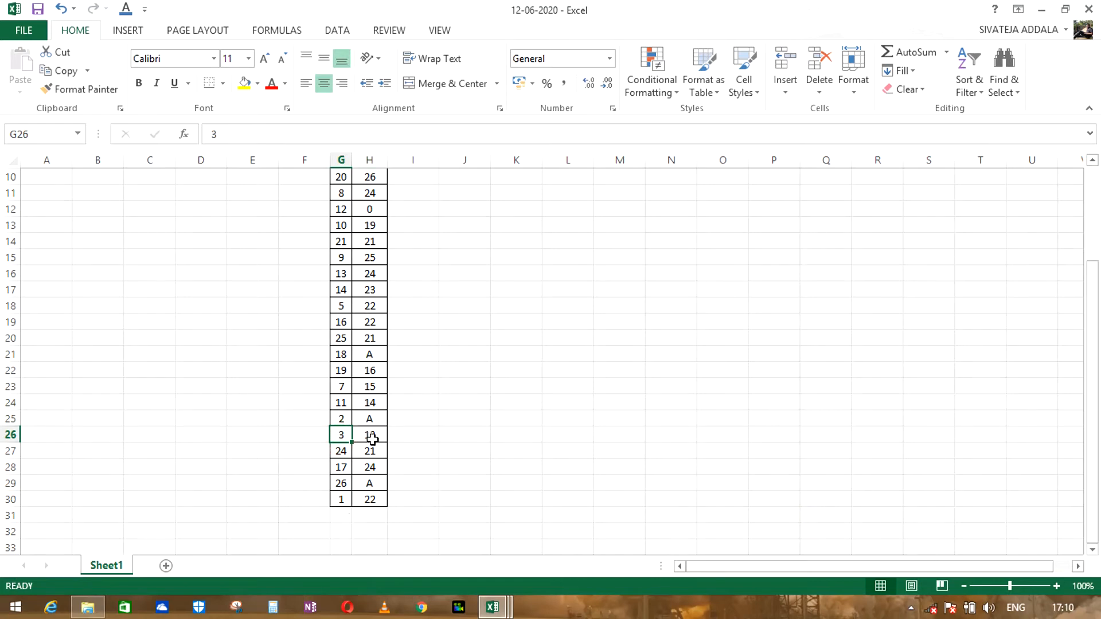
click(367, 435)
Step: Switch to the DAILY SCHEDULE workbook and enter 13 in cell O5, under 12-06-2020 for pin number 3
click(492, 607)
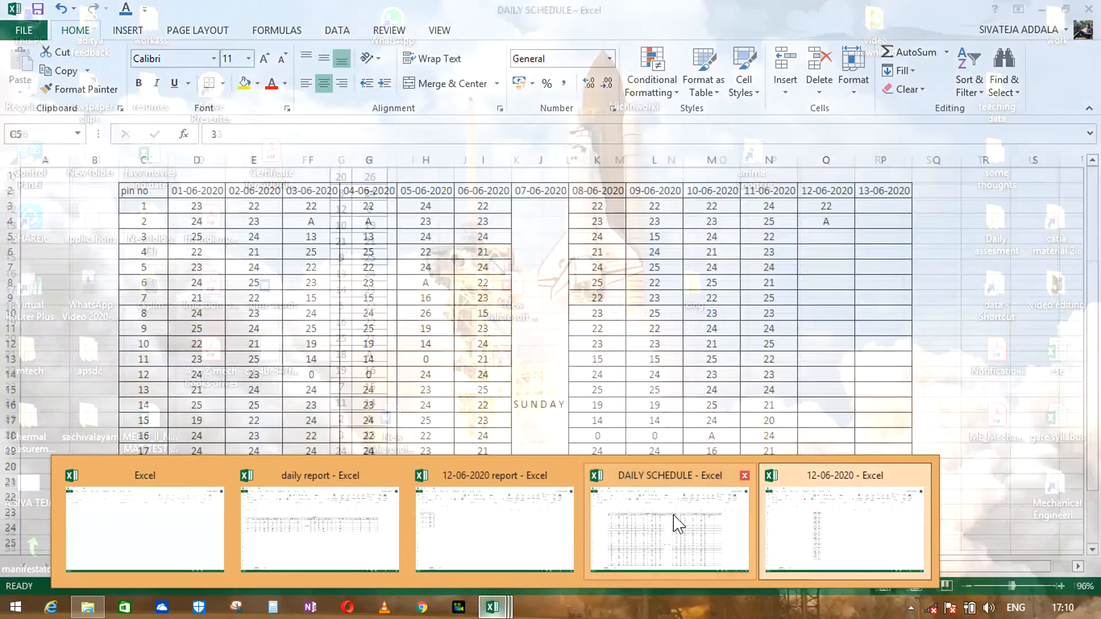
click(674, 522)
click(838, 239)
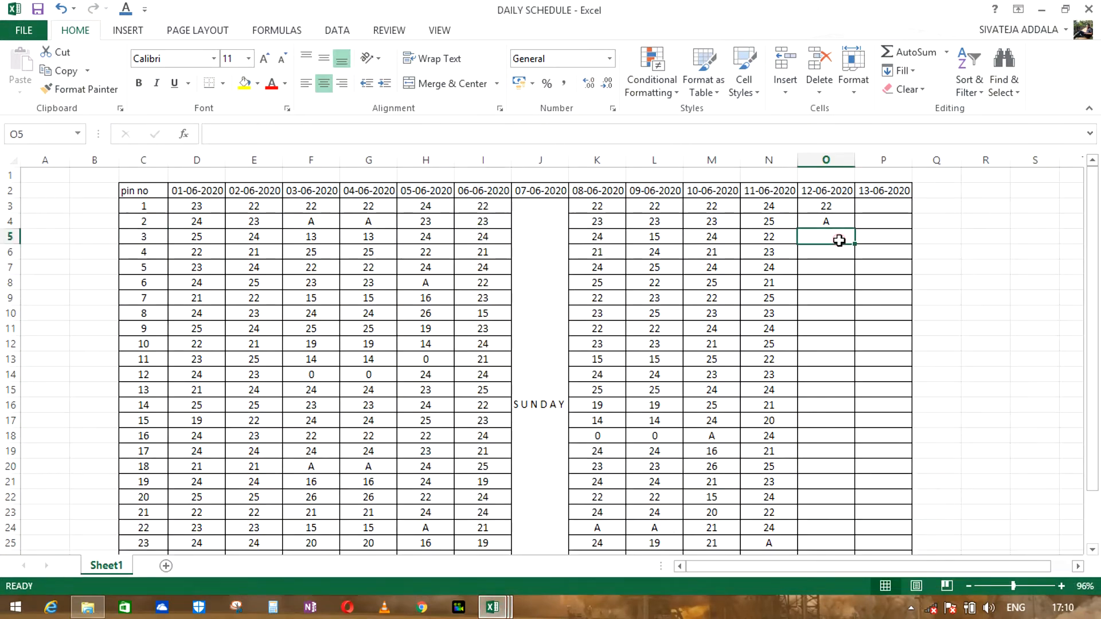
text(13)
click(835, 253)
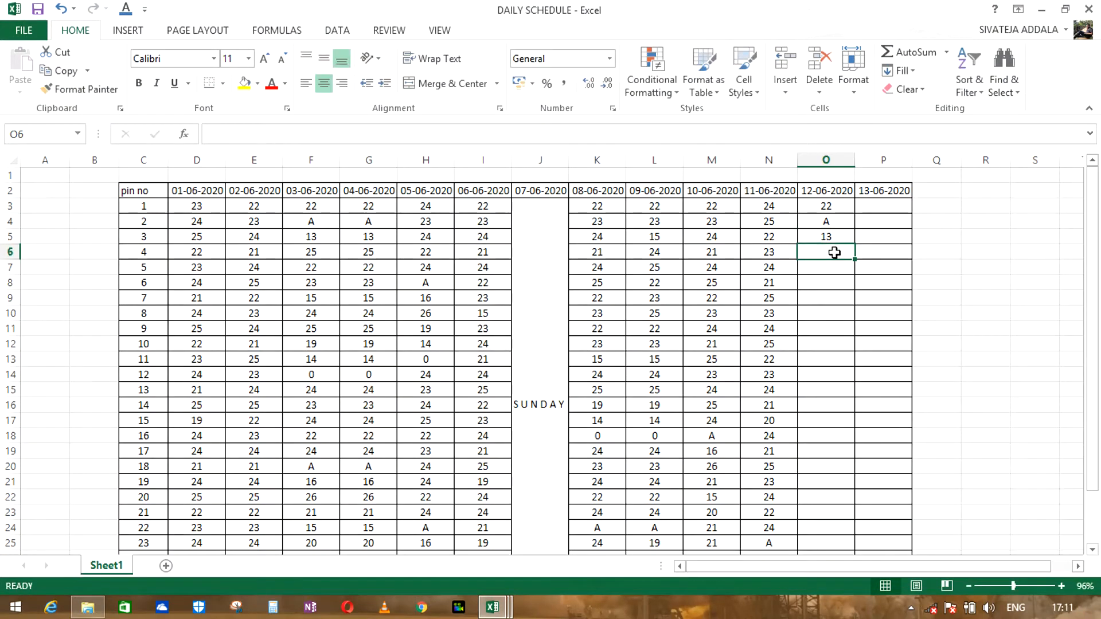
Step: Search the 12-06-2020 workbook's unsorted list for pin number 4 and select its mark in cell H7
click(147, 246)
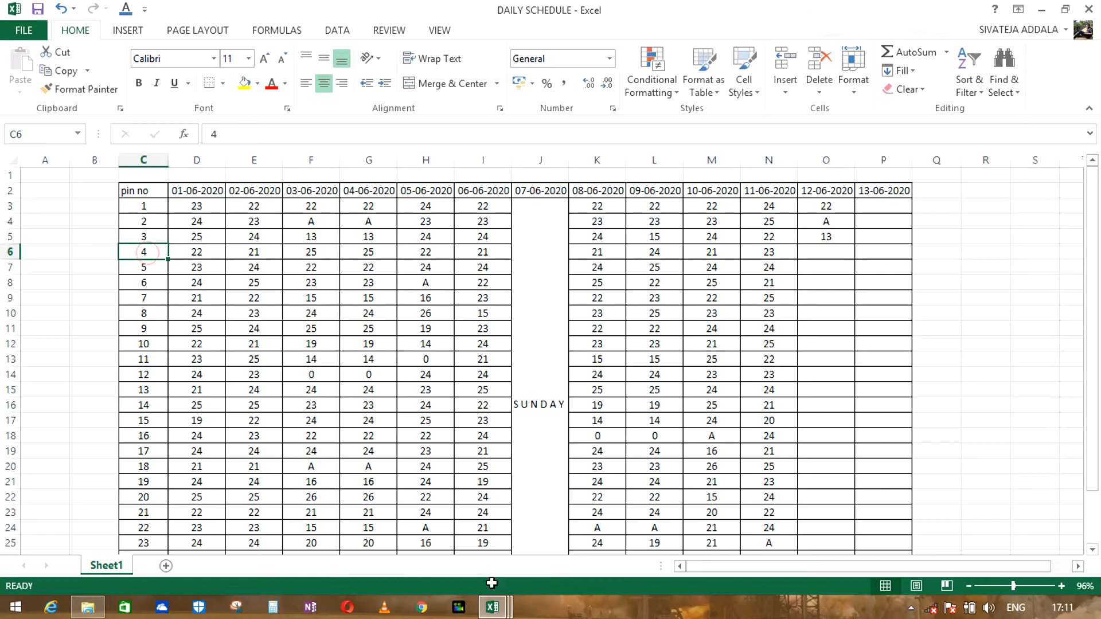
click(492, 607)
click(794, 511)
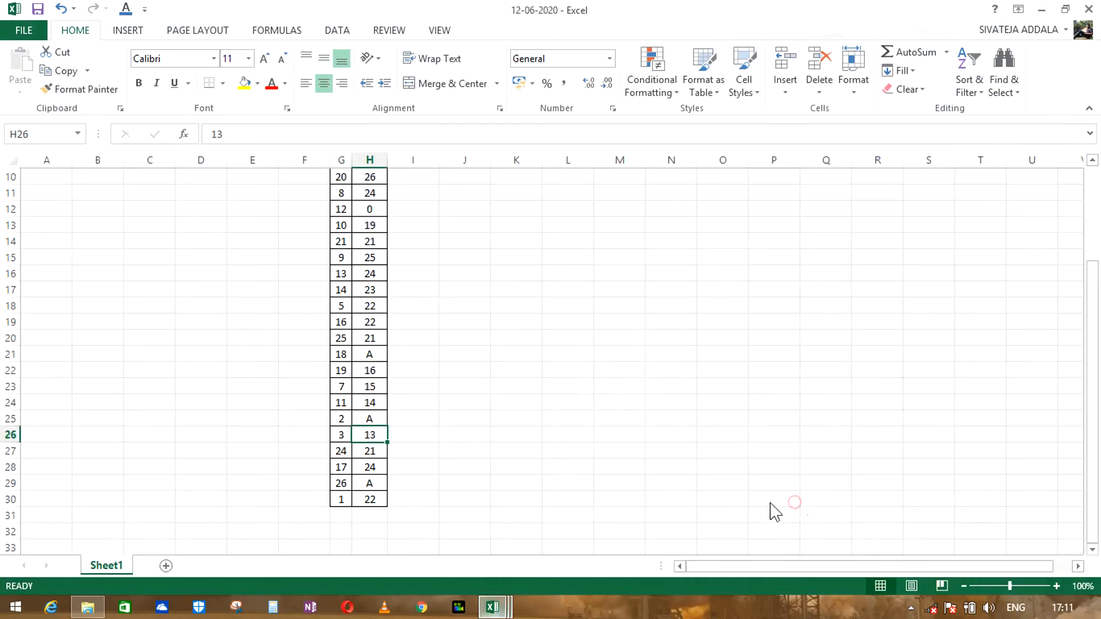
click(343, 502)
click(341, 450)
click(341, 402)
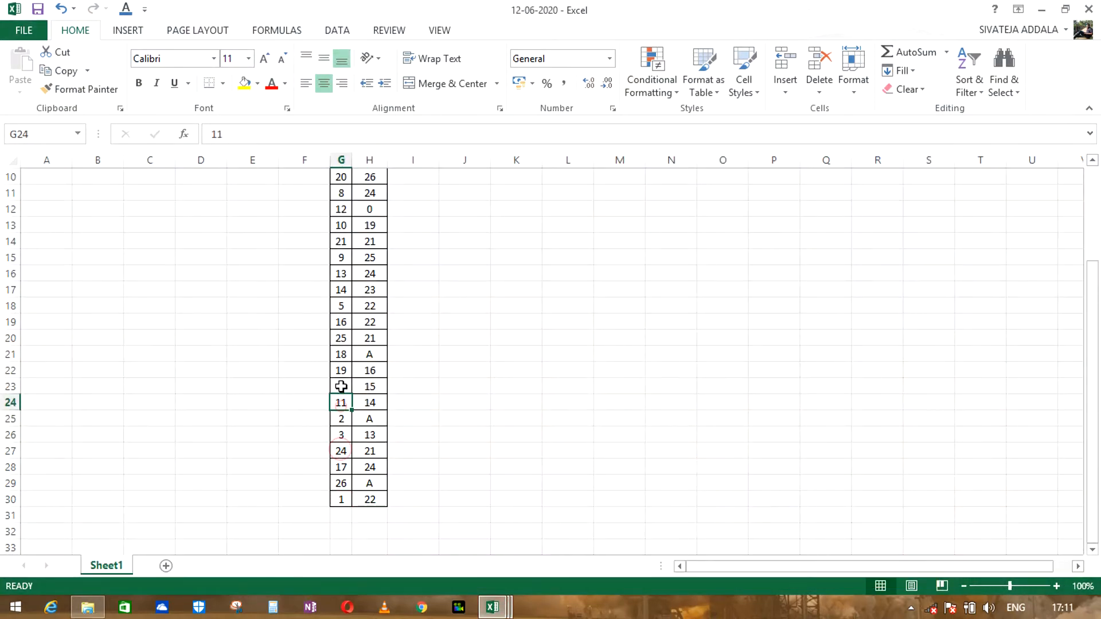
scroll(344, 320, up, 2)
click(341, 224)
click(362, 231)
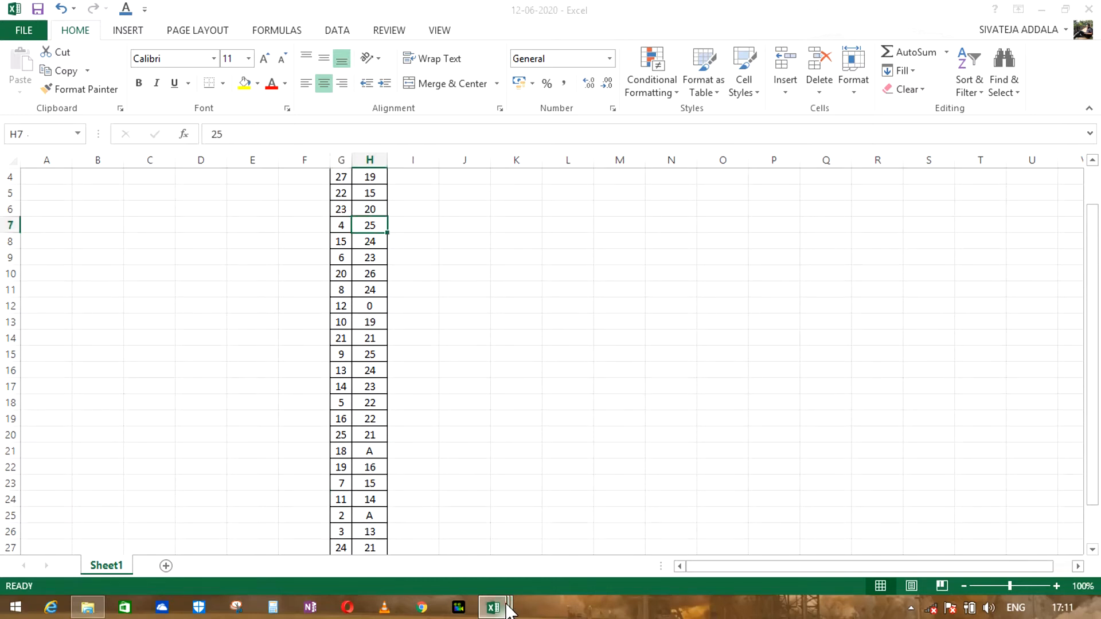
Step: Return to the DAILY SCHEDULE workbook and enter 25 in cell O6, under 12-06-2020 for pin number 4
mouse_move(500, 606)
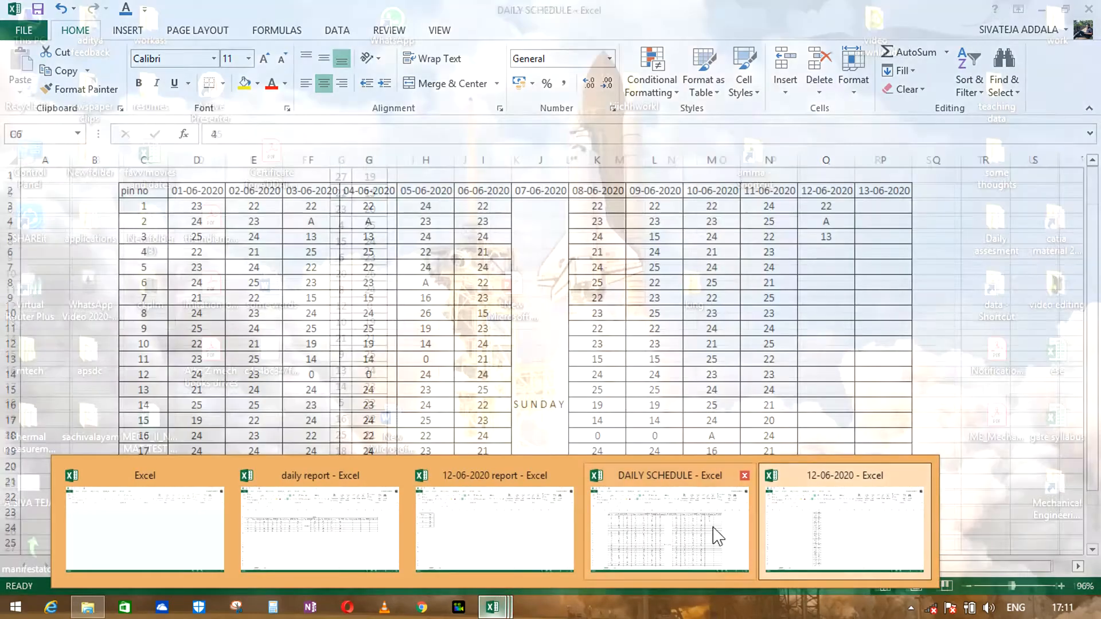
click(713, 528)
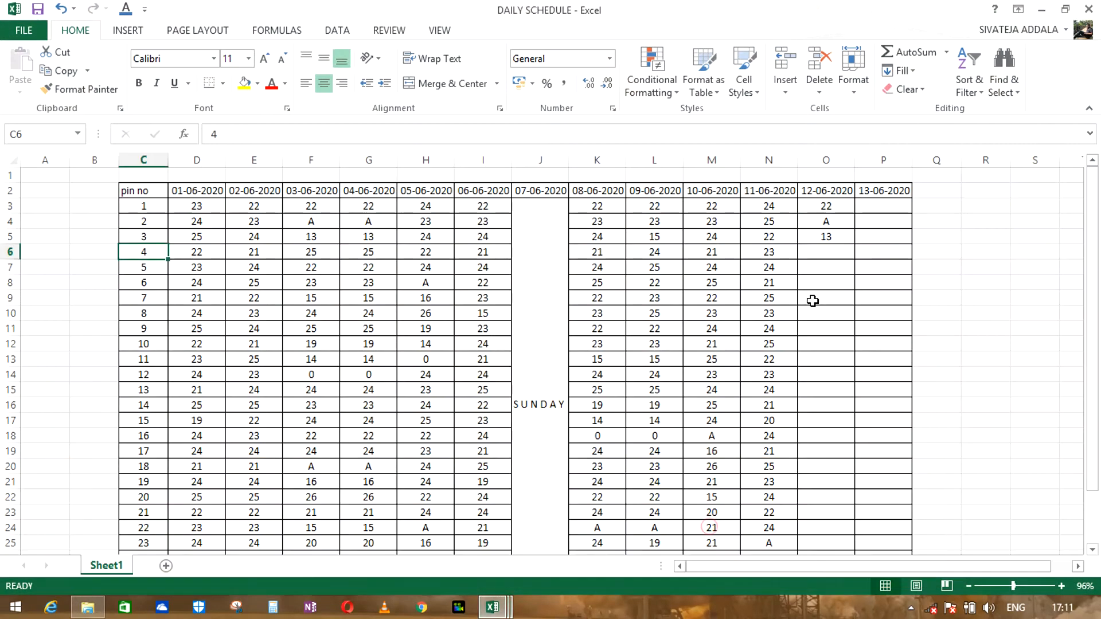
click(824, 254)
text(25)
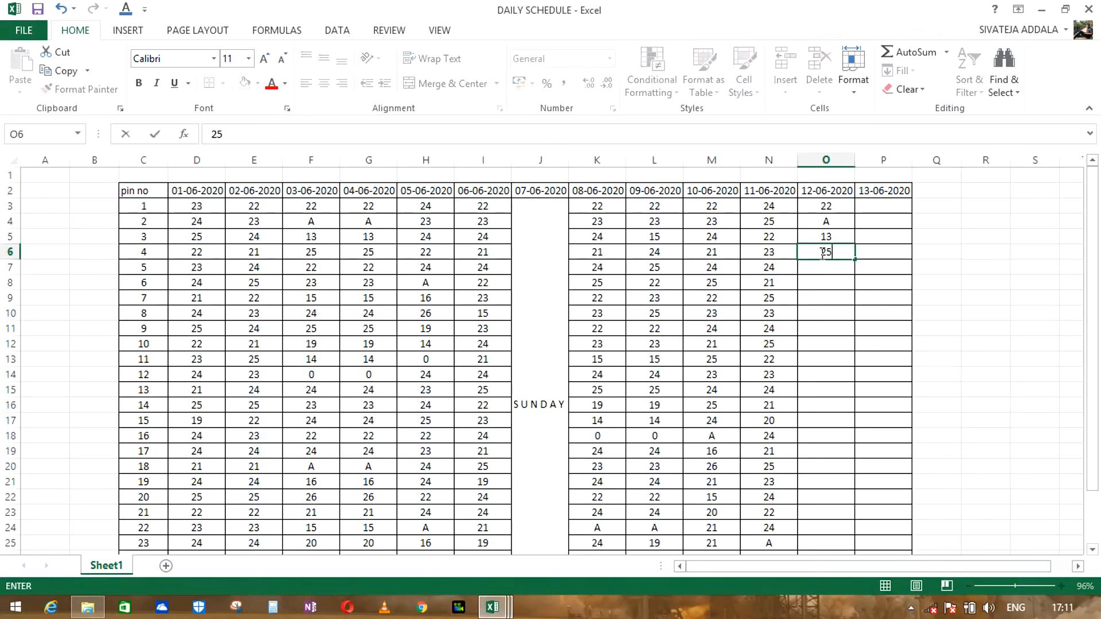
key(Return)
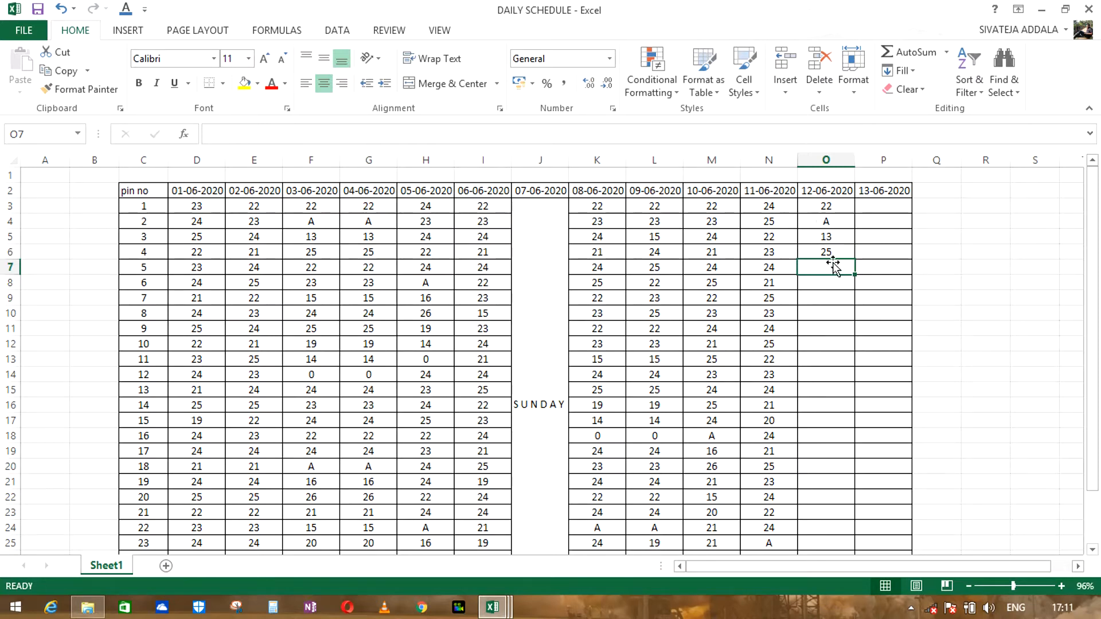
Step: Locate the mark for pin number 5 in the 12-06-2020 workbook and return to the DAILY SCHEDULE workbook
click(132, 264)
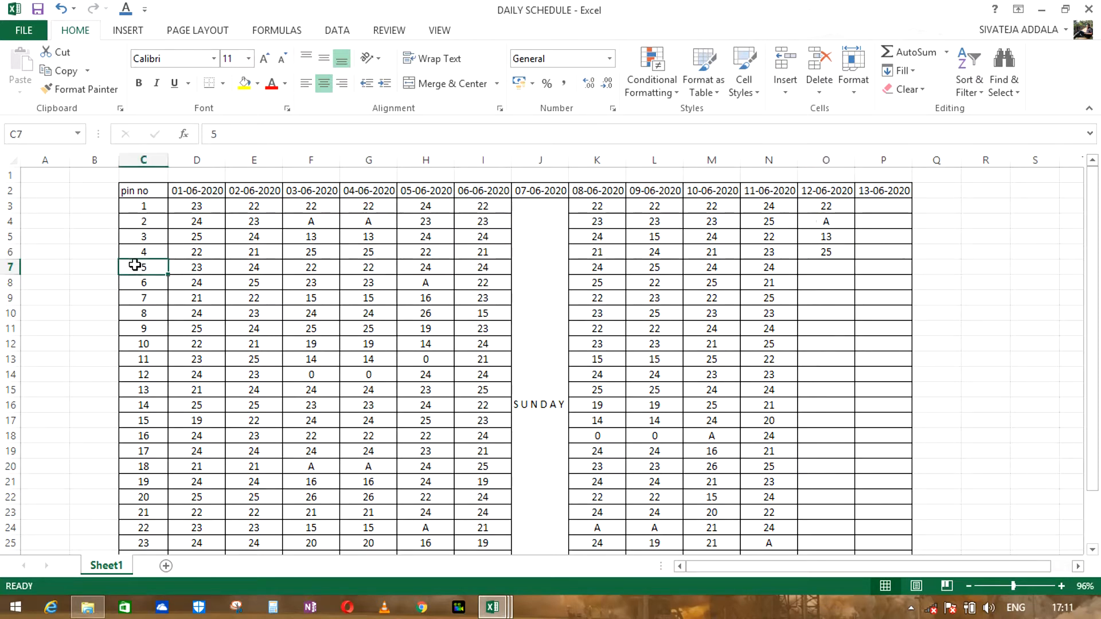
click(494, 607)
mouse_move(893, 496)
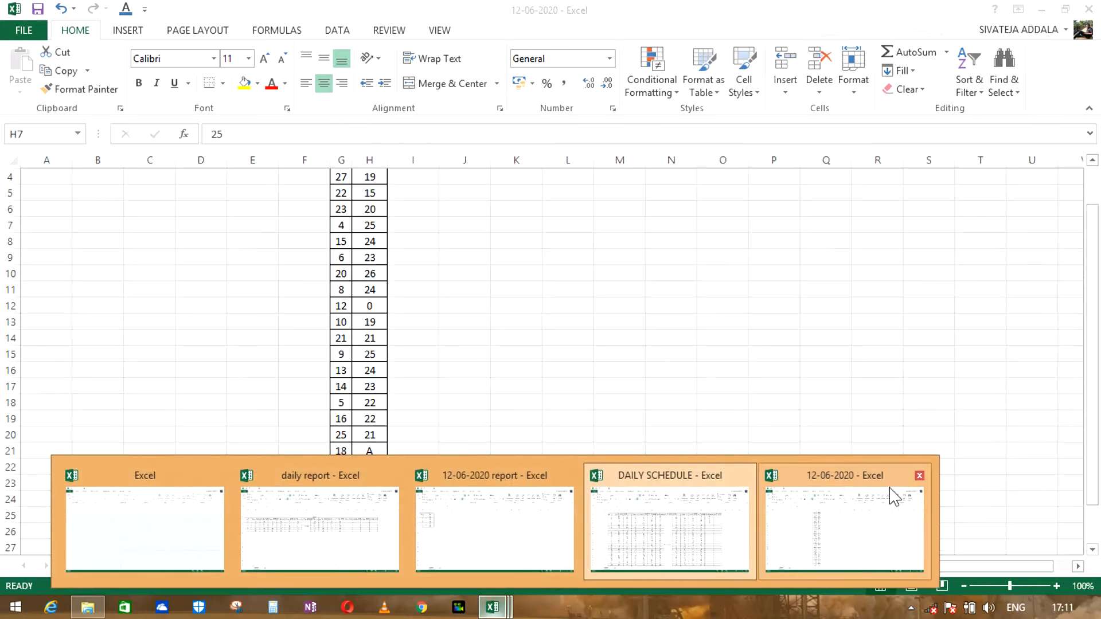
click(841, 507)
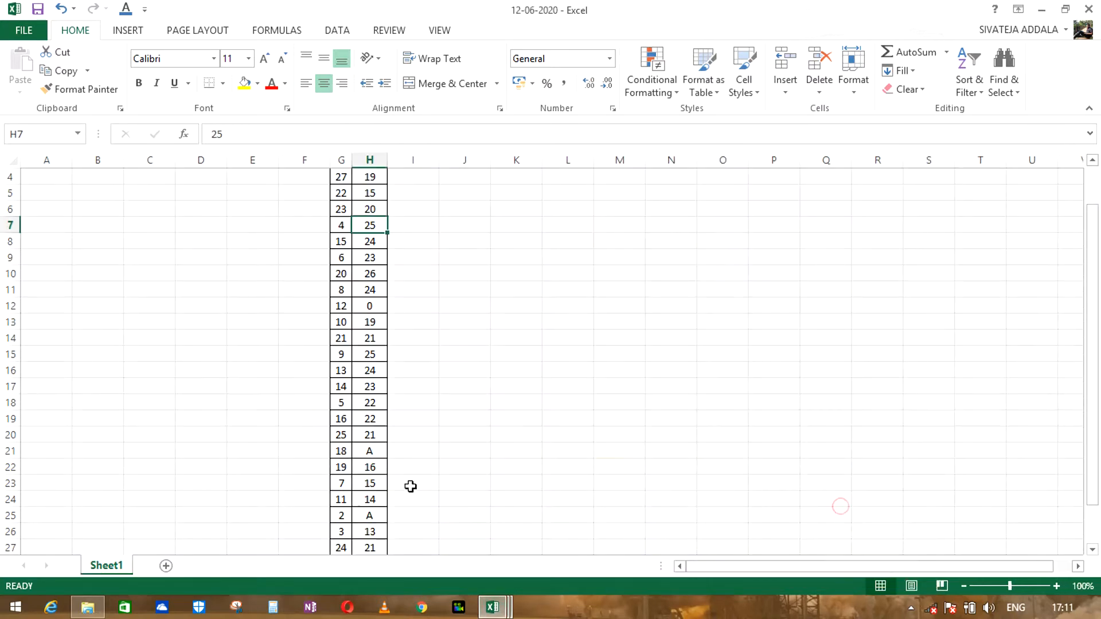
click(341, 404)
click(360, 404)
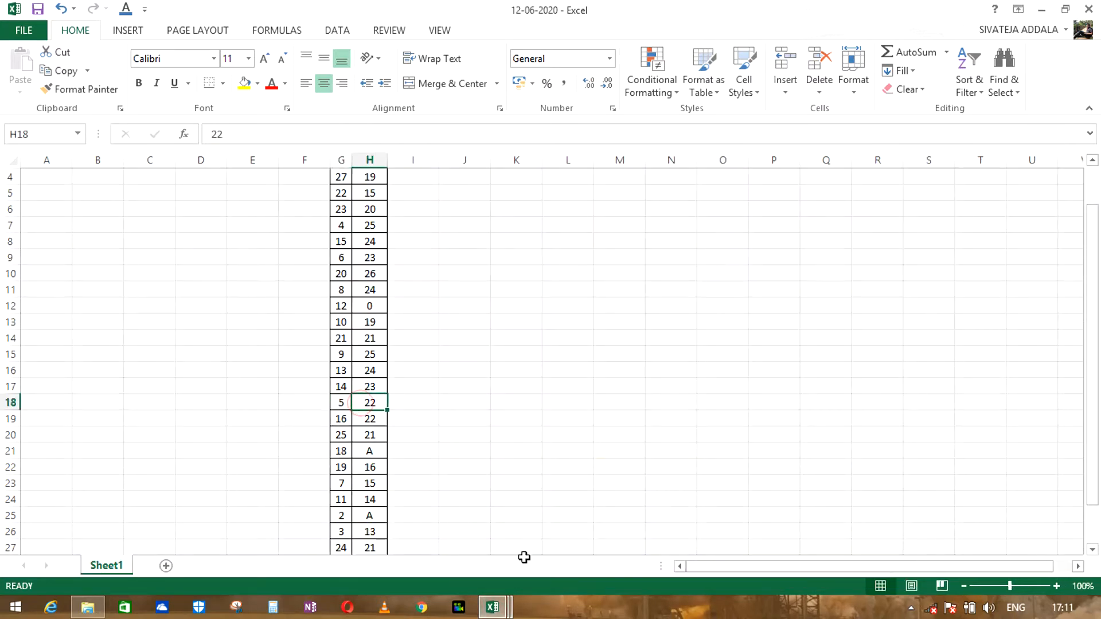
click(491, 607)
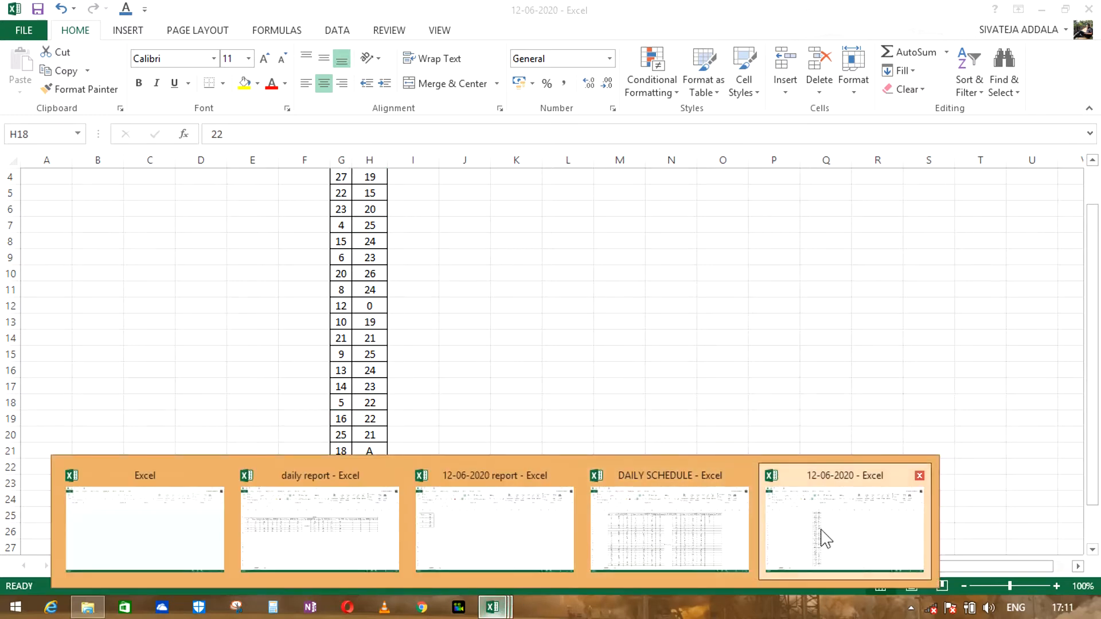
click(700, 536)
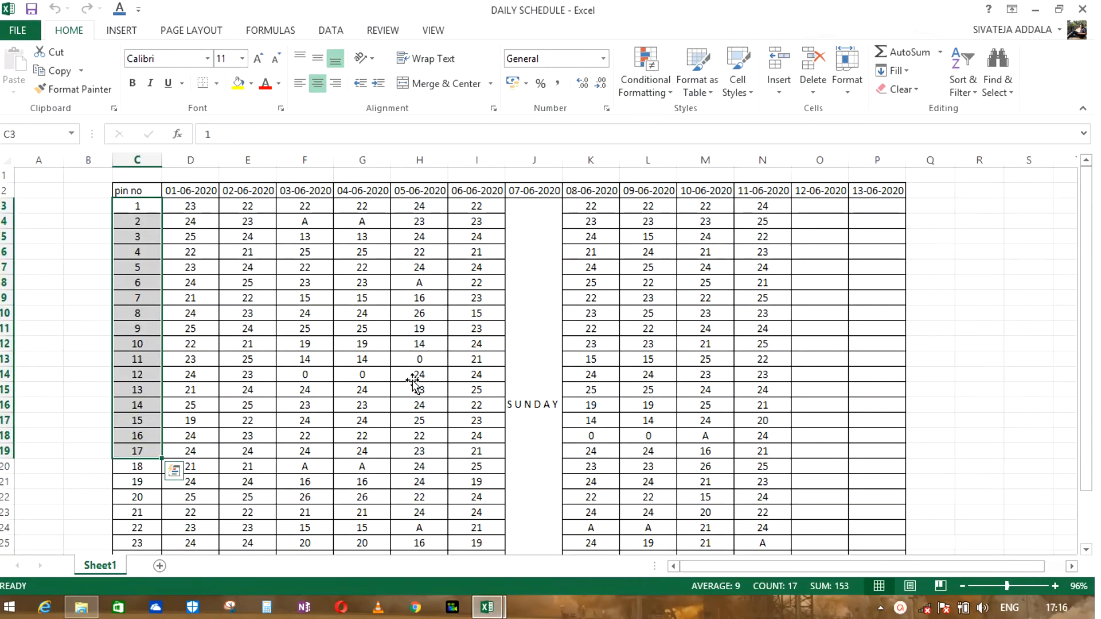
Step: Look through the open workbooks and examine the full DAILY SCHEDULE table, from its pin no list to the 12-06-2020 column
click(416, 376)
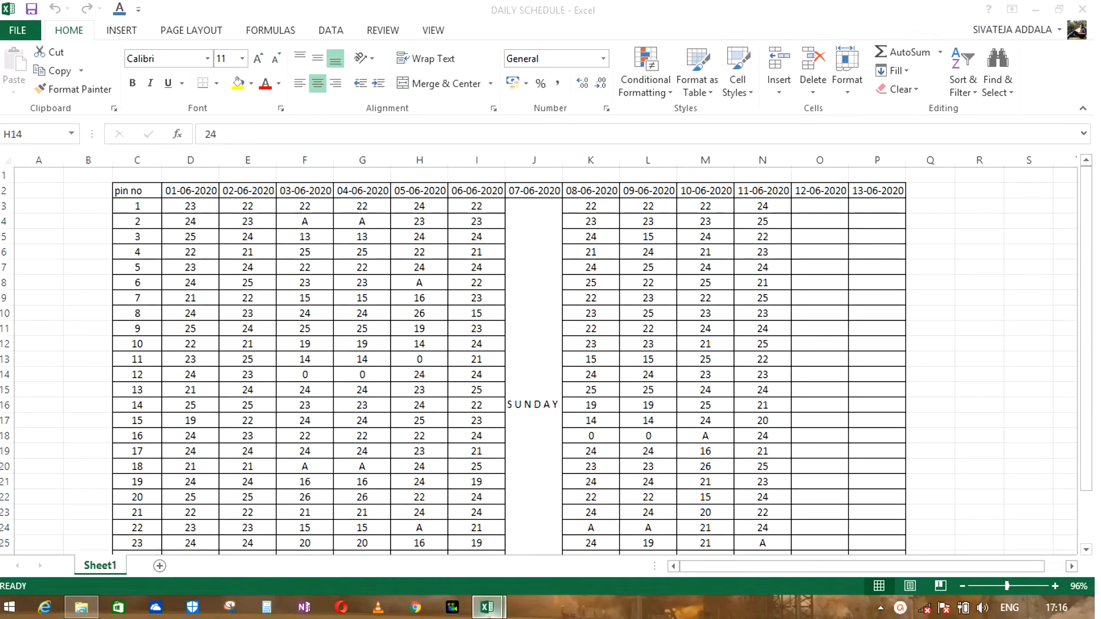
click(487, 607)
click(552, 539)
click(490, 600)
click(406, 494)
click(1010, 583)
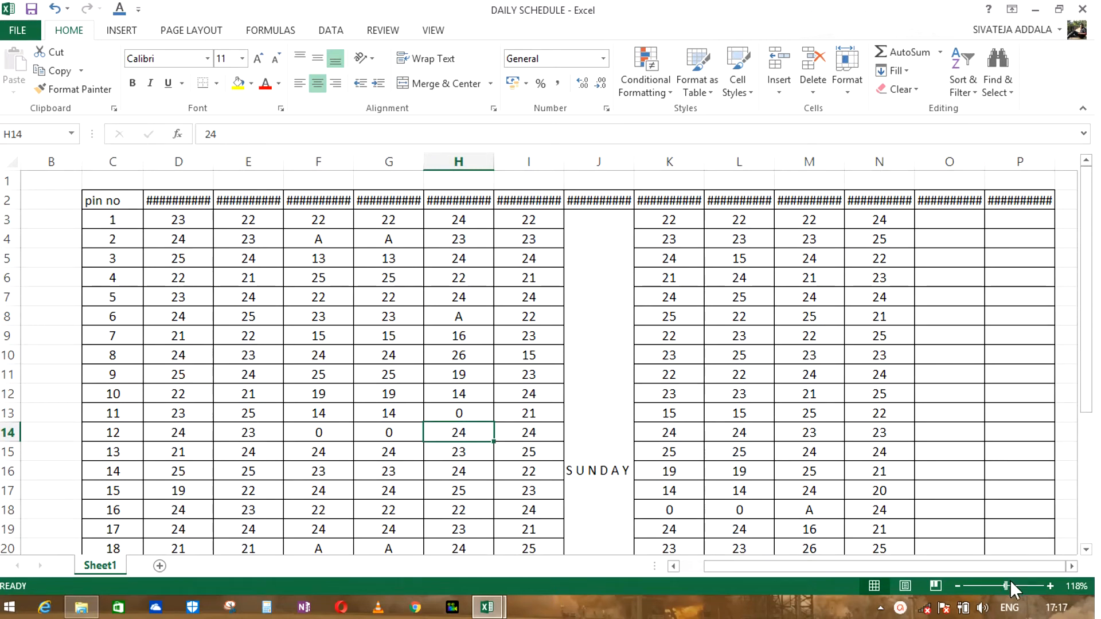
click(999, 586)
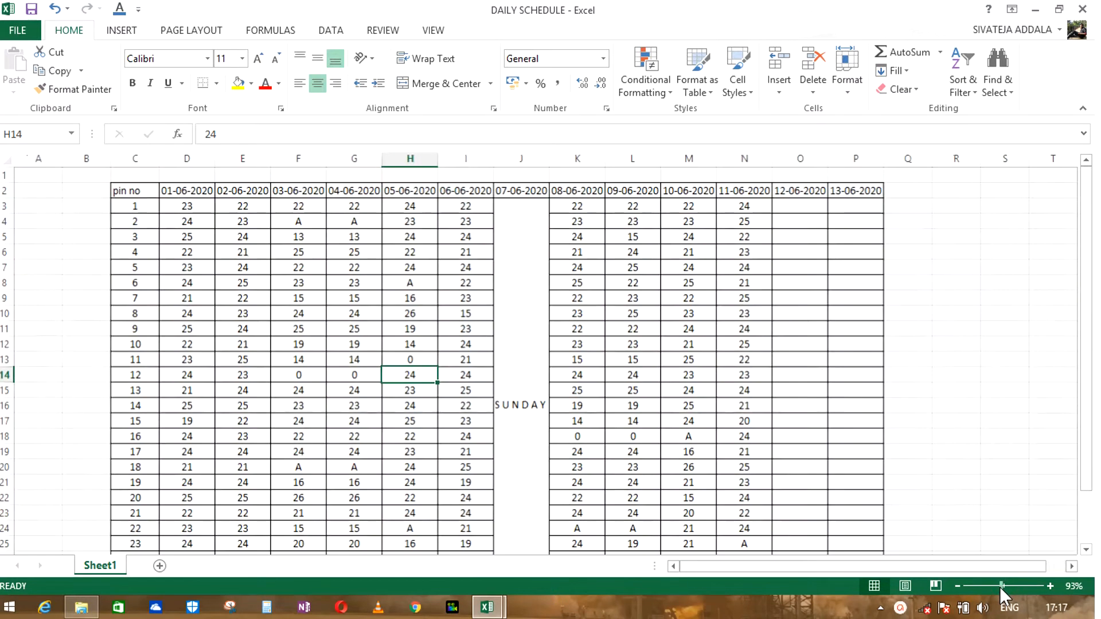
scroll(489, 376, down, 4)
scroll(487, 376, up, 4)
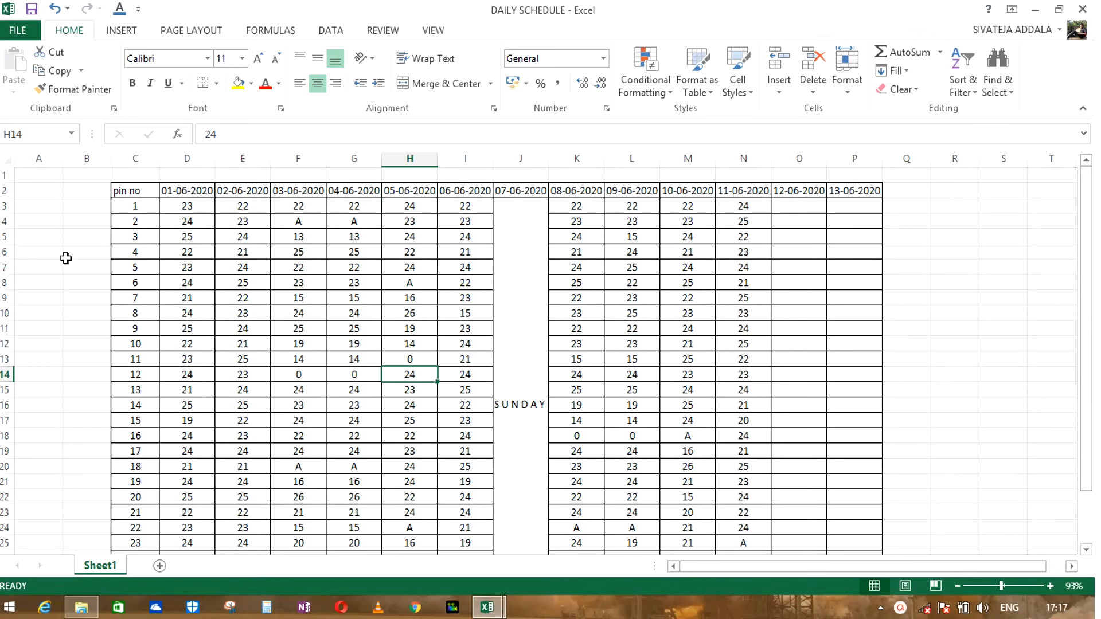
Step: Start a VLOOKUP formula in cell O3, under 12-06-2020 for pin number 1, up to its opening parenthesis
click(791, 209)
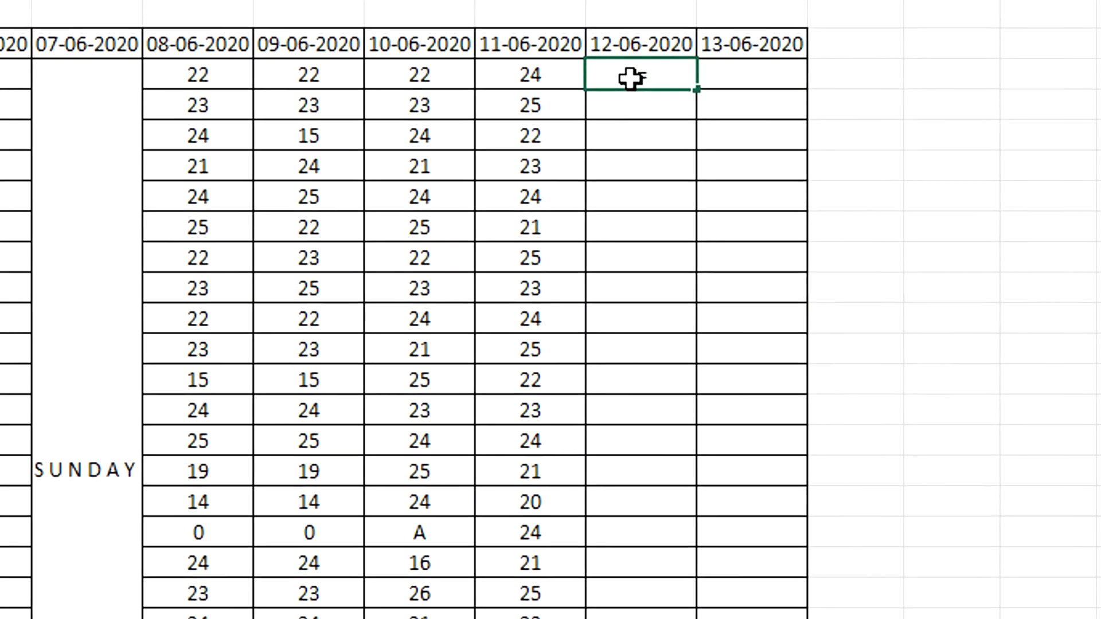
text(=VL)
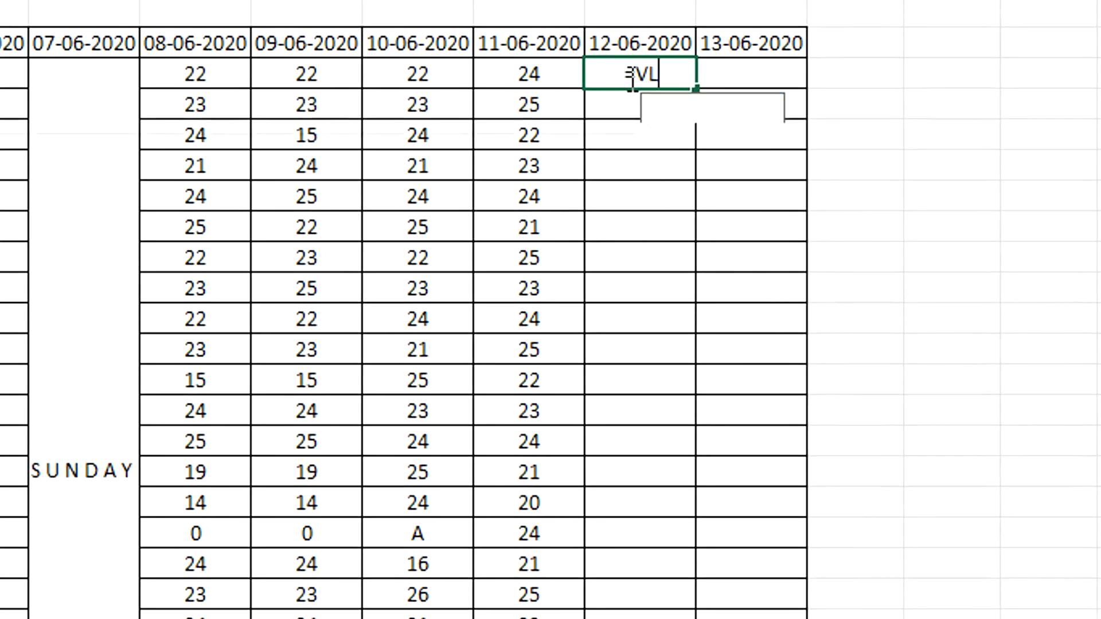
text(OOKUP)
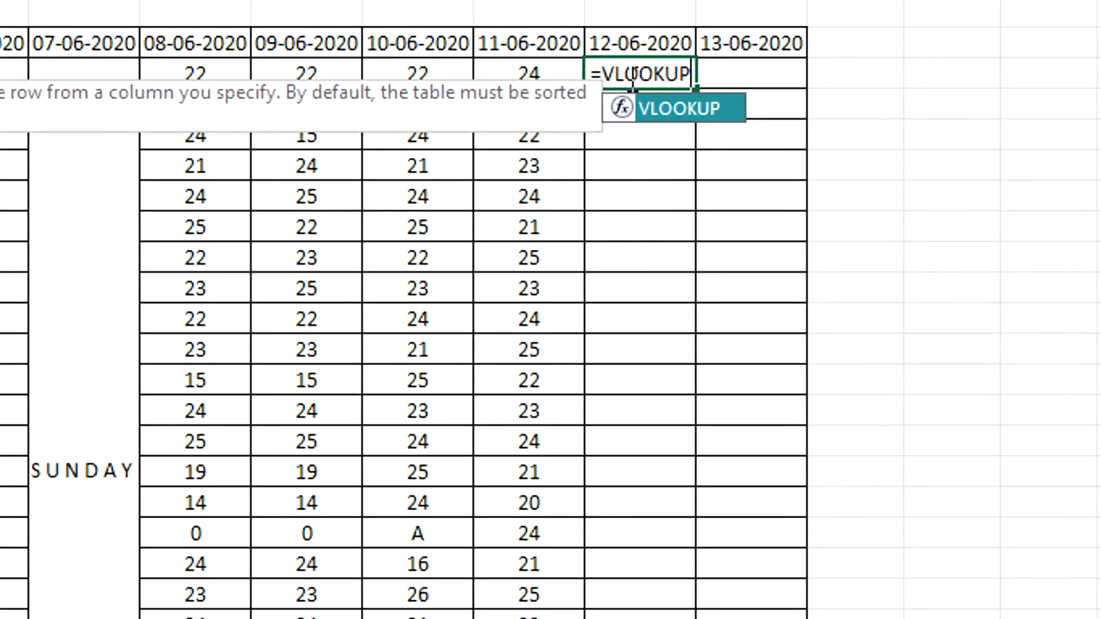
text(()
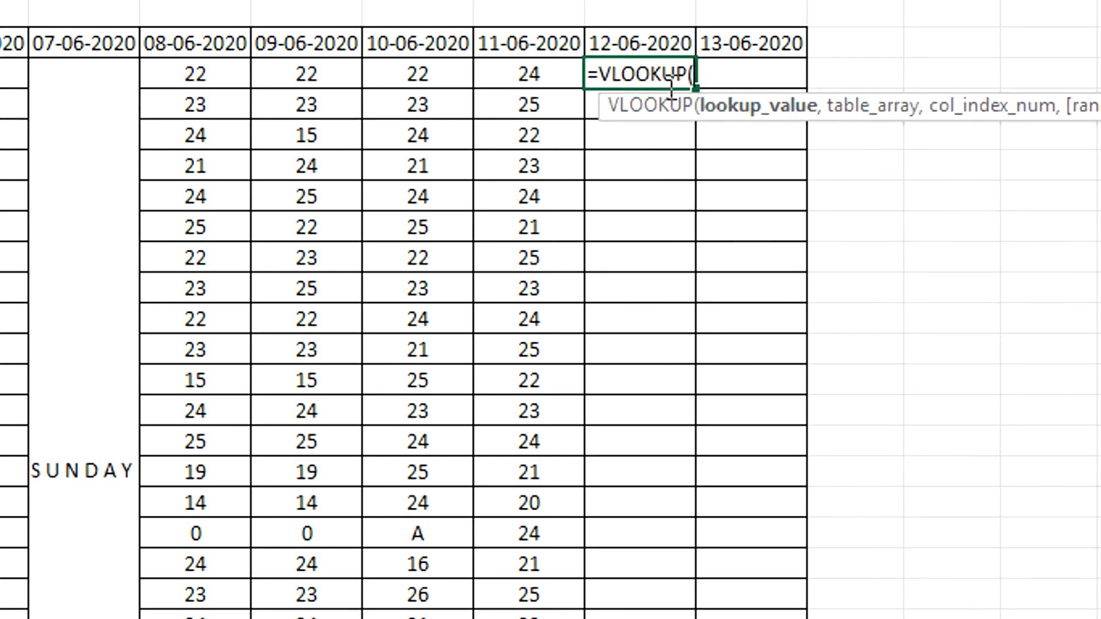
key(BackSpace)
text(()
key(BackSpace)
text(()
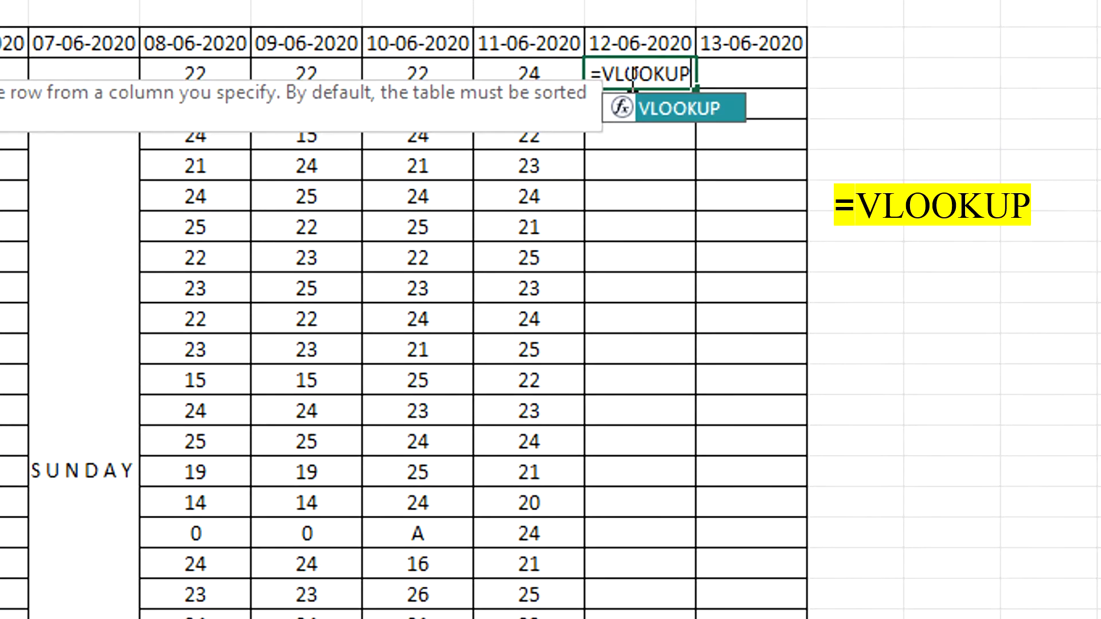
text(()
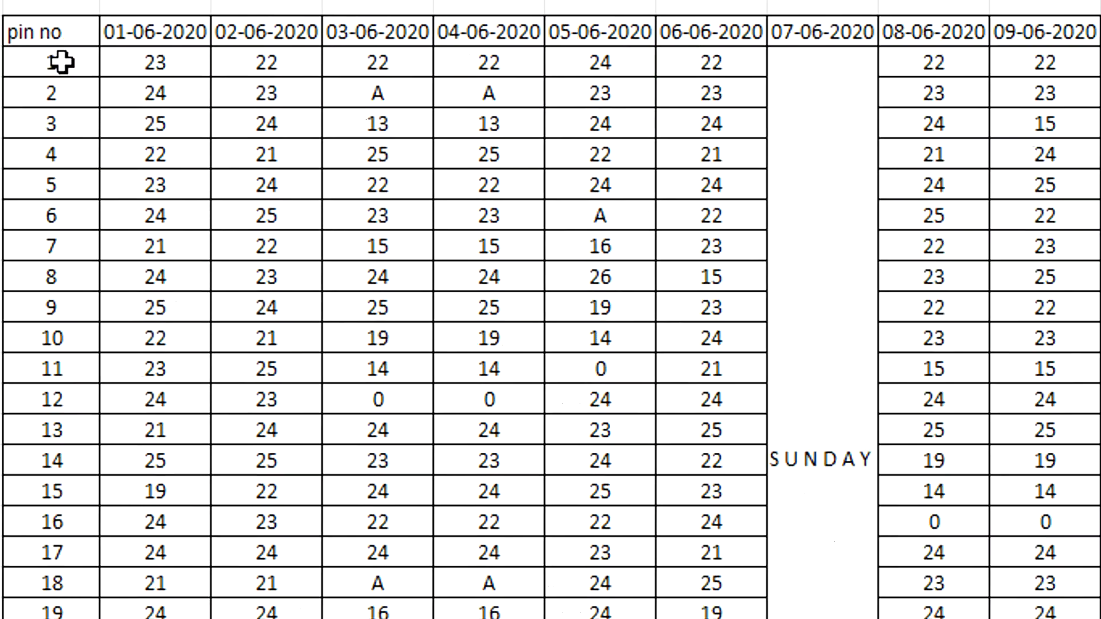
Step: Use the pin number in cell C3 as the lookup value of the VLOOKUP formula
click(72, 62)
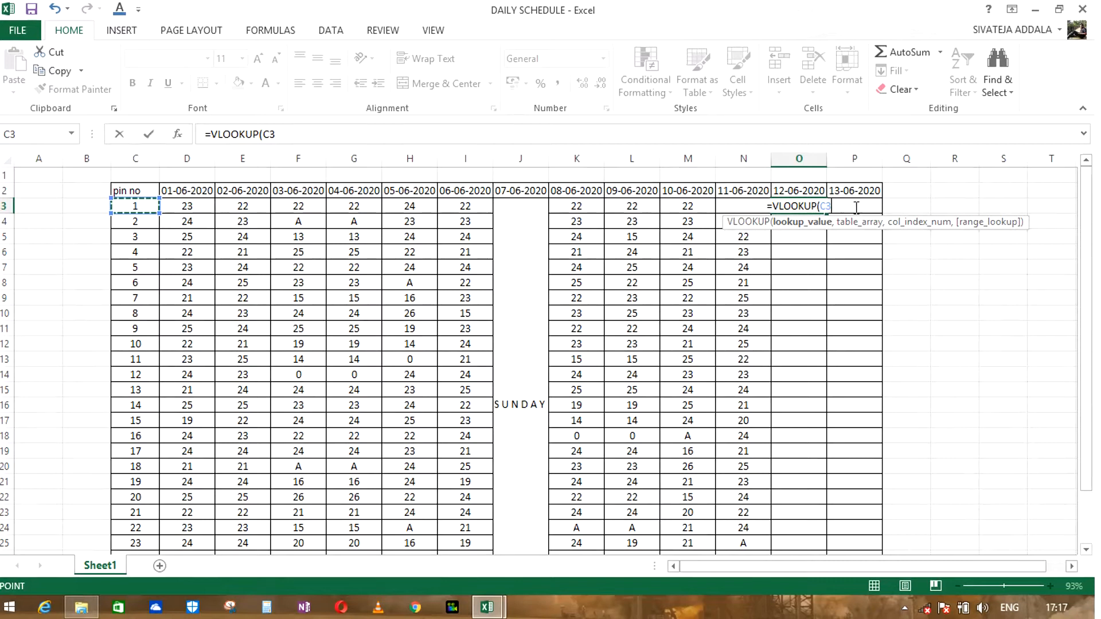
text(,)
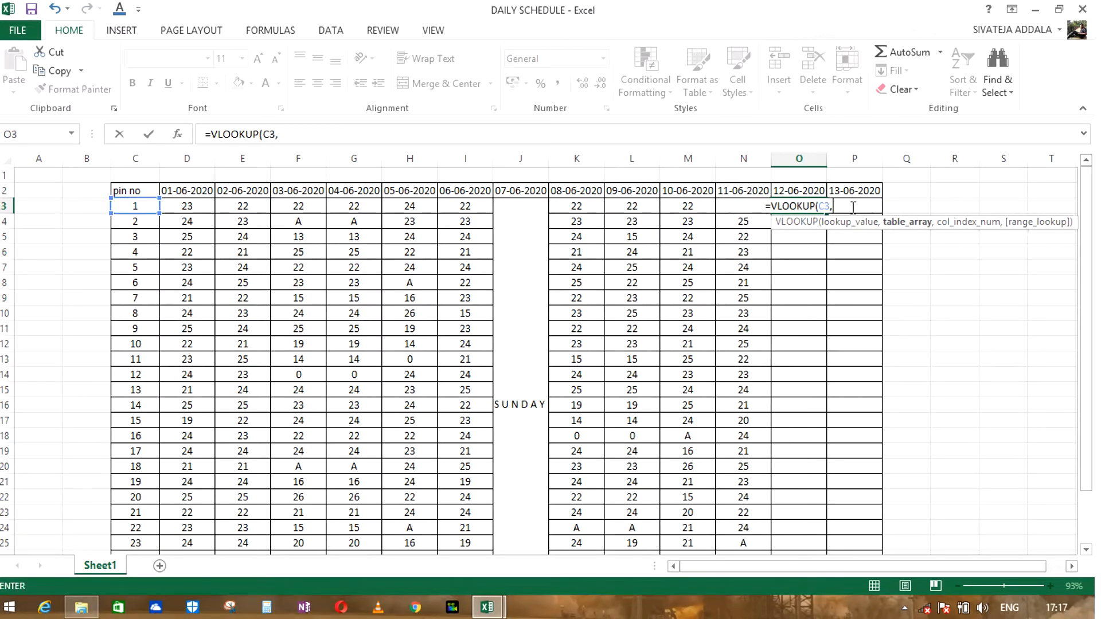
key(BackSpace)
click(150, 209)
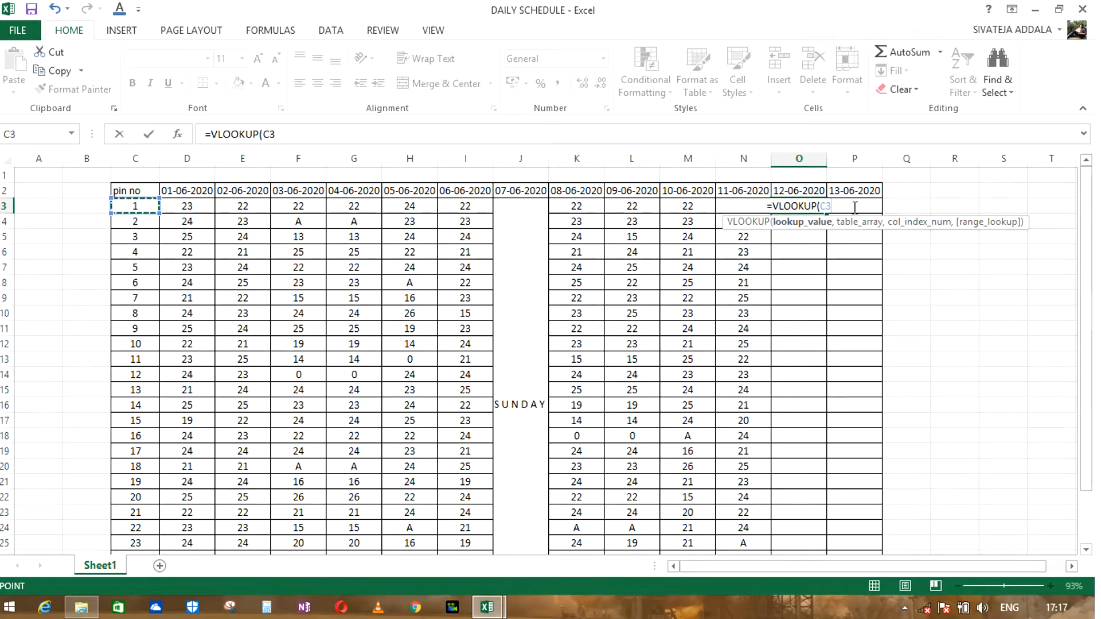
text(,)
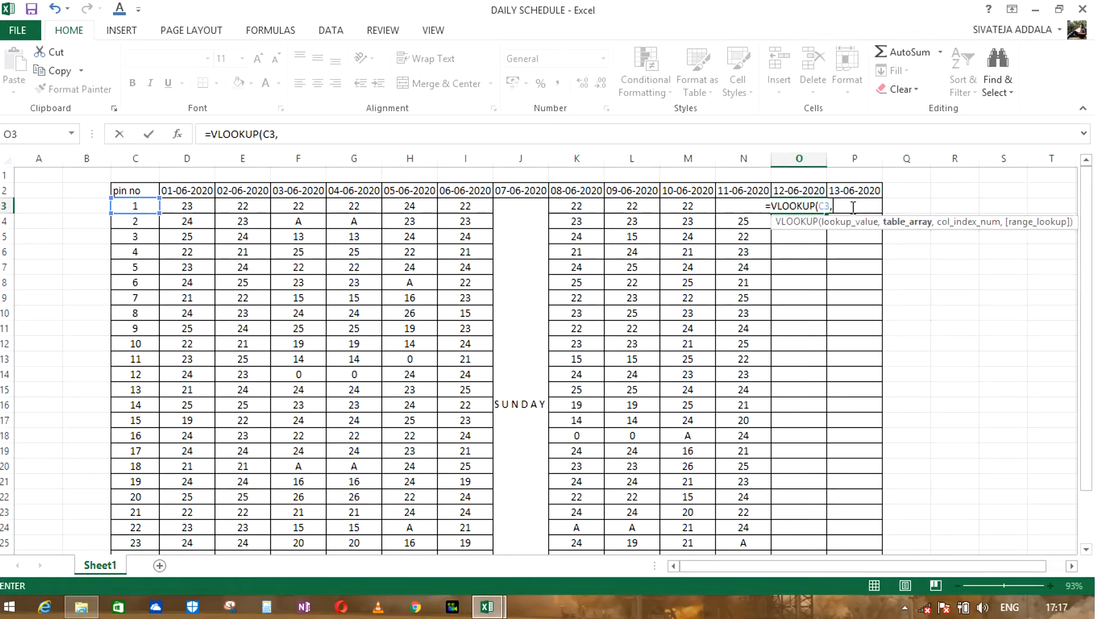
key(BackSpace)
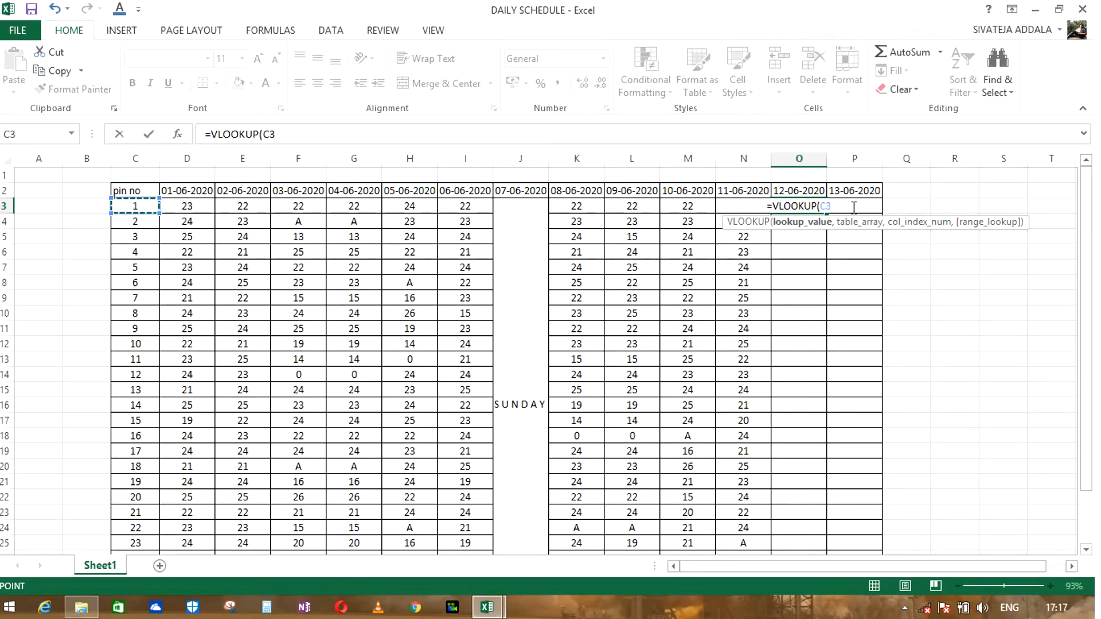
Step: Use the pin and marks range G4:H30 in the 12-06-2020 workbook as the VLOOKUP table array, leaving out the header row
text(,)
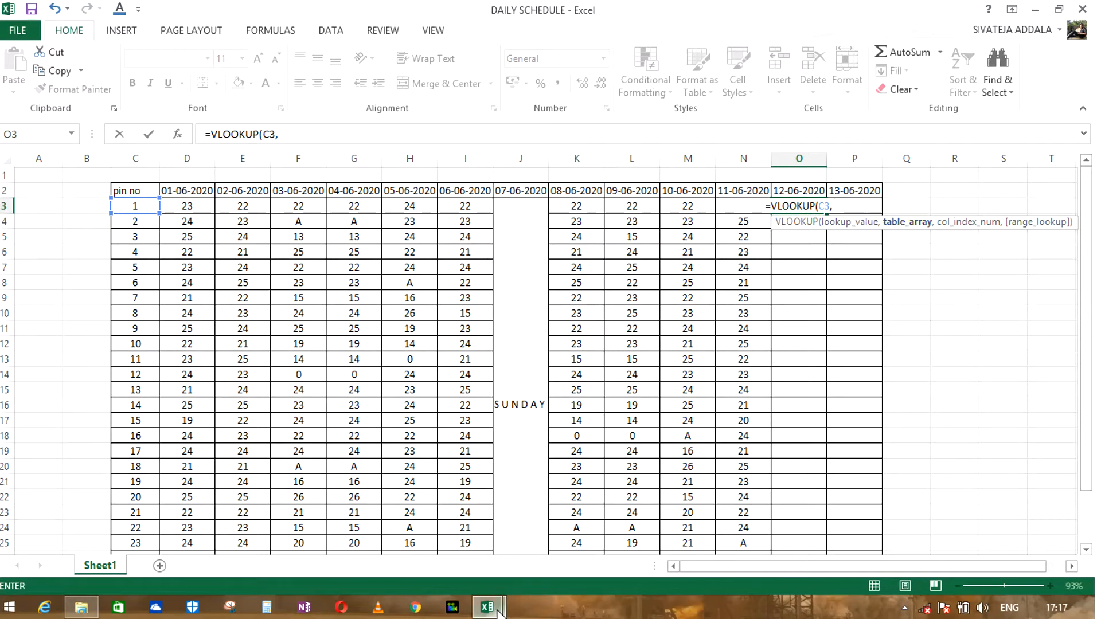
mouse_move(497, 611)
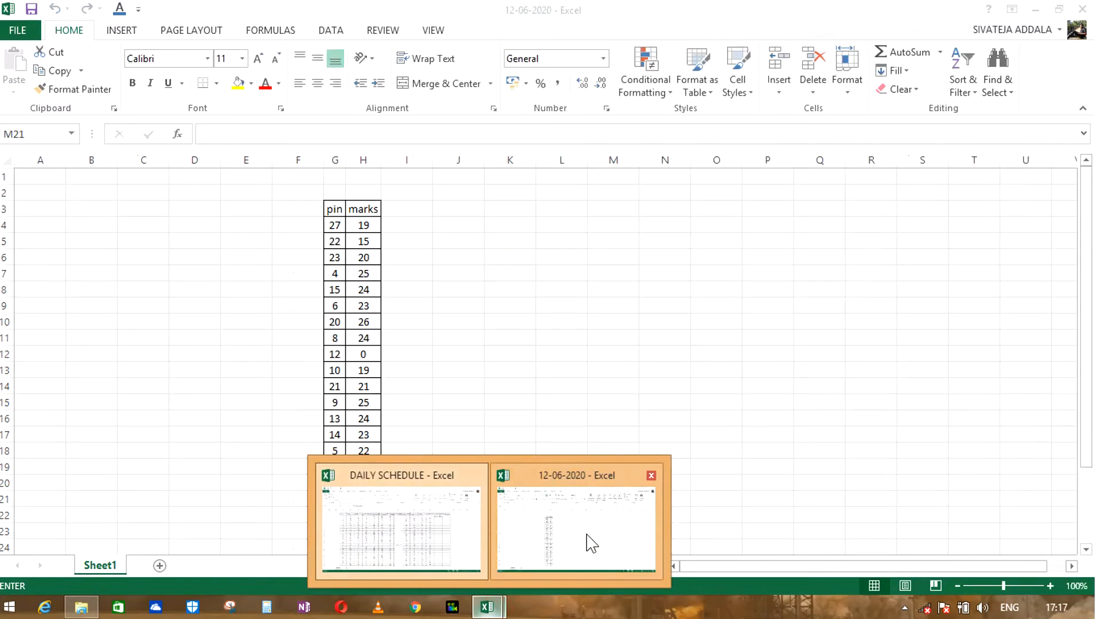
click(590, 541)
click(334, 221)
drag(340, 241, 378, 547)
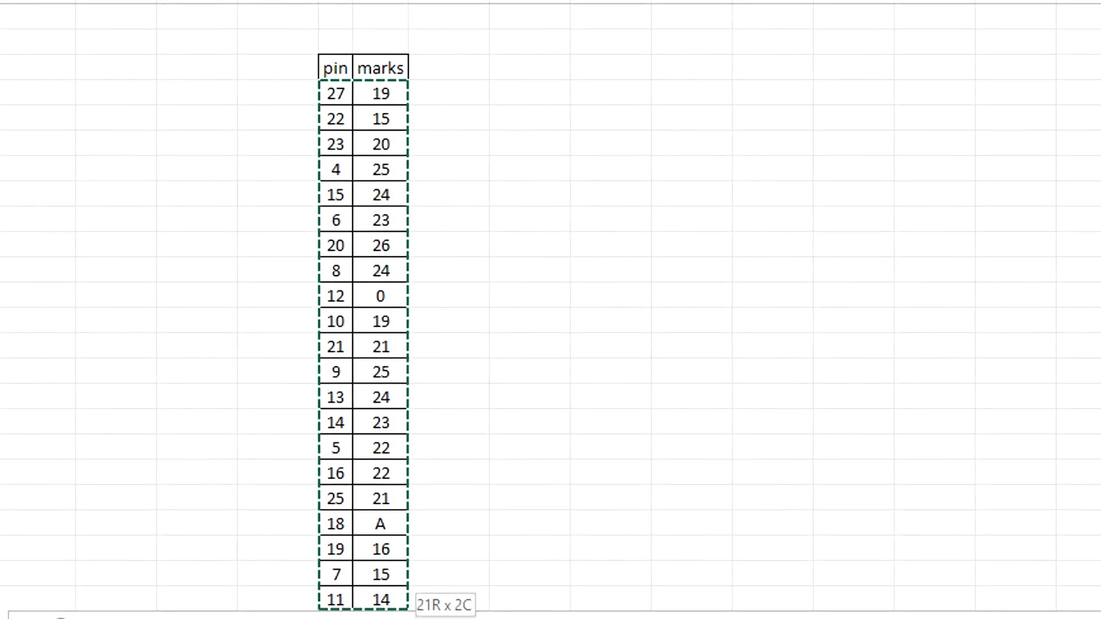
drag(401, 614, 397, 521)
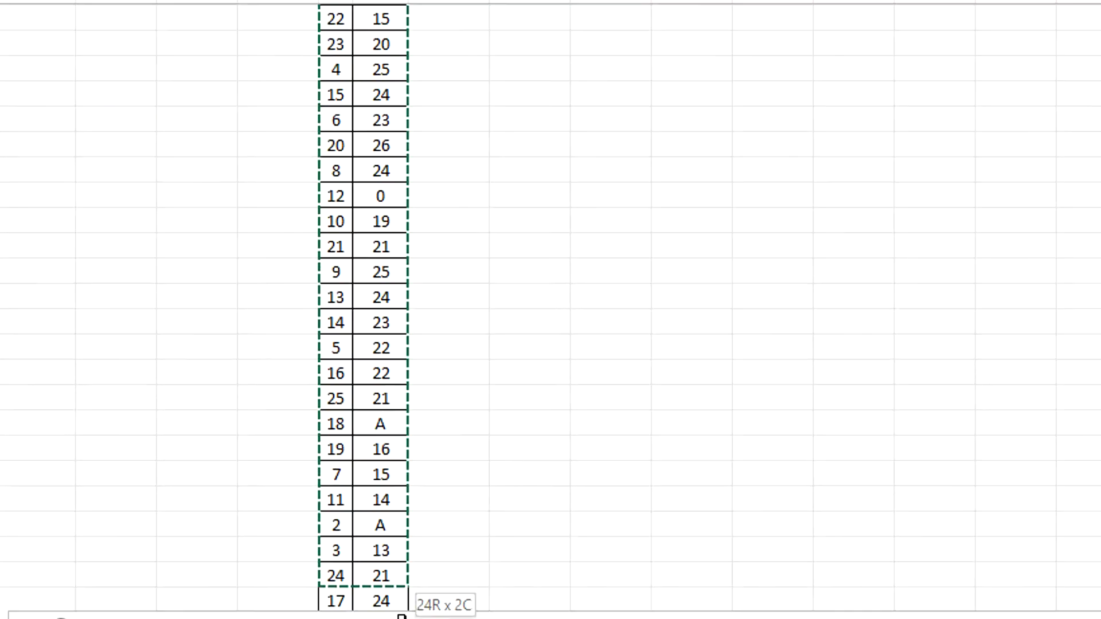
drag(401, 617, 398, 522)
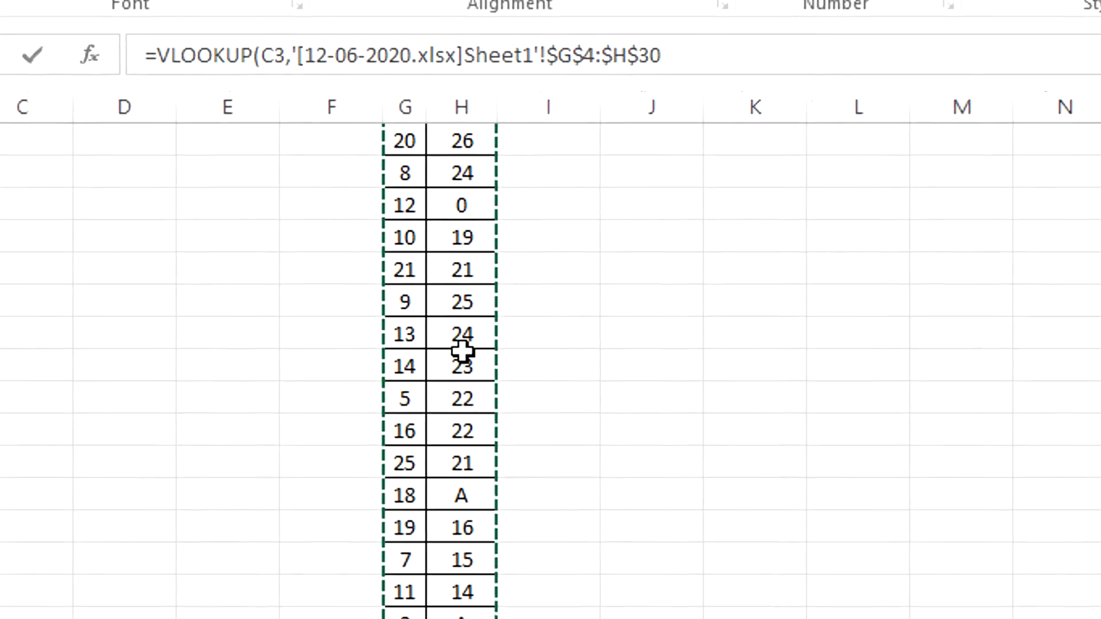
Step: Cycle the table array's reference type until it reads G$4:H$30, with only the rows locked
key(F4)
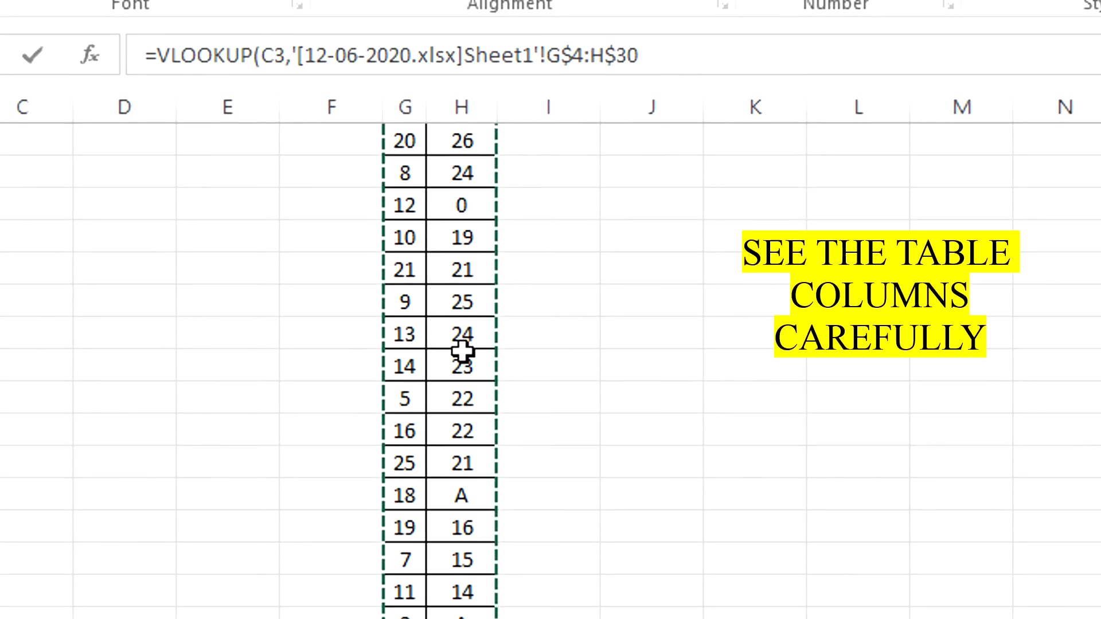
key(F4)
key(F4)
key(F4)
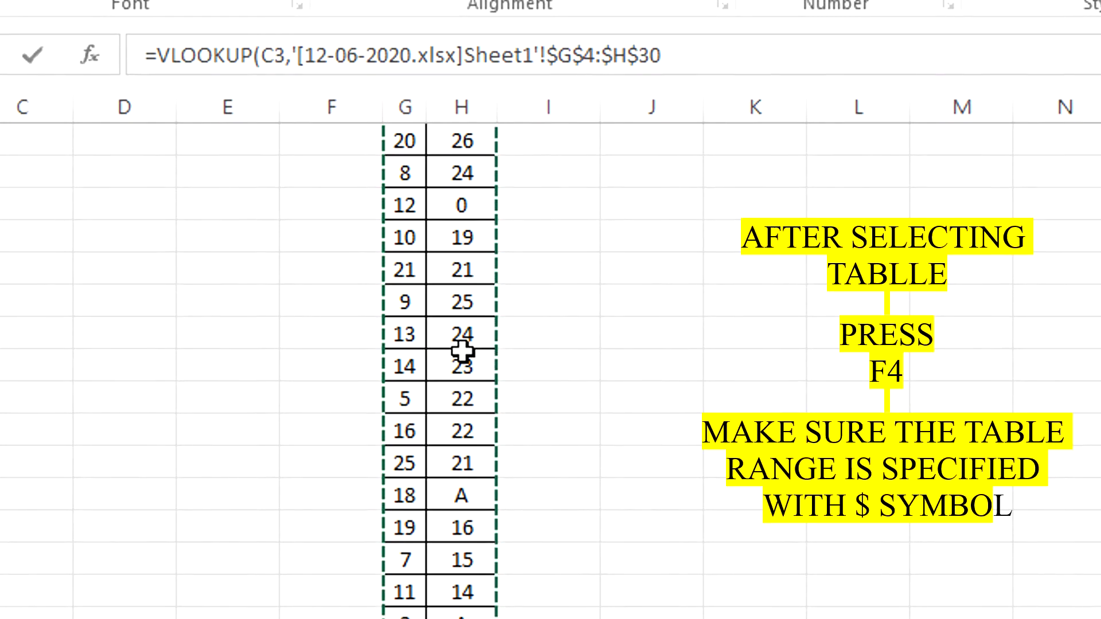
key(F4)
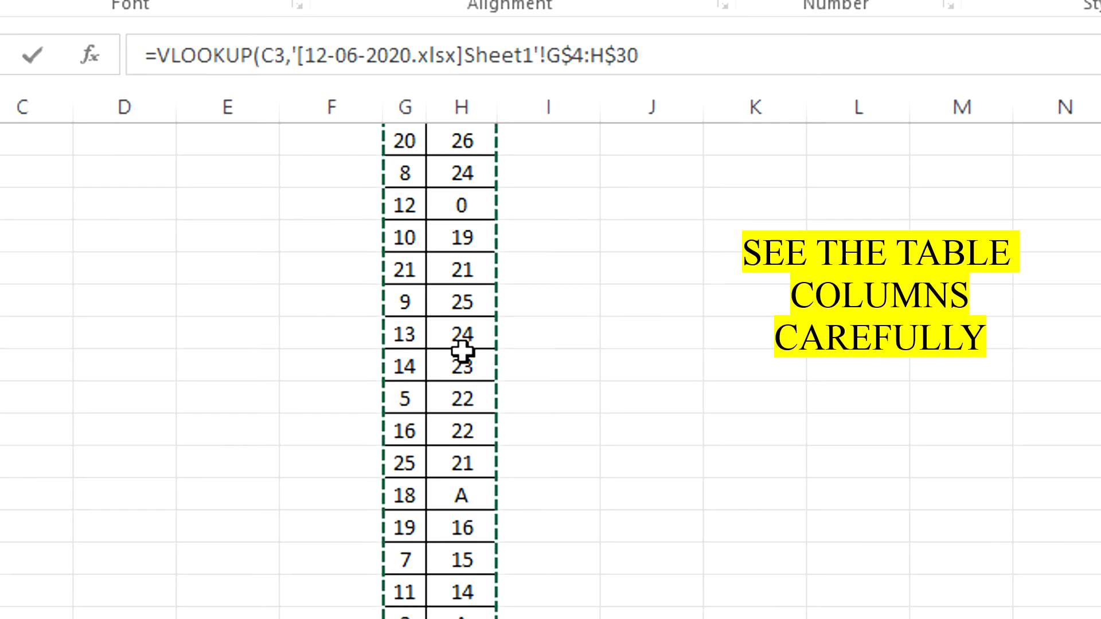
Step: Complete the VLOOKUP formula with column index 2 and FALSE for an exact match, and enter it in cell O3
text(,)
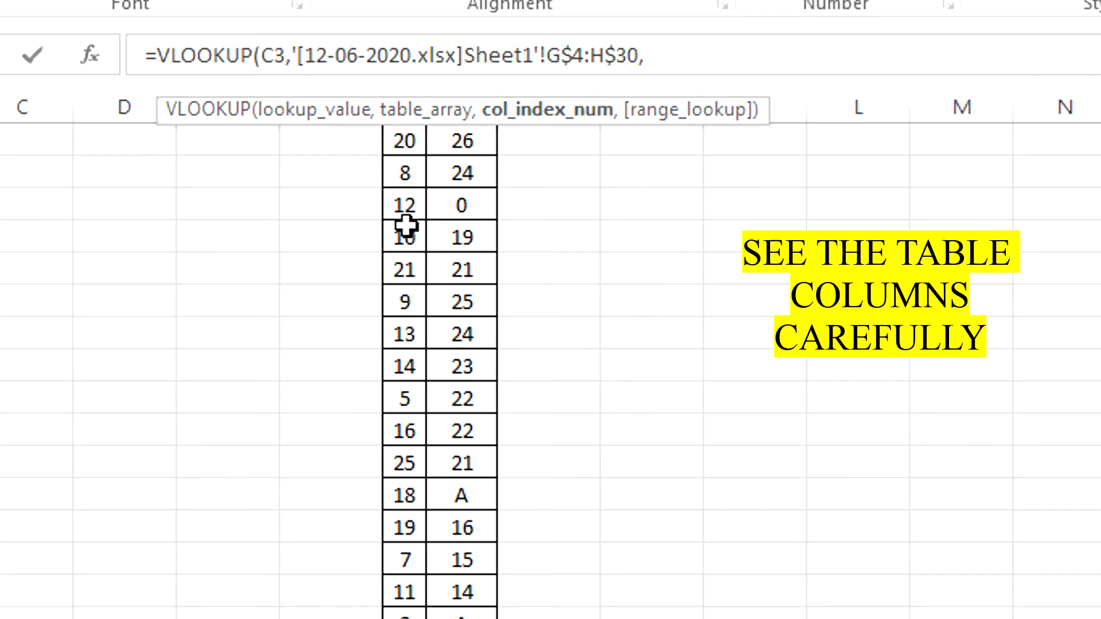
text(2)
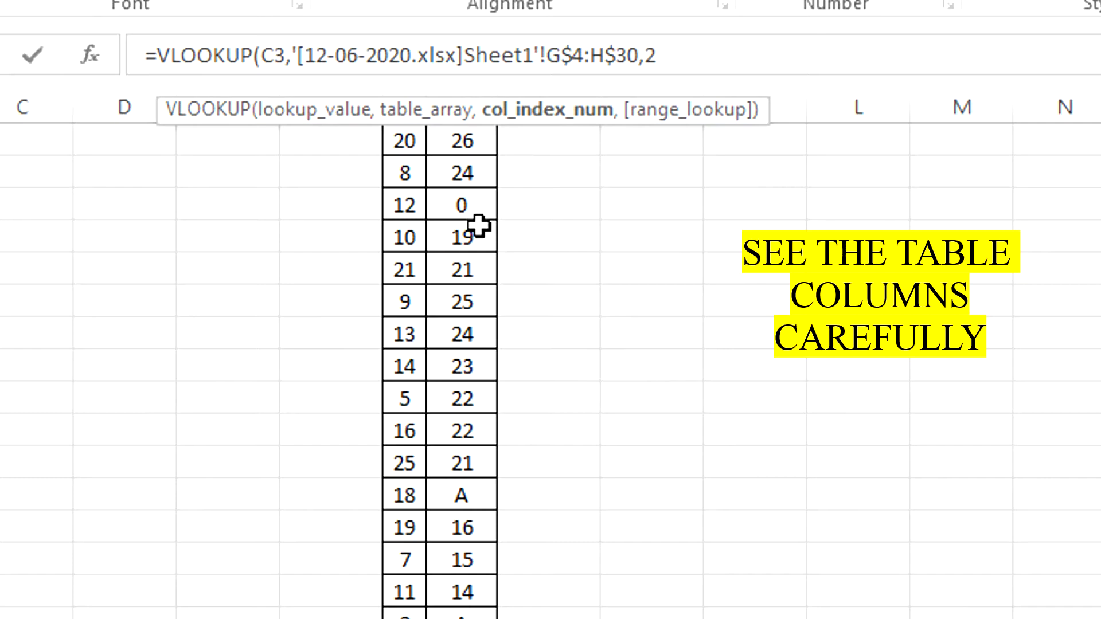
text(,)
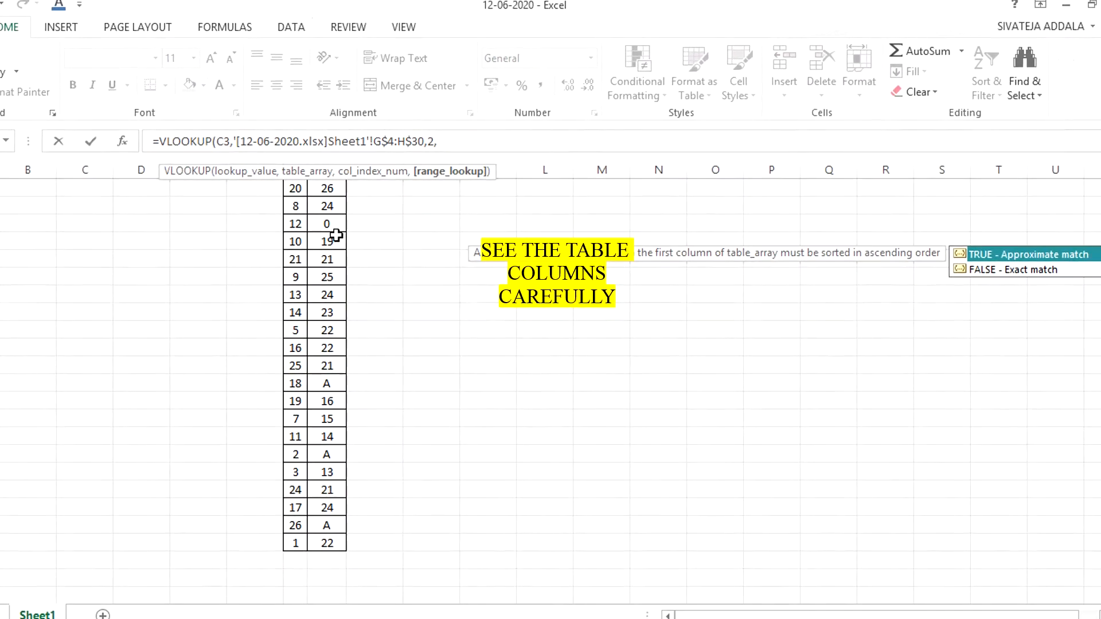
text(FALSE)
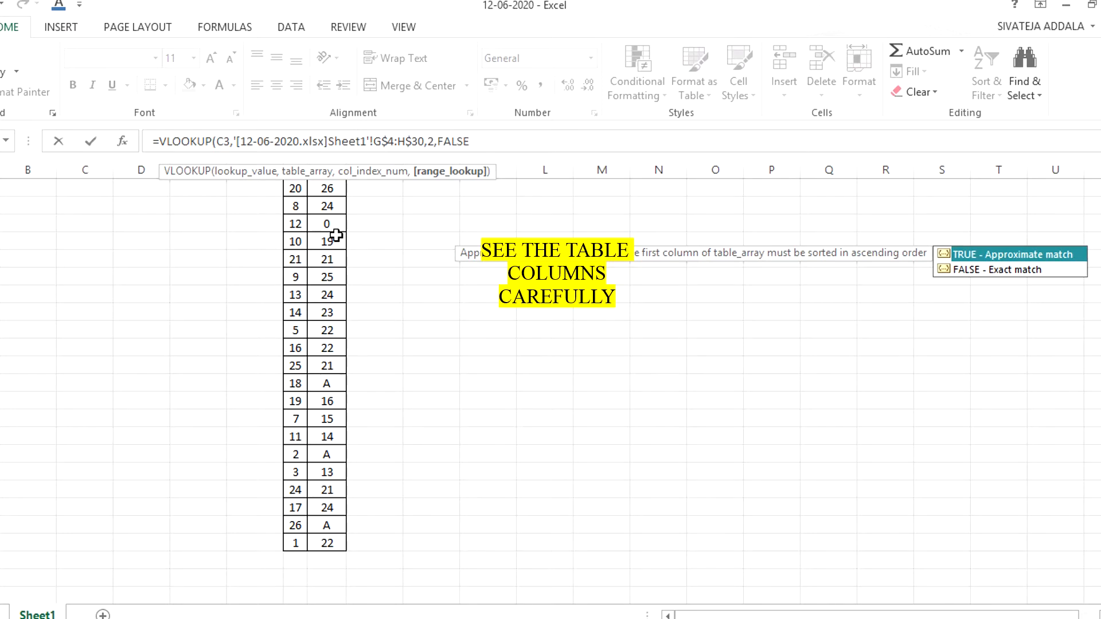
text())
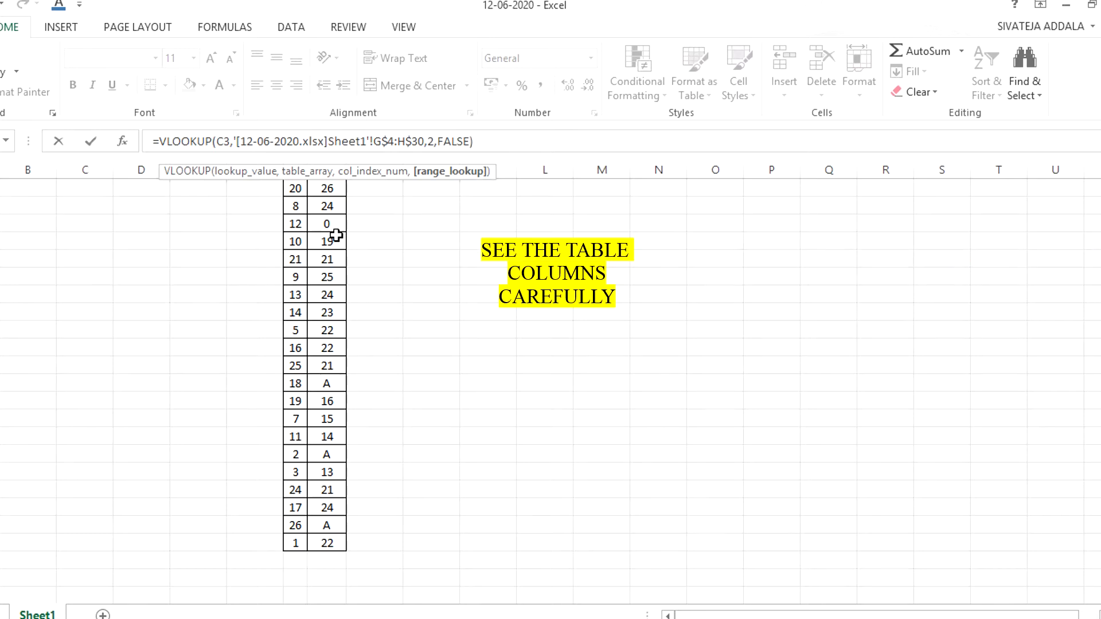
key(Return)
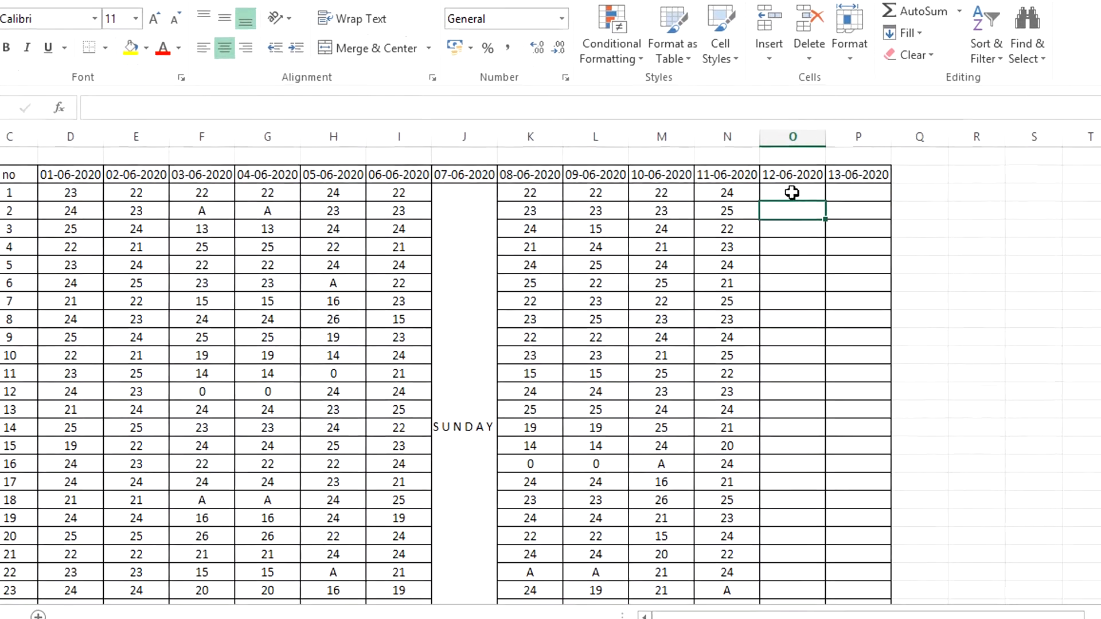
Step: Fill the VLOOKUP formula from cell O3 down the 12-06-2020 column to O29, the row of pin number 27
click(805, 220)
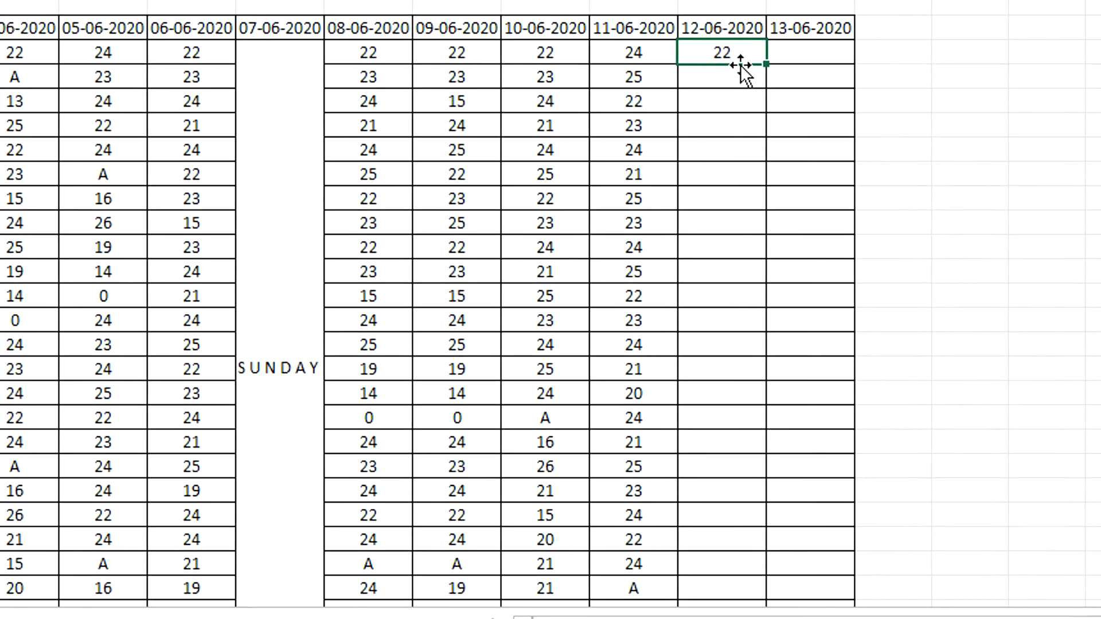
drag(766, 62, 740, 467)
scroll(744, 314, up, 3)
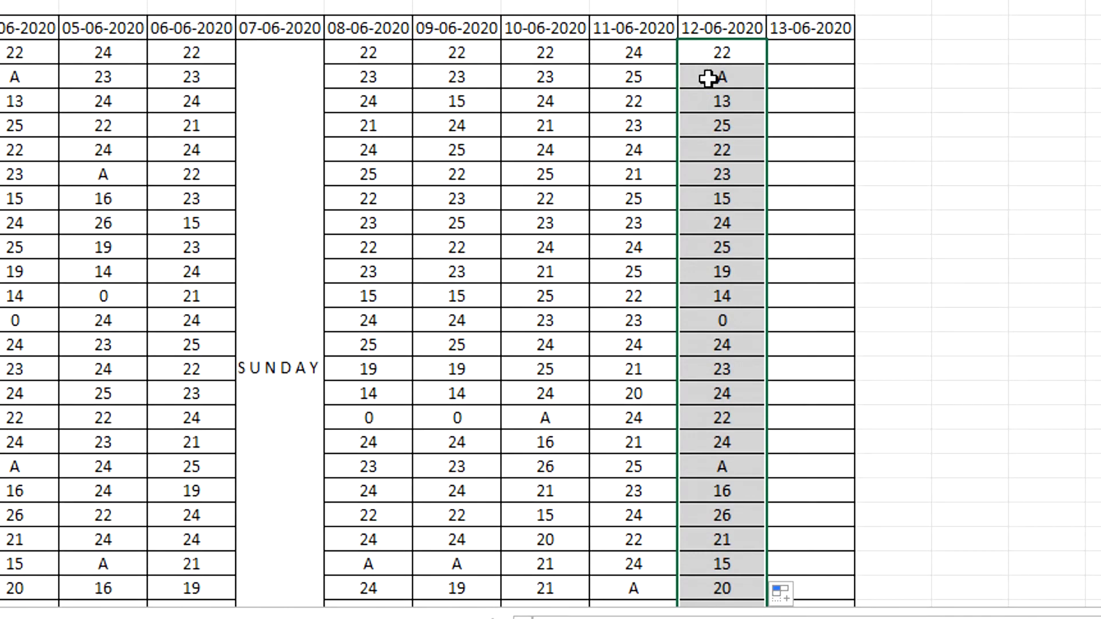
scroll(743, 488, down, 3)
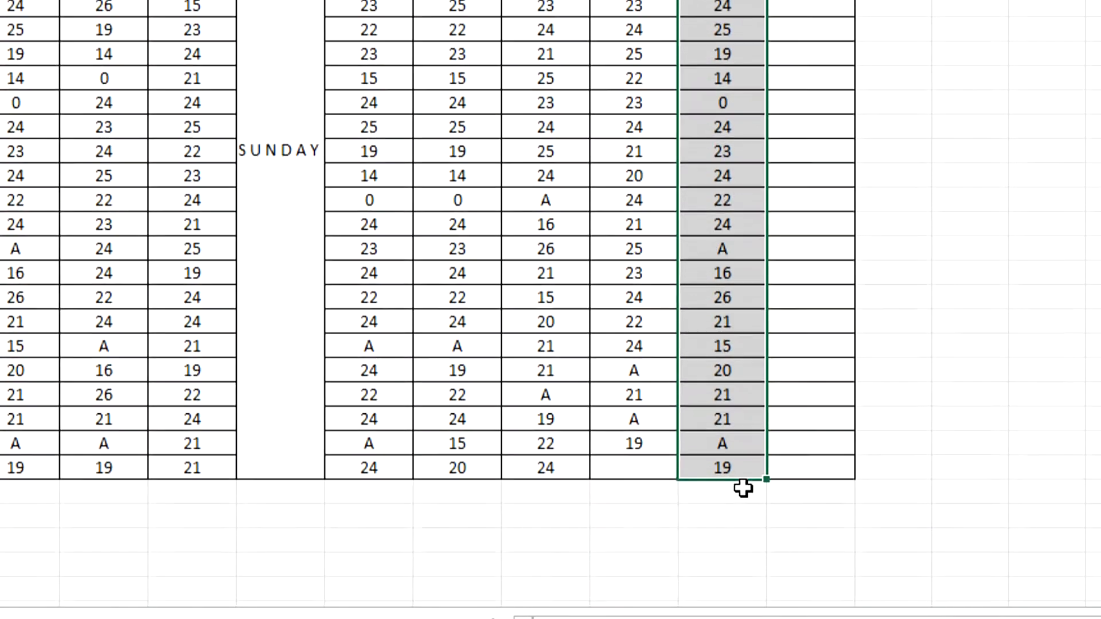
scroll(744, 489, up, 3)
scroll(742, 490, down, 3)
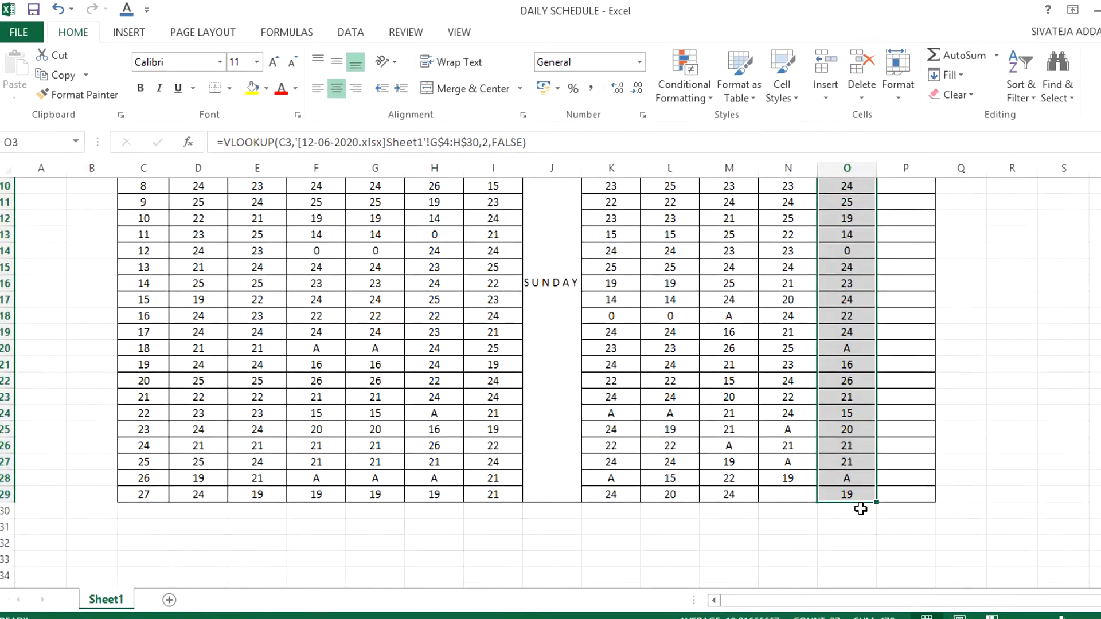
scroll(859, 508, down, 1)
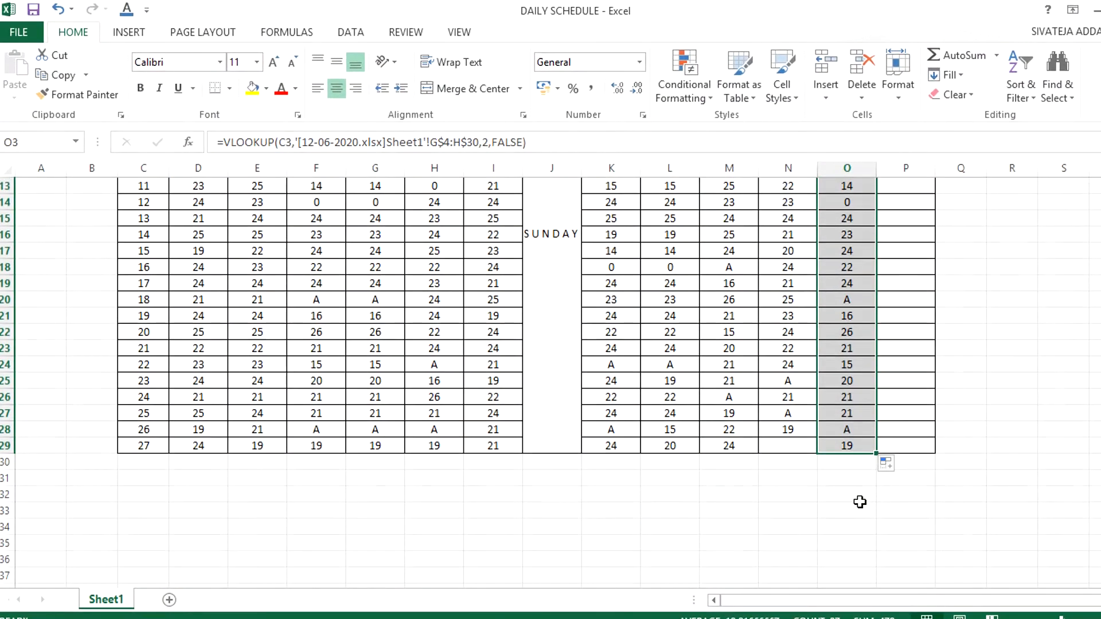
Step: Check pin number 19's filled mark in row 21 against its entry in the 12-06-2020 workbook, and return to the DAILY SCHEDULE workbook
click(849, 317)
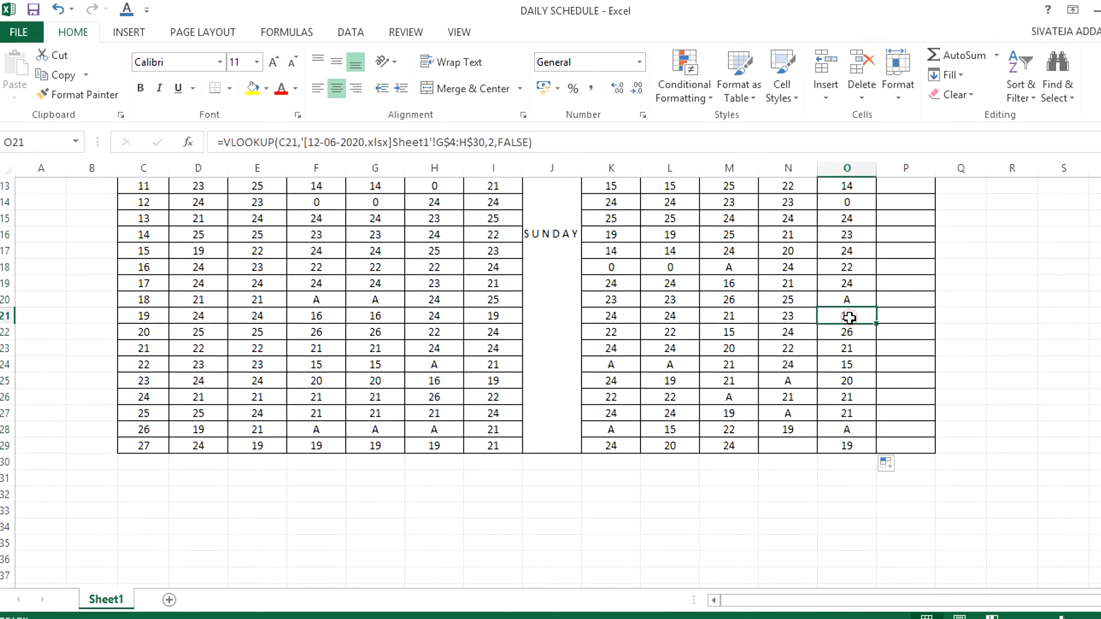
click(7, 314)
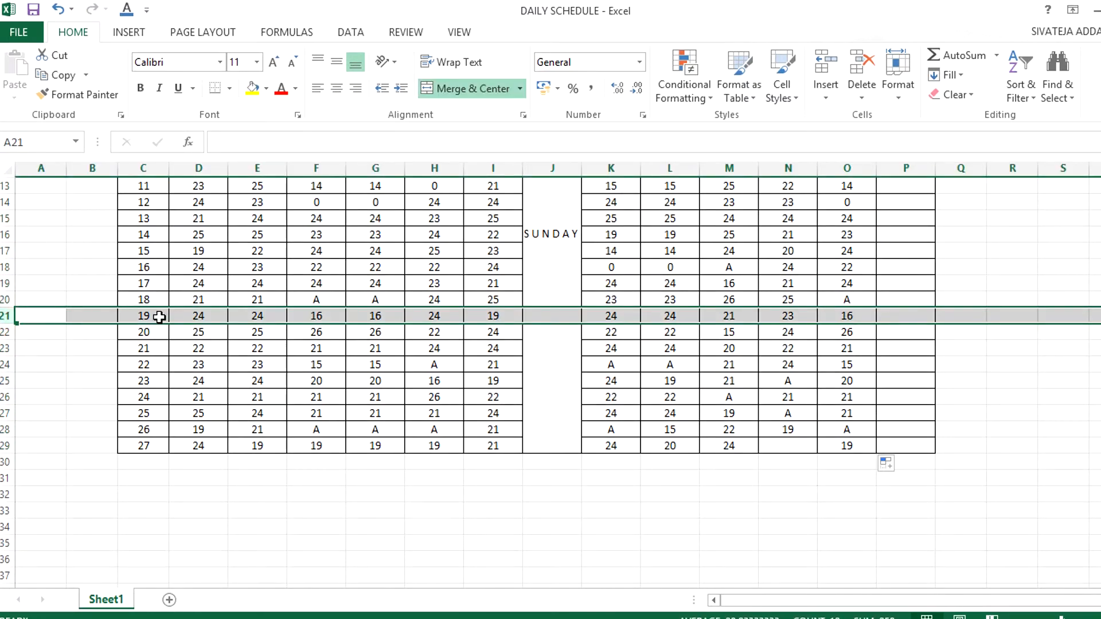
mouse_move(516, 616)
click(577, 570)
drag(354, 528, 356, 364)
click(386, 394)
mouse_move(516, 616)
click(453, 559)
Step: Check pin number 13's filled mark against its entry in the 12-06-2020 workbook and return to the DAILY SCHEDULE workbook
click(854, 218)
click(150, 218)
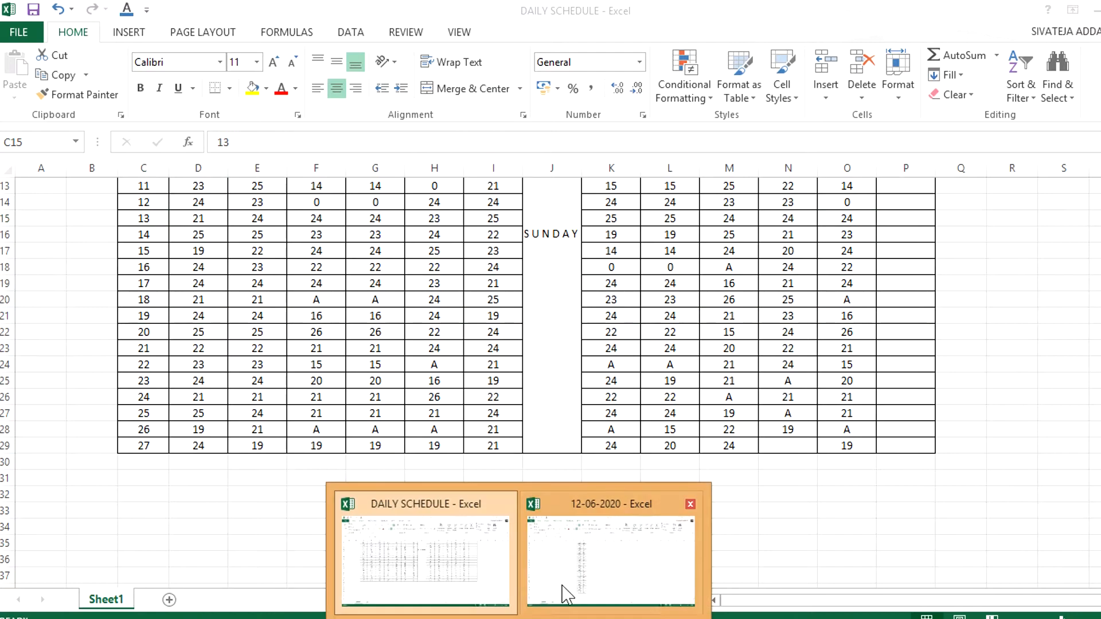
click(597, 570)
click(356, 479)
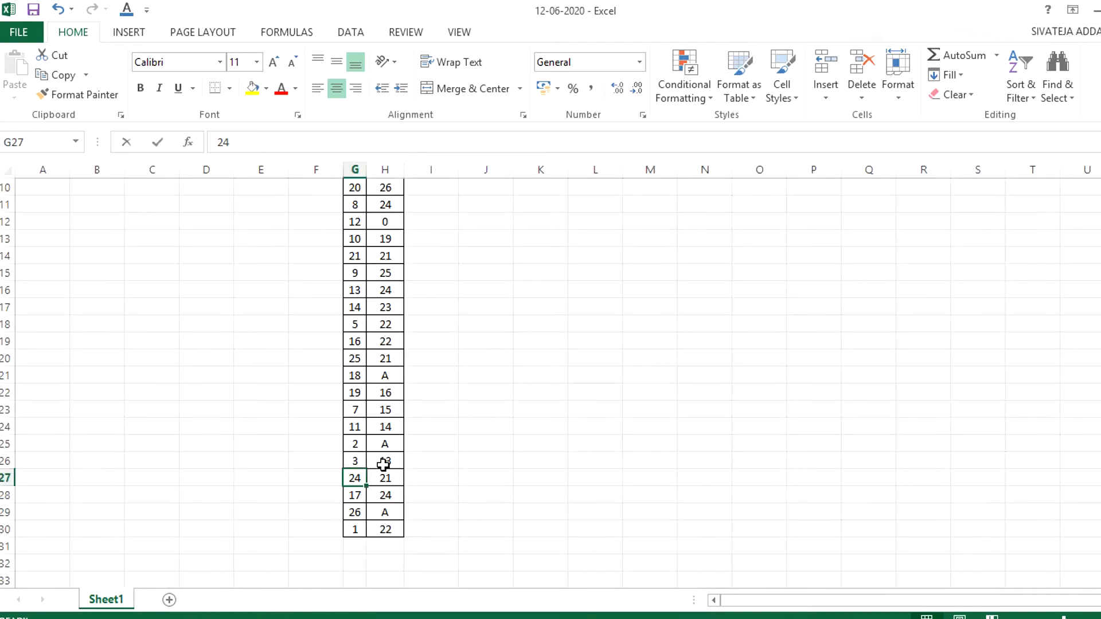
scroll(383, 465, up, 1)
click(356, 343)
click(383, 342)
mouse_move(516, 616)
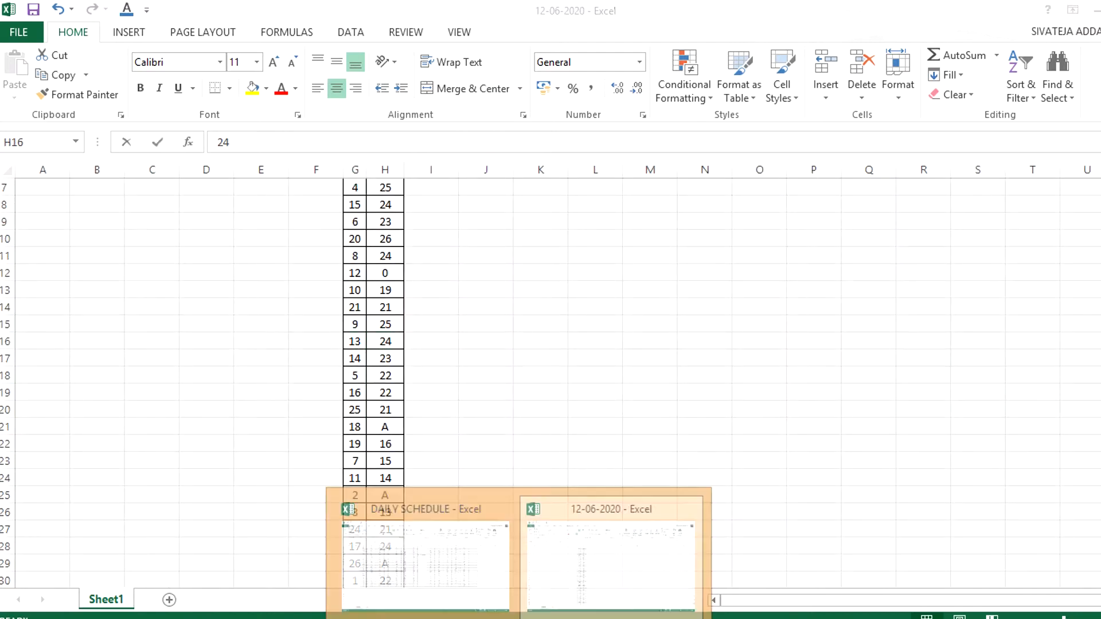
click(425, 559)
Step: Inspect the VLOOKUP formulas behind the 12-06-2020 marks in cells O8, O13 and O16
scroll(803, 344, up, 4)
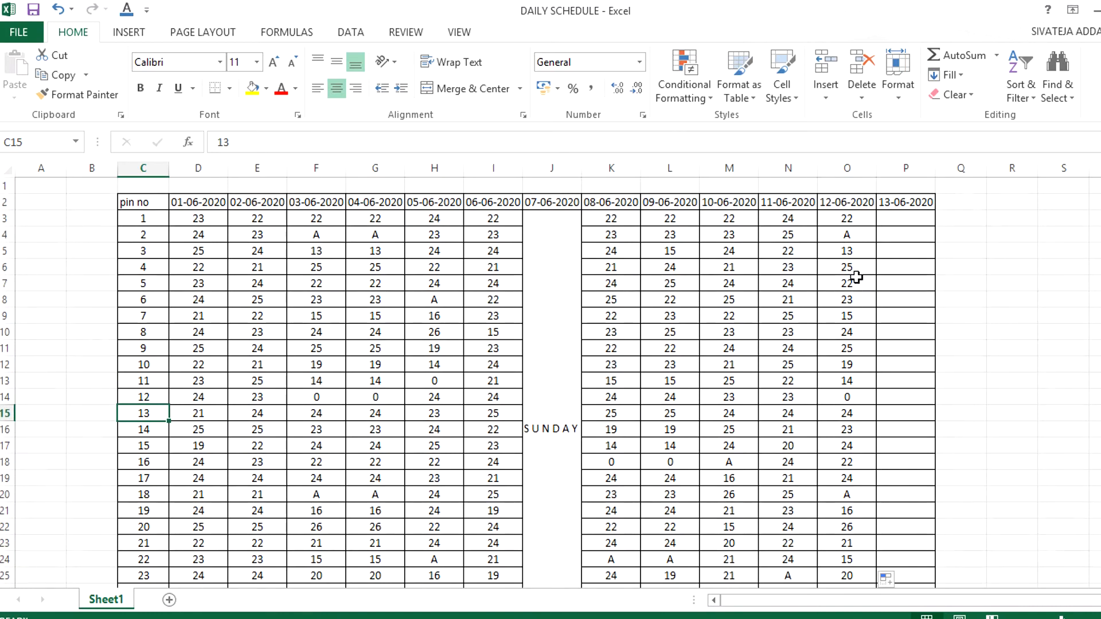
click(857, 298)
double_click(857, 298)
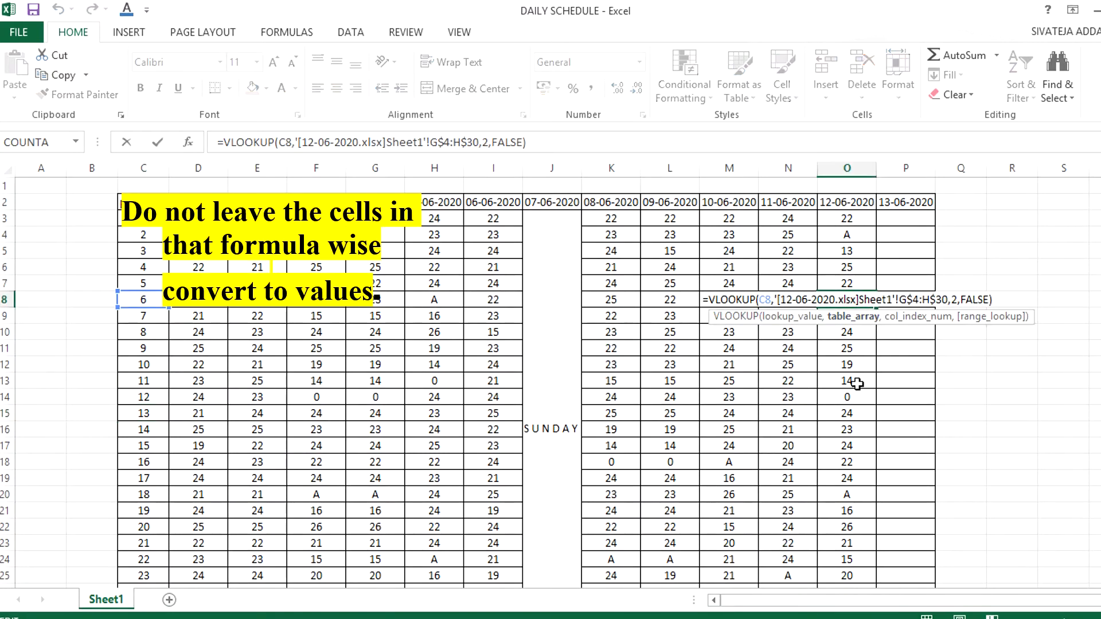
click(858, 383)
double_click(859, 383)
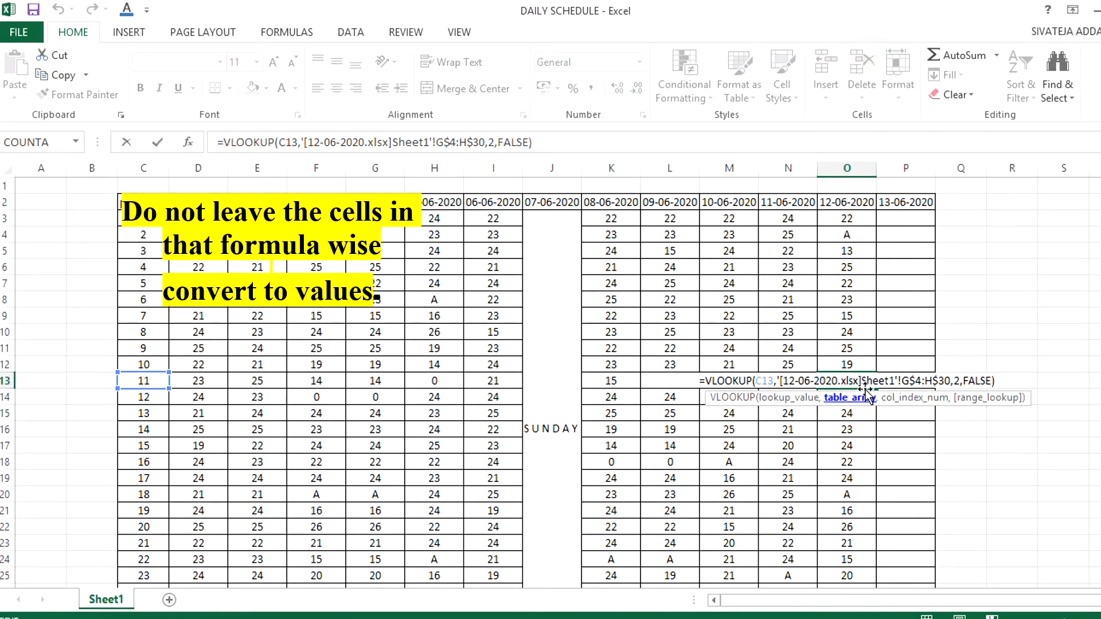
click(864, 430)
double_click(864, 430)
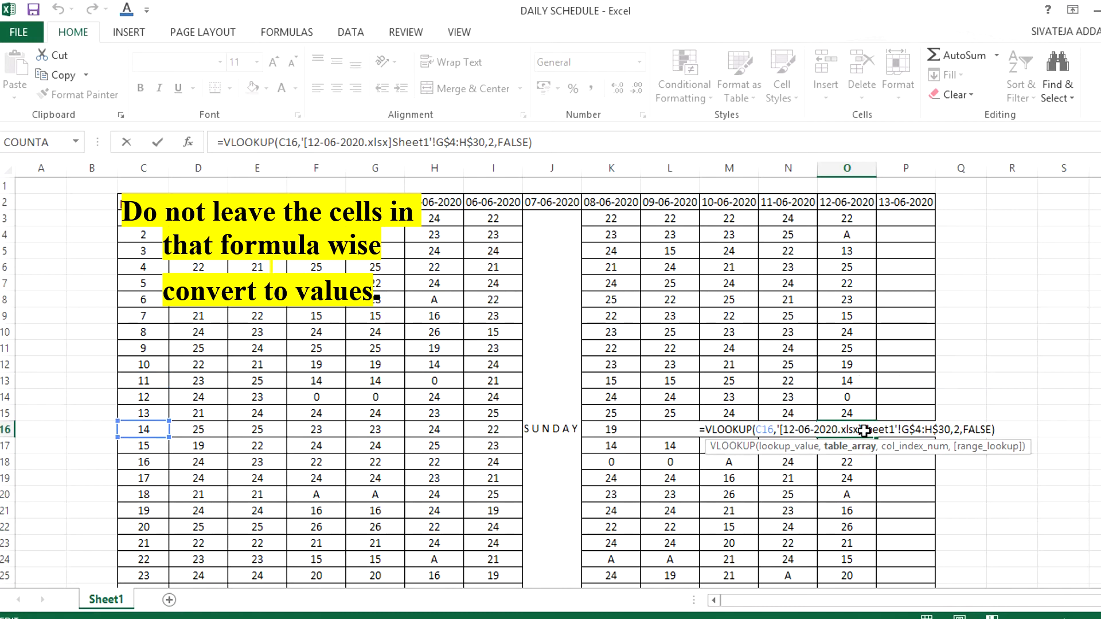
click(865, 423)
scroll(866, 422, down, 1)
scroll(865, 423, up, 1)
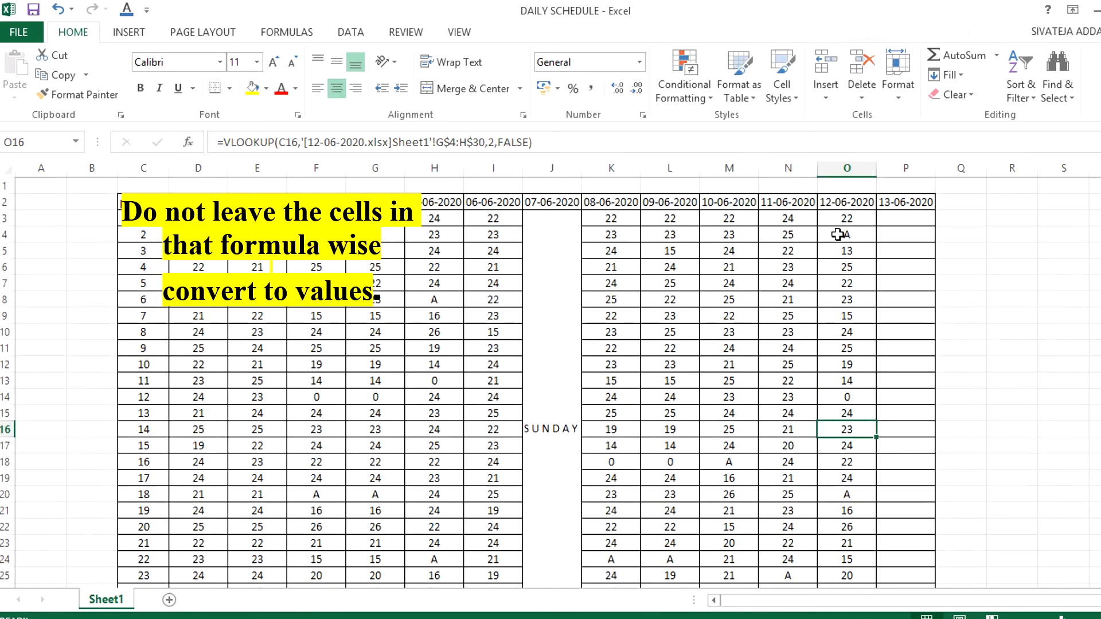
drag(842, 218, 847, 573)
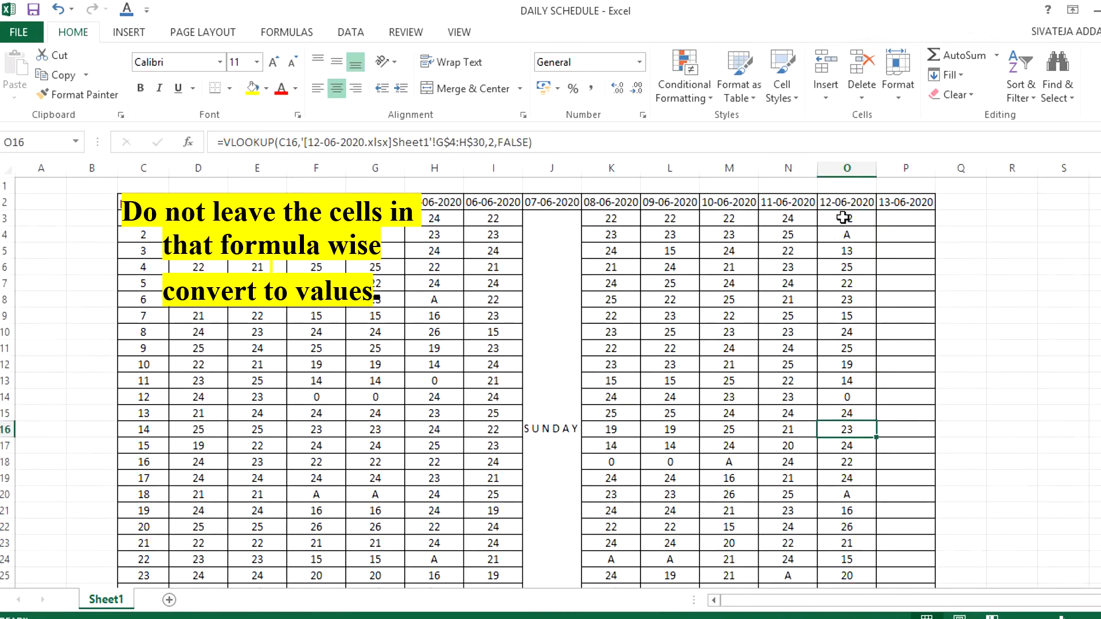
drag(842, 218, 847, 573)
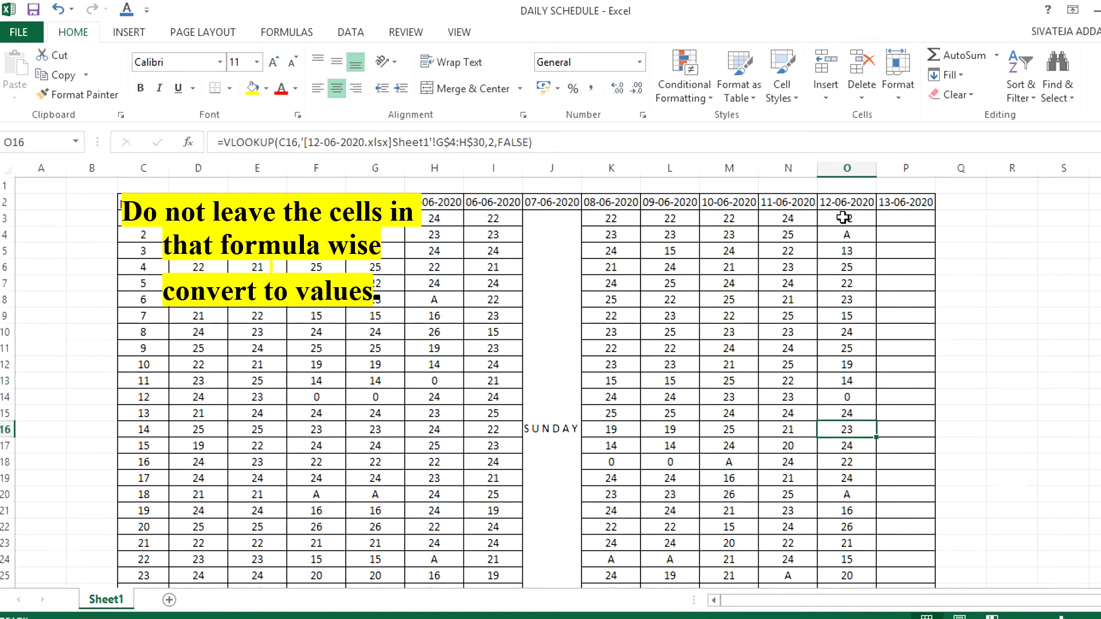
drag(842, 218, 847, 574)
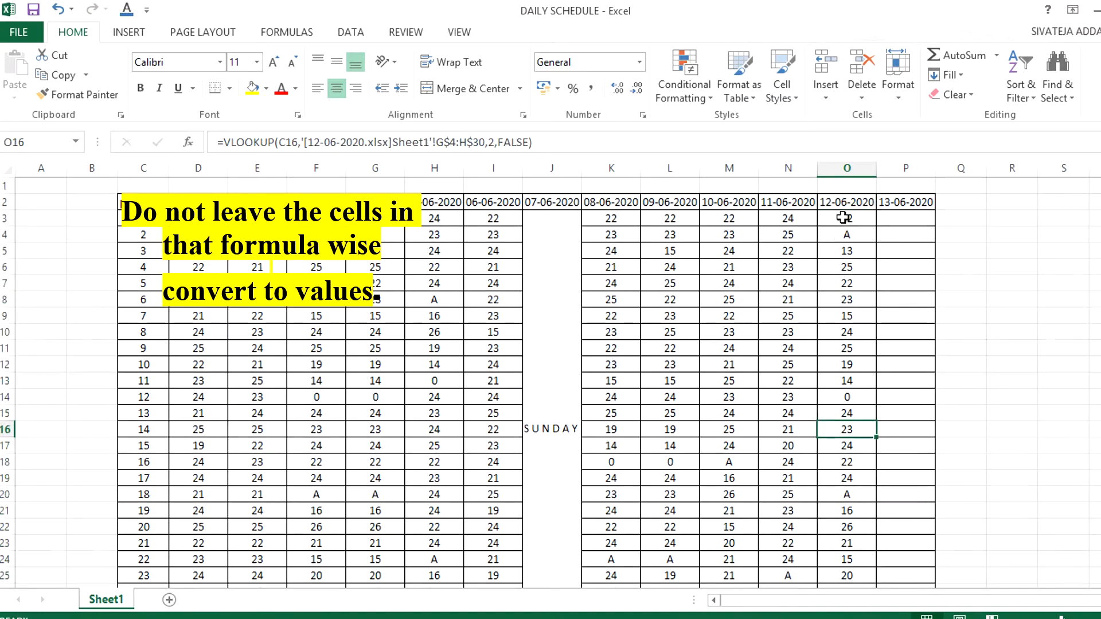
drag(842, 217, 847, 574)
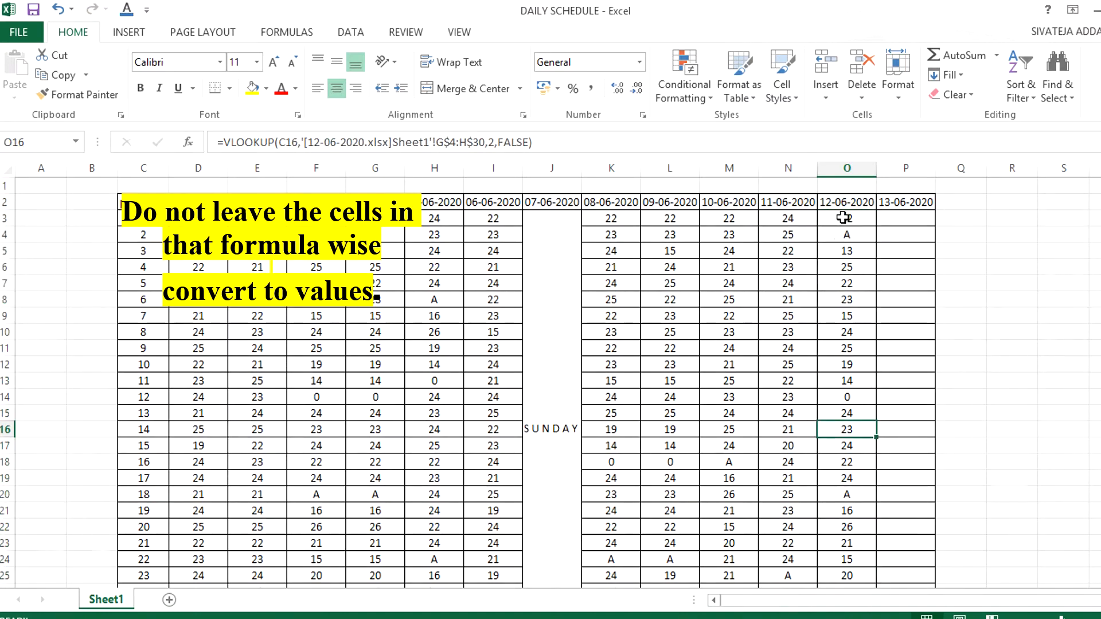
drag(841, 218, 846, 579)
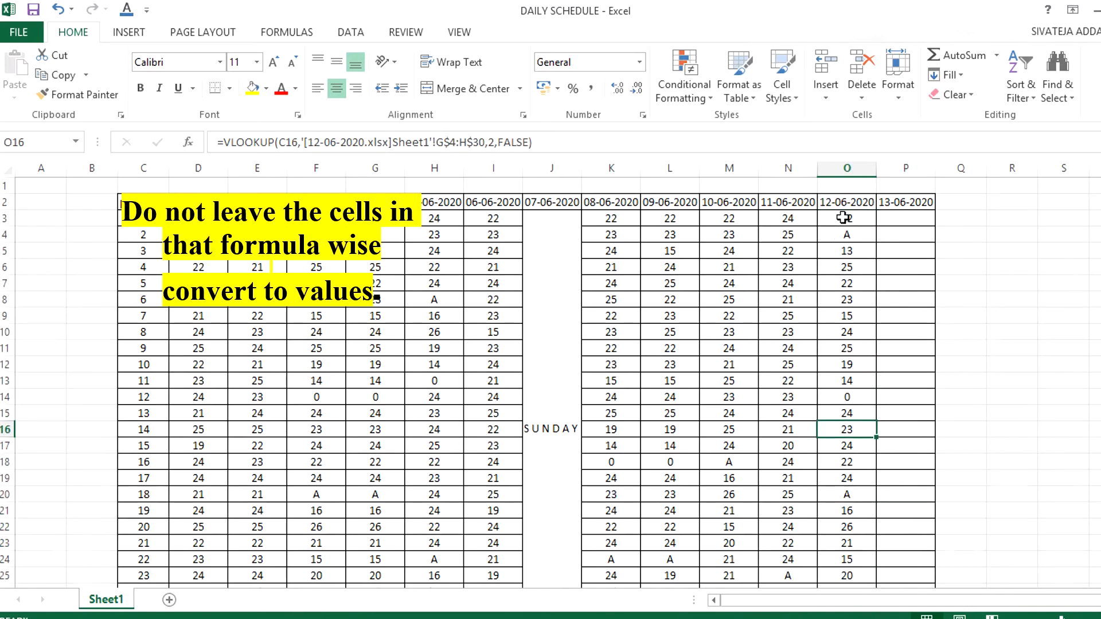
drag(842, 218, 843, 592)
Step: Compare the VLOOKUP formulas in cells O16 and O13 of the 12-06-2020 column, leaving both unedited
double_click(862, 429)
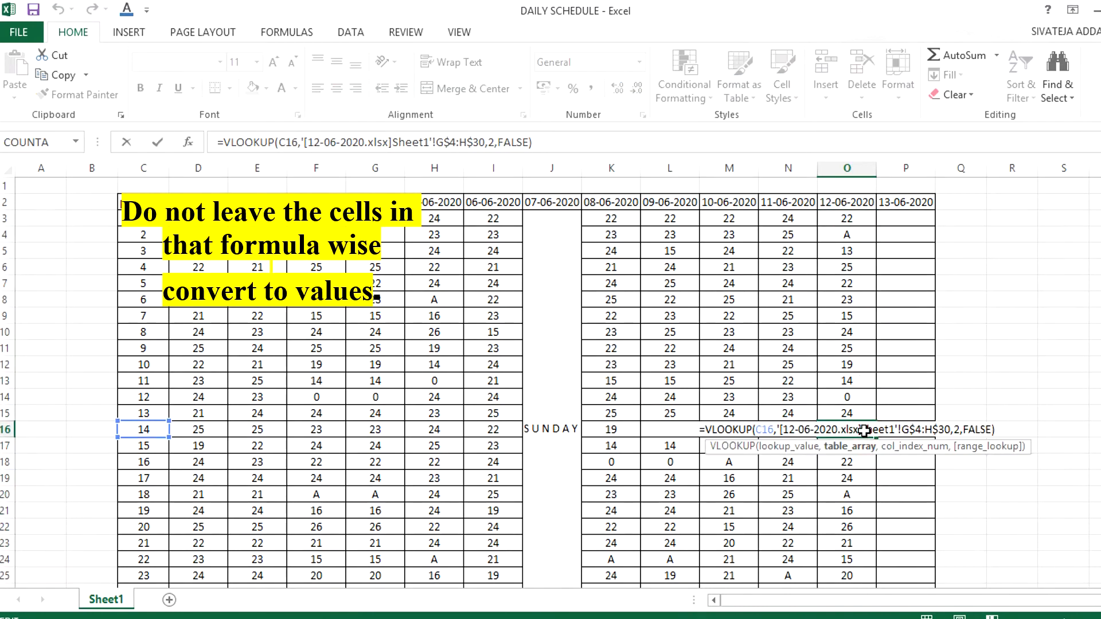
key(Escape)
scroll(863, 397, down, 1)
scroll(862, 397, up, 1)
double_click(864, 430)
key(Escape)
scroll(848, 344, down, 1)
scroll(840, 258, up, 1)
double_click(863, 381)
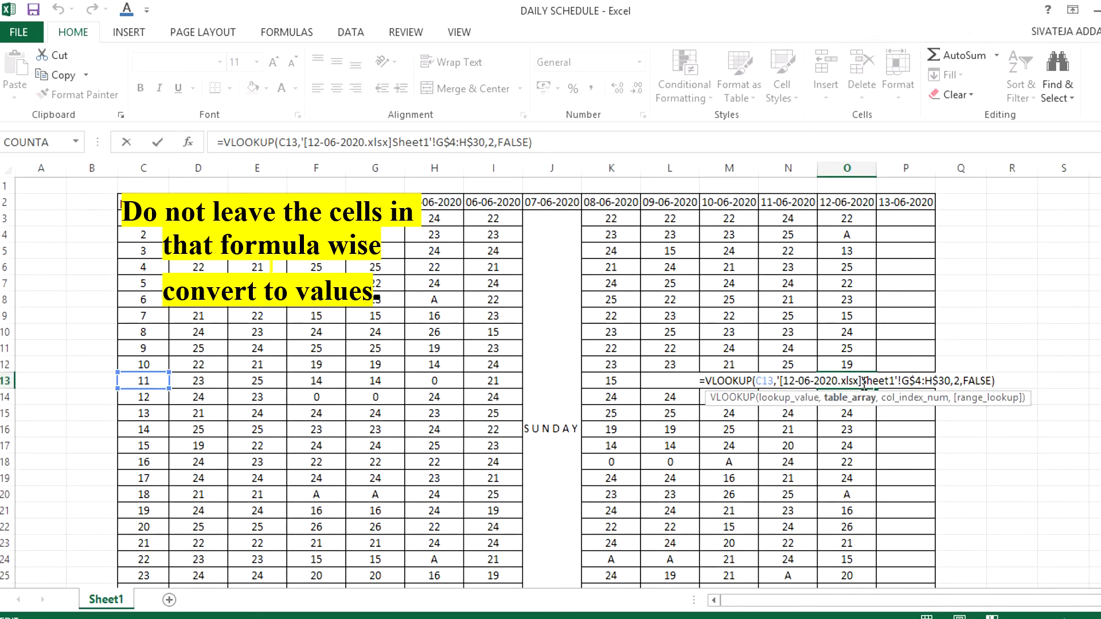
key(Escape)
double_click(864, 430)
key(Escape)
double_click(863, 380)
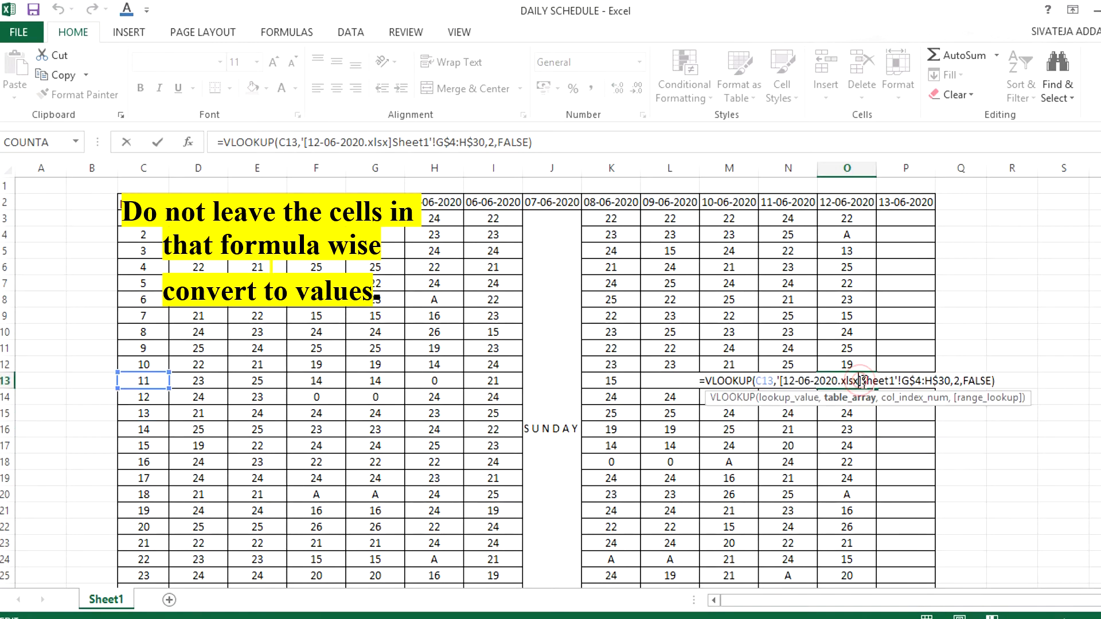
click(865, 430)
double_click(862, 381)
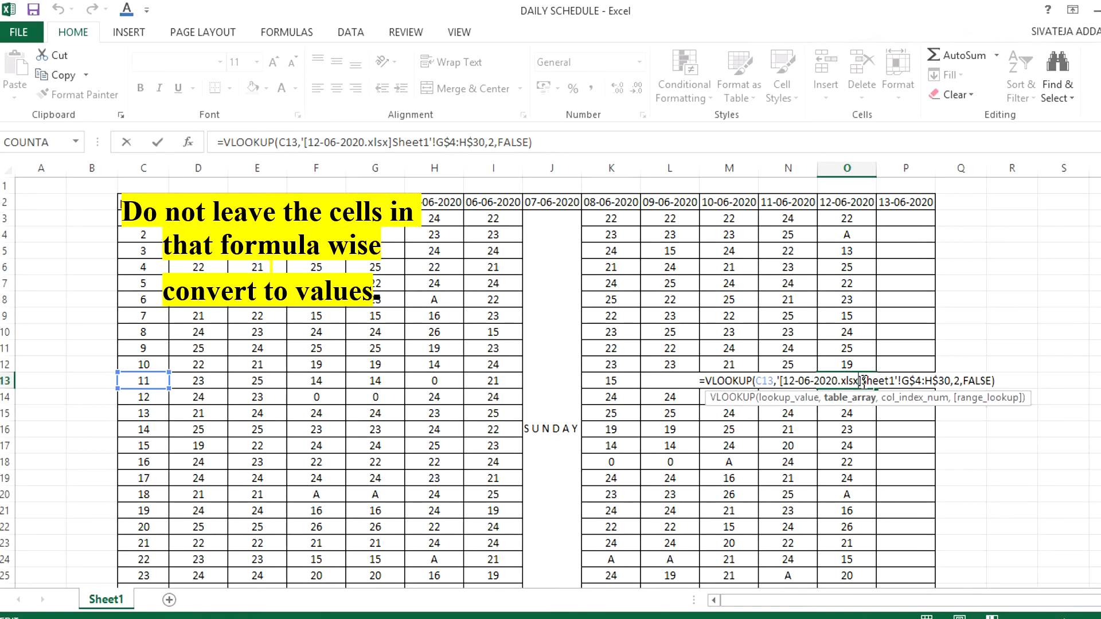
click(864, 429)
double_click(863, 430)
double_click(864, 382)
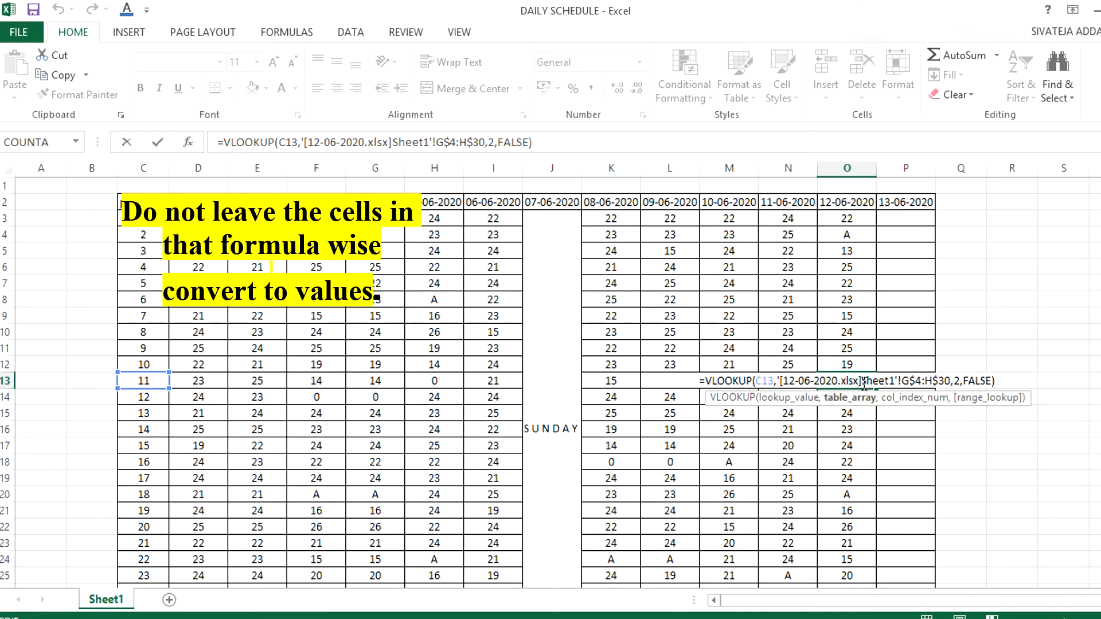
click(864, 430)
double_click(863, 381)
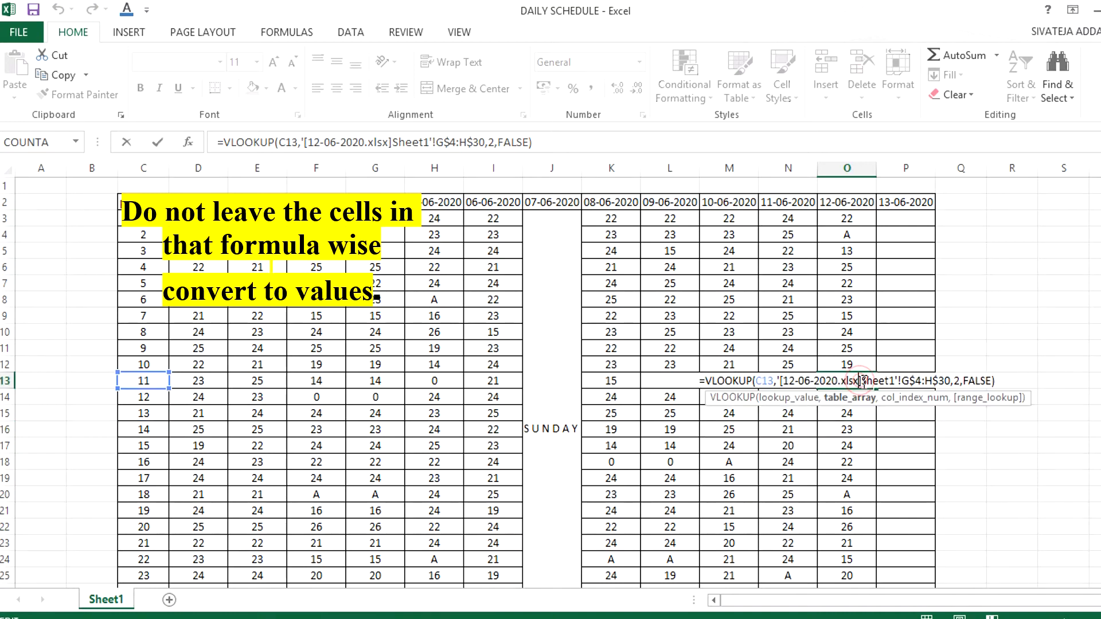
click(864, 430)
Step: Copy the 12-06-2020 marks in O3:O29 and paste them back from O3 as values only
drag(842, 234, 846, 524)
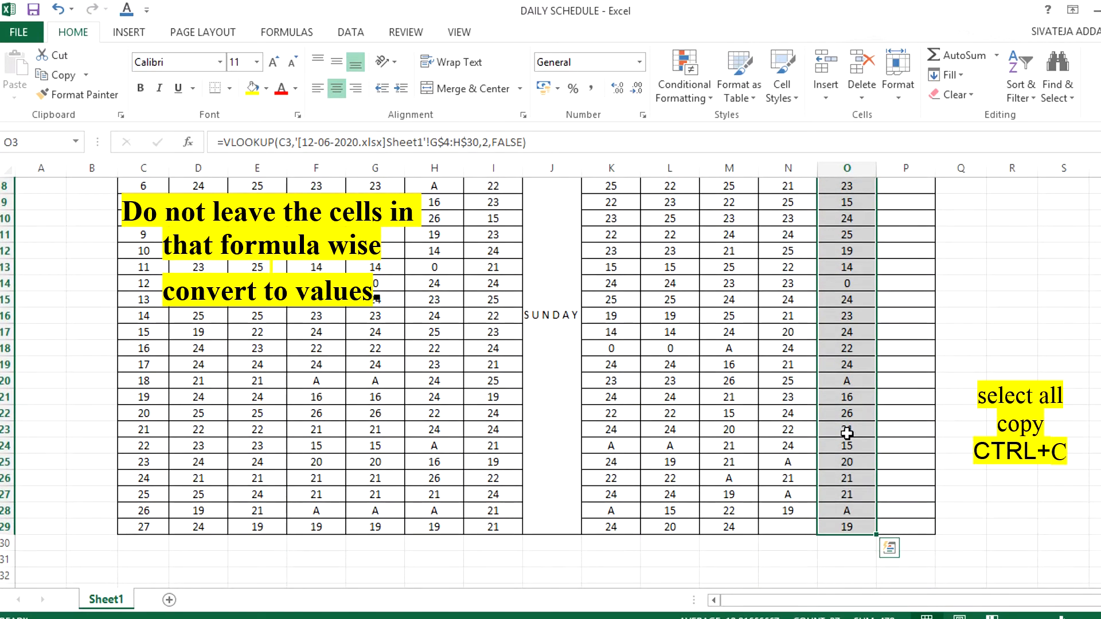
scroll(847, 433, up, 3)
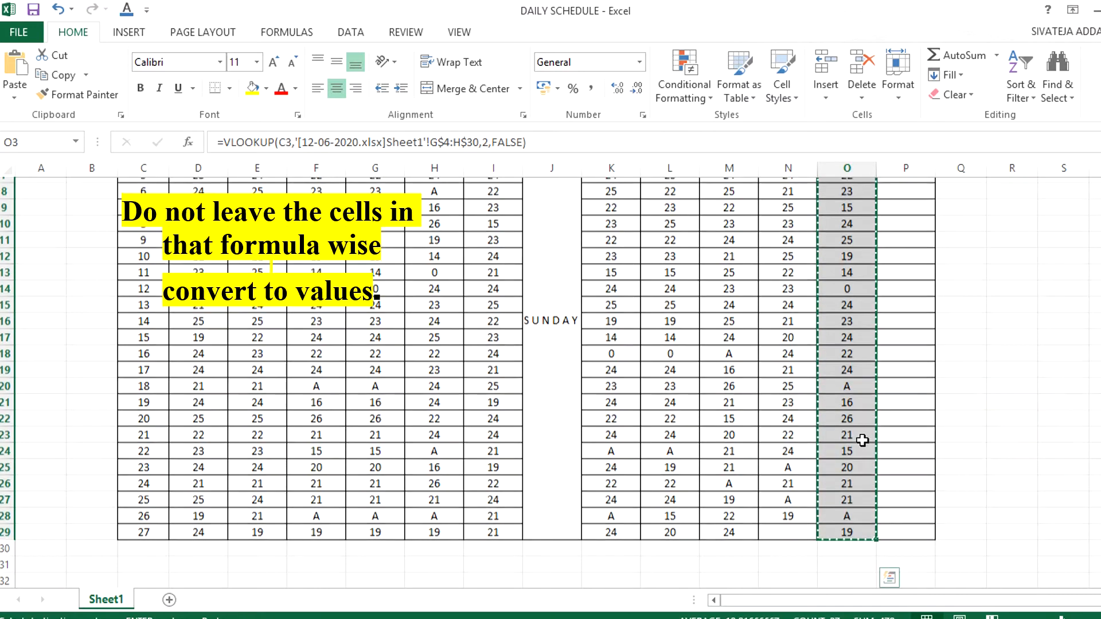
click(836, 218)
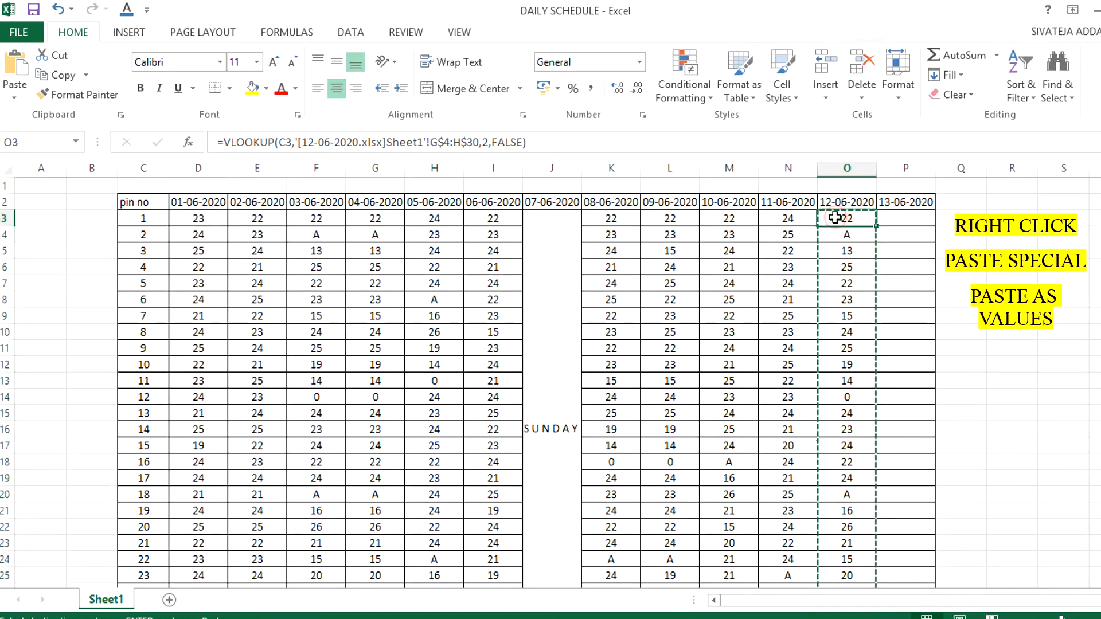
right_click(831, 218)
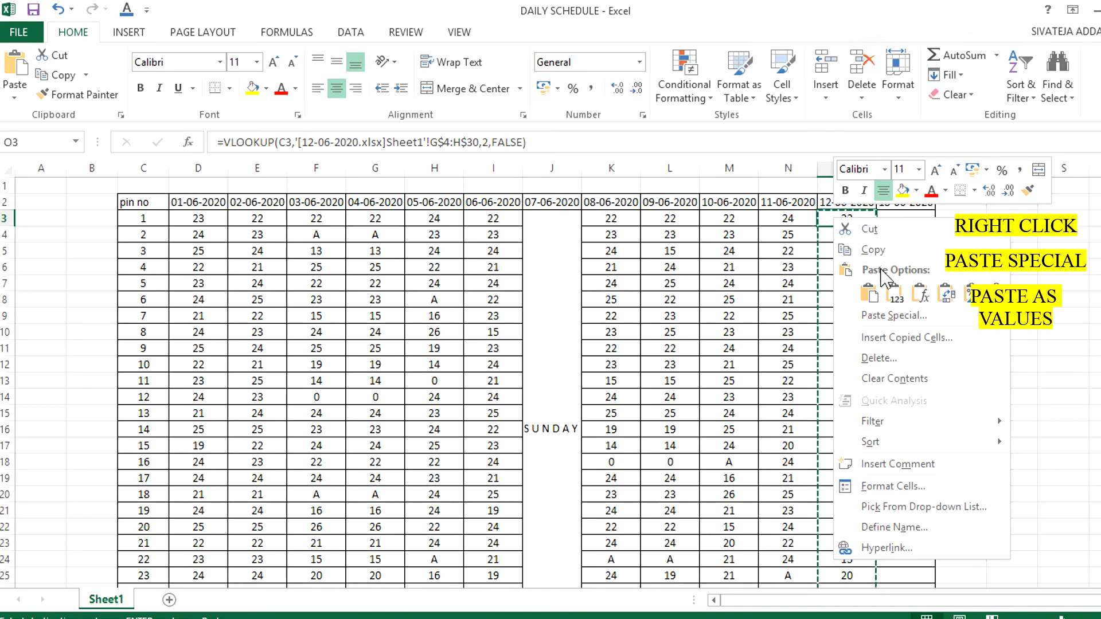
click(894, 294)
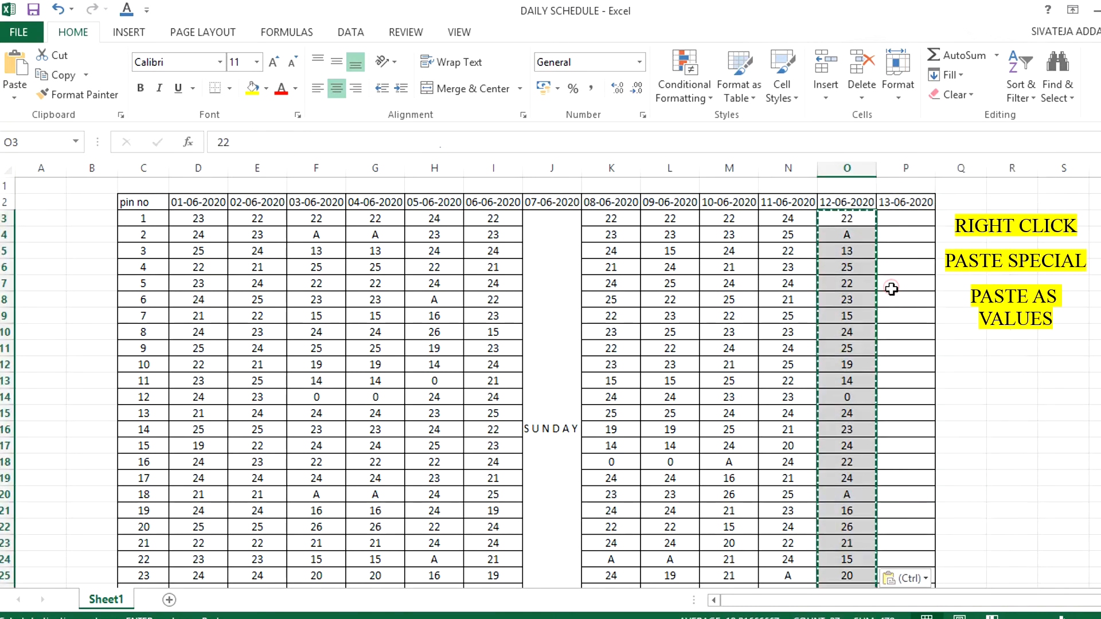
Step: Check the contents of cells O8, O10 and O12 in the 12-06-2020 column for remaining formulas, ending at O29
click(858, 336)
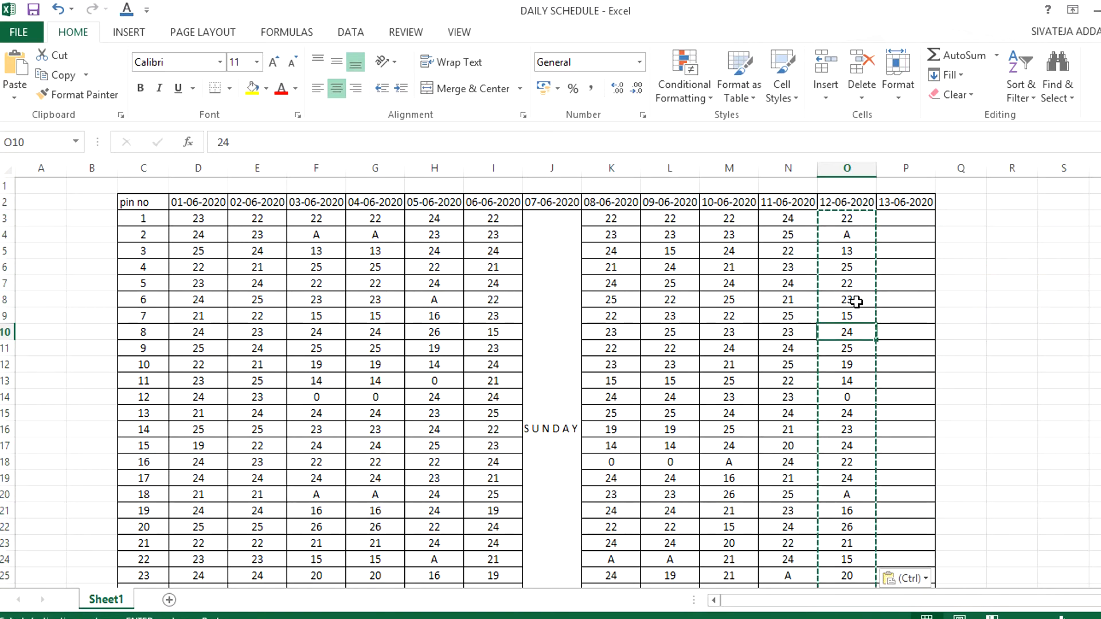
click(856, 301)
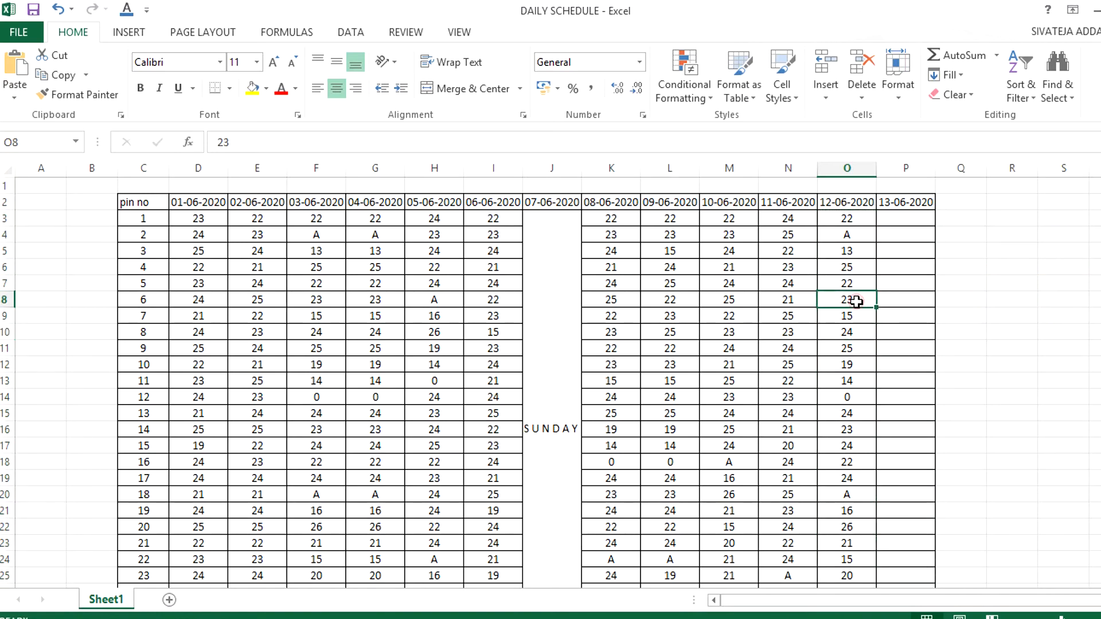
click(857, 335)
click(857, 365)
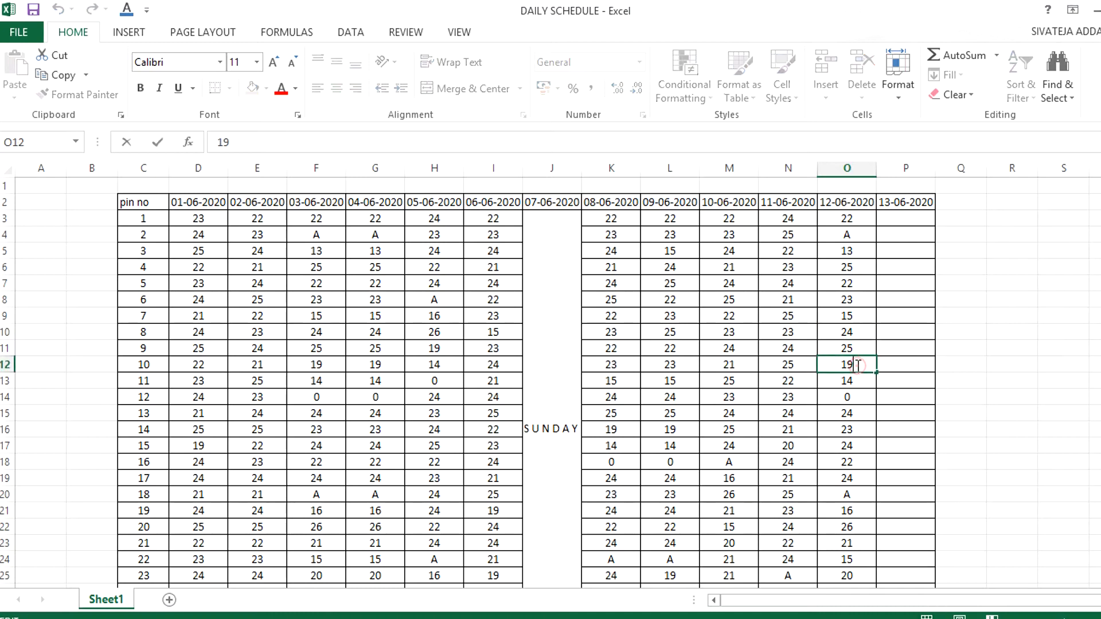
click(857, 400)
key(ctrl+Down)
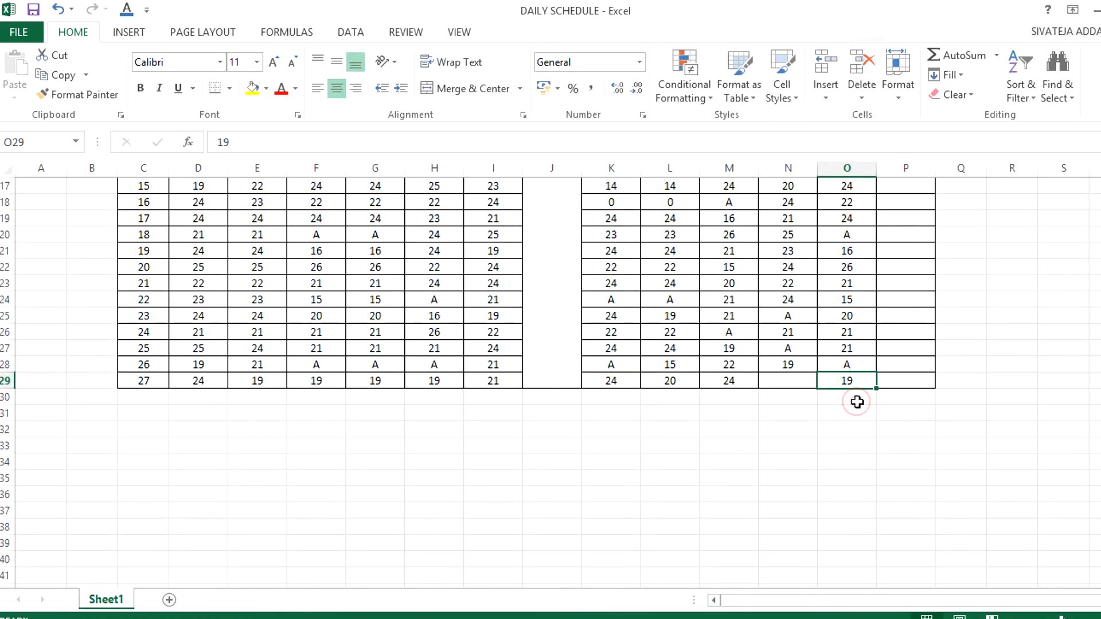
Step: Check the contents of cells O20, O22, O24, O26 and O27 in the 12-06-2020 column for remaining formulas
double_click(858, 333)
key(Escape)
click(852, 352)
double_click(852, 352)
key(Escape)
double_click(846, 269)
key(Escape)
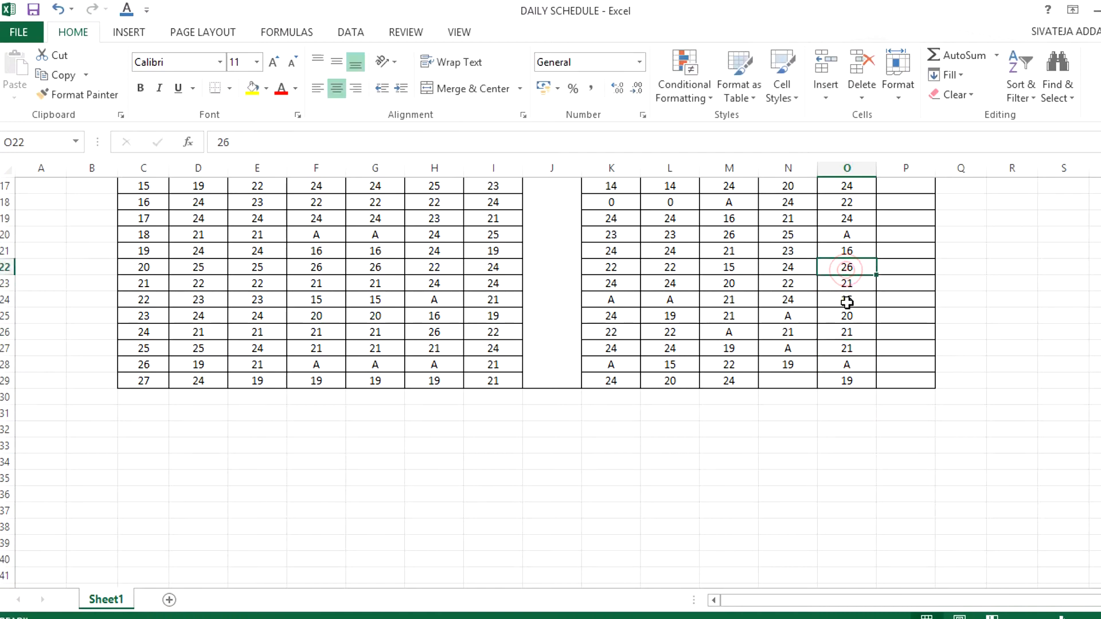
double_click(847, 303)
key(Escape)
double_click(860, 237)
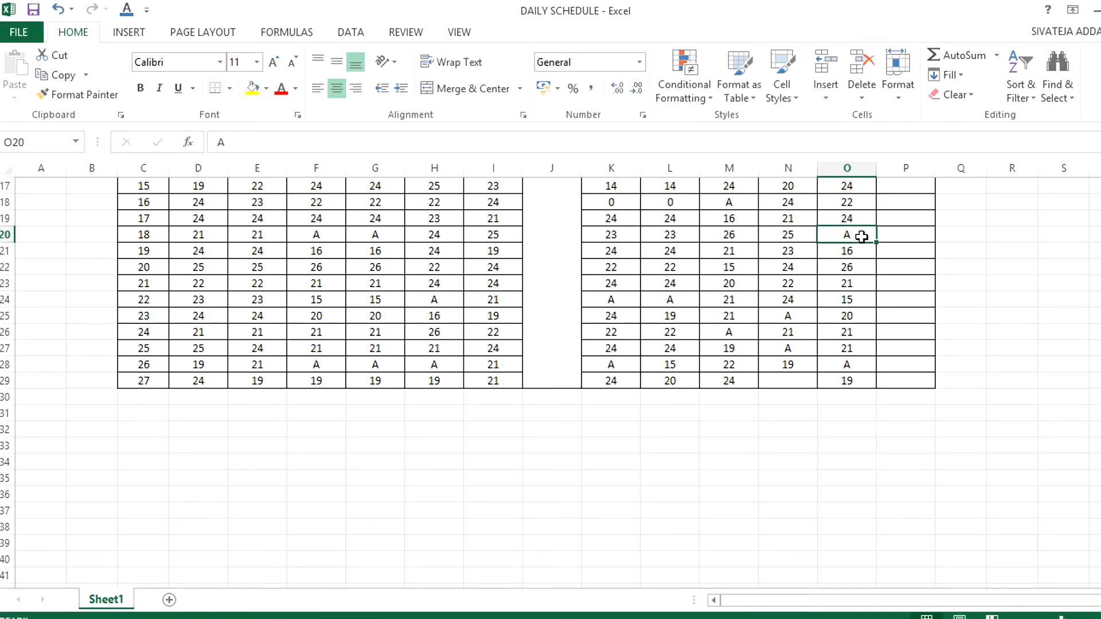
key(Escape)
click(854, 270)
key(ctrl+Down)
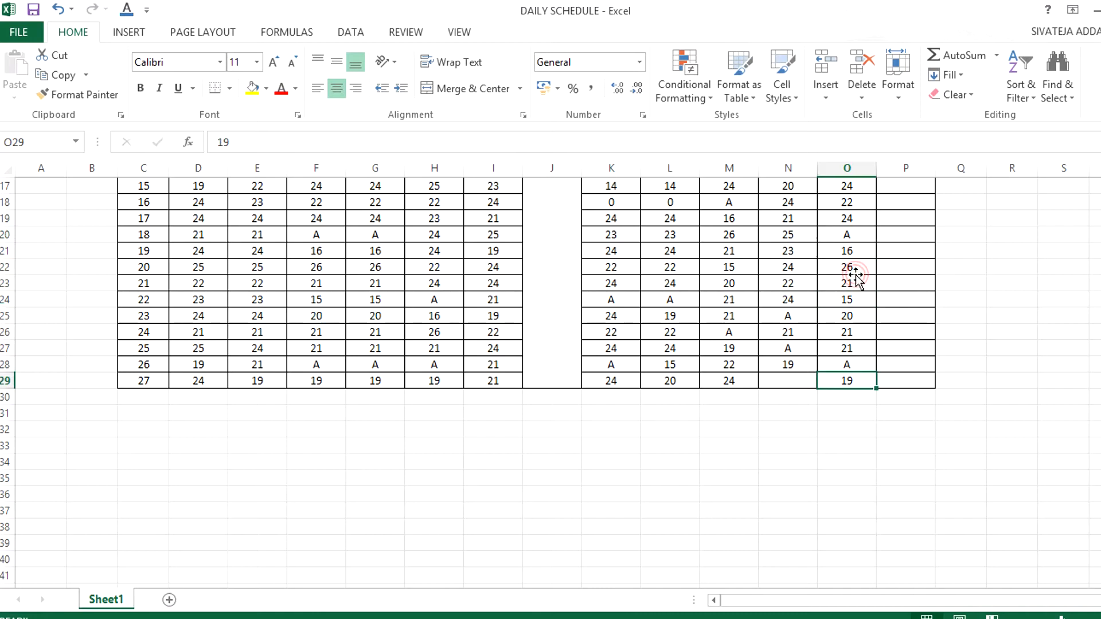
click(854, 268)
click(975, 351)
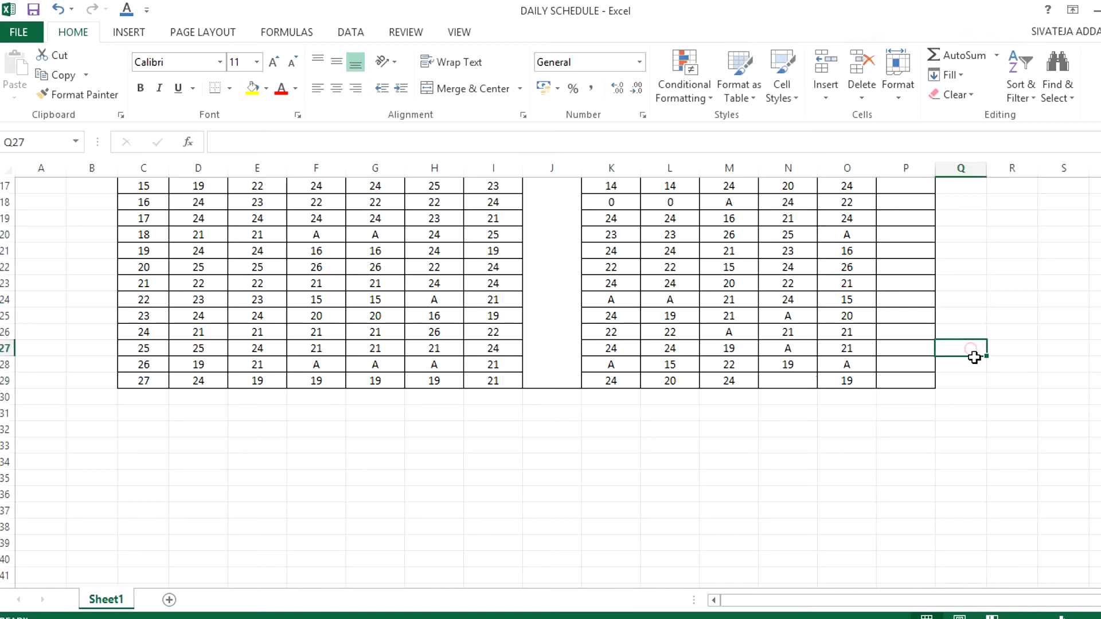
scroll(974, 357, up, 5)
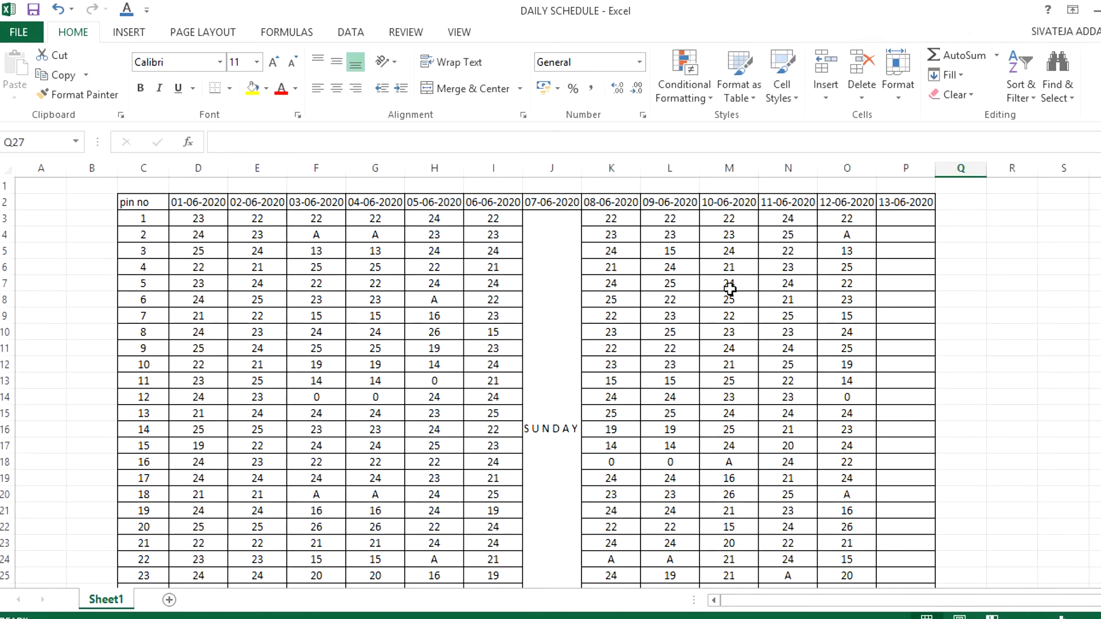
click(1013, 281)
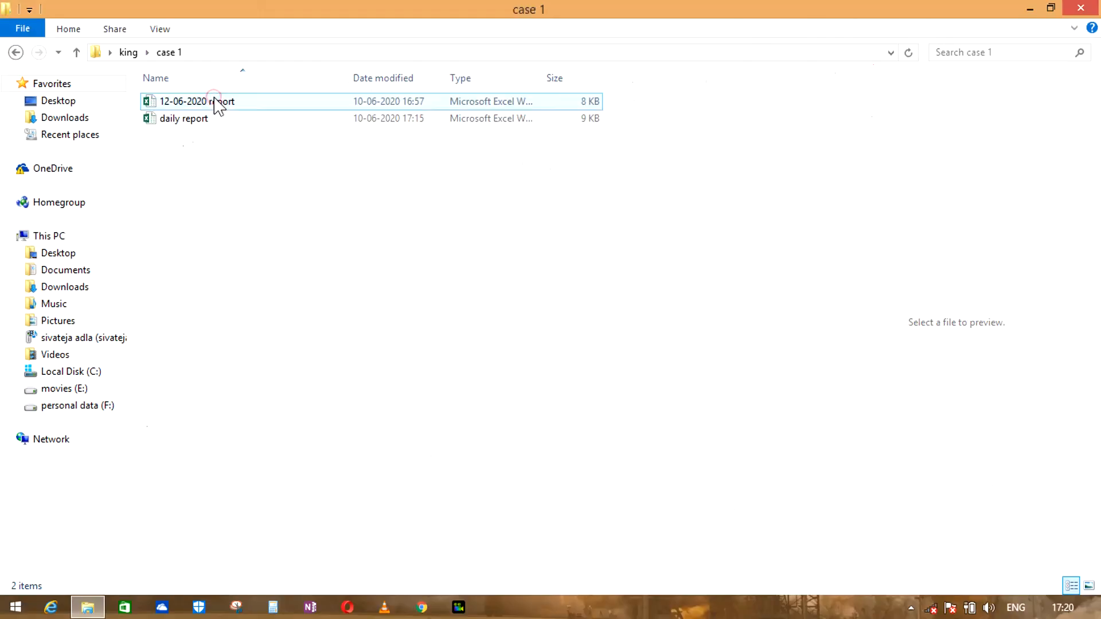
Step: Open the daily report workbook from the case 1 folder, view its empty 12-06-2020 cells M5:M9, and open the 12-06-2020 report workbook
double_click(221, 118)
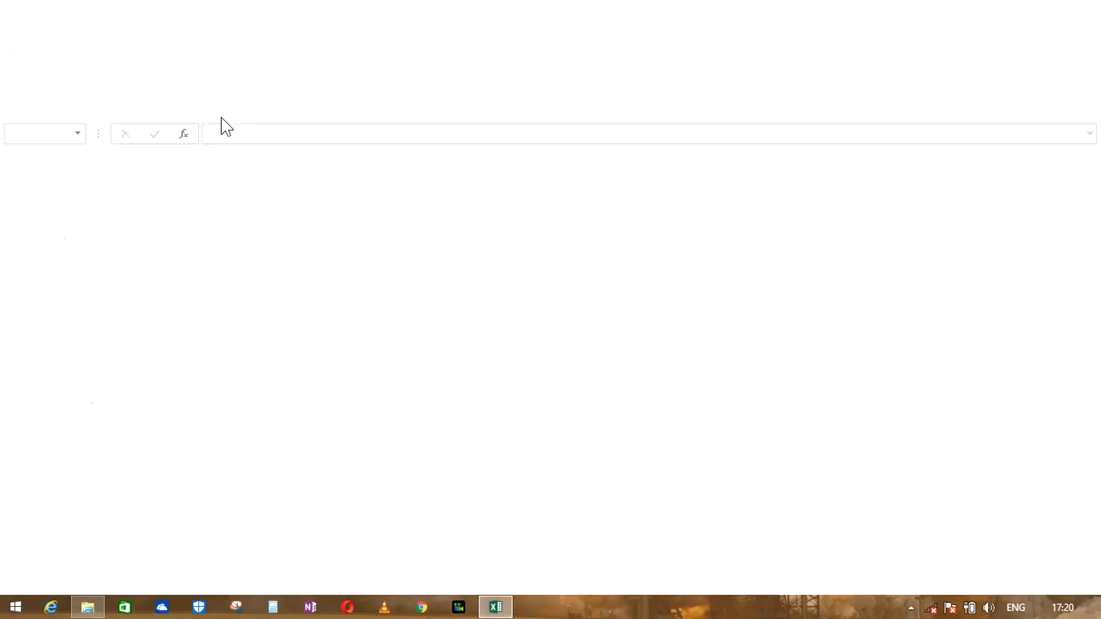
drag(759, 241, 758, 308)
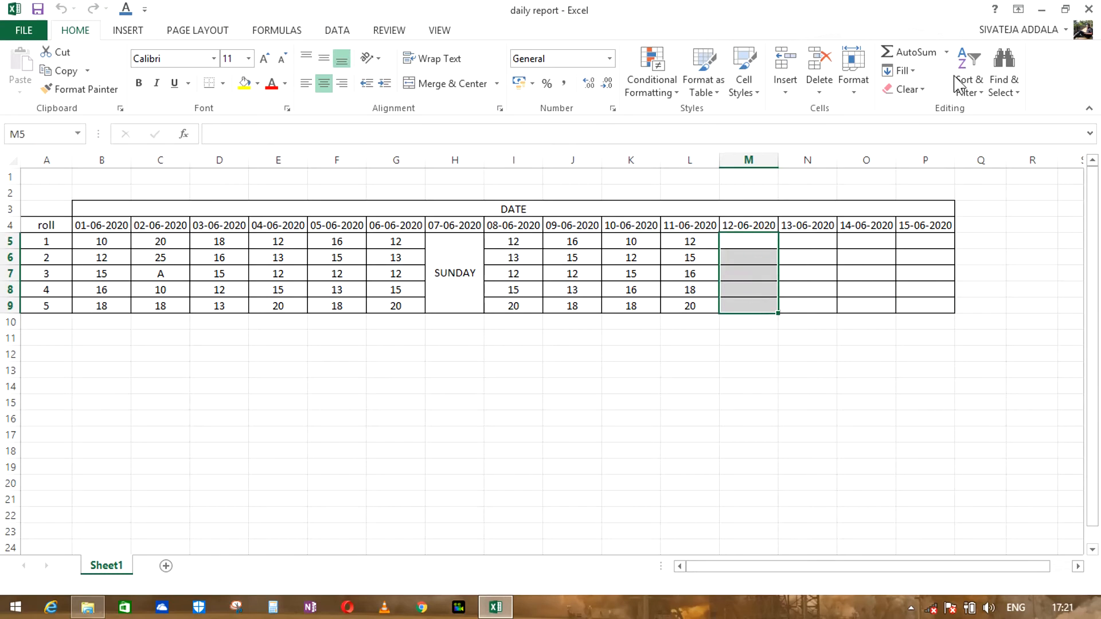
click(1041, 10)
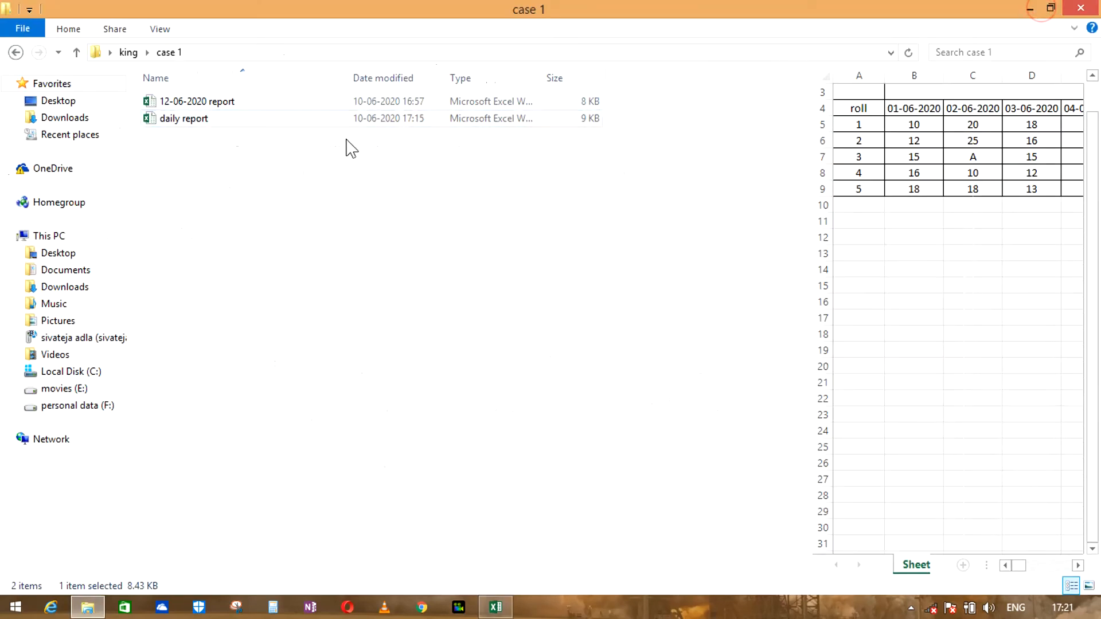
double_click(346, 103)
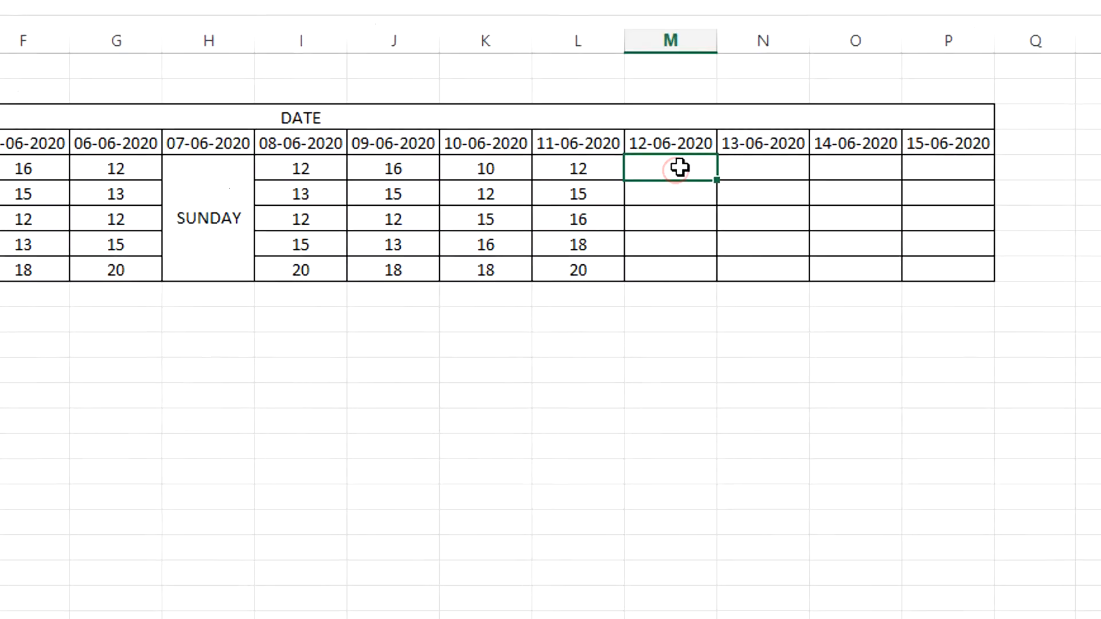
Step: Start a VLOOKUP formula in cell M5 of the daily report with roll number cell A5 as the lookup value
text(=VLOOKUP)
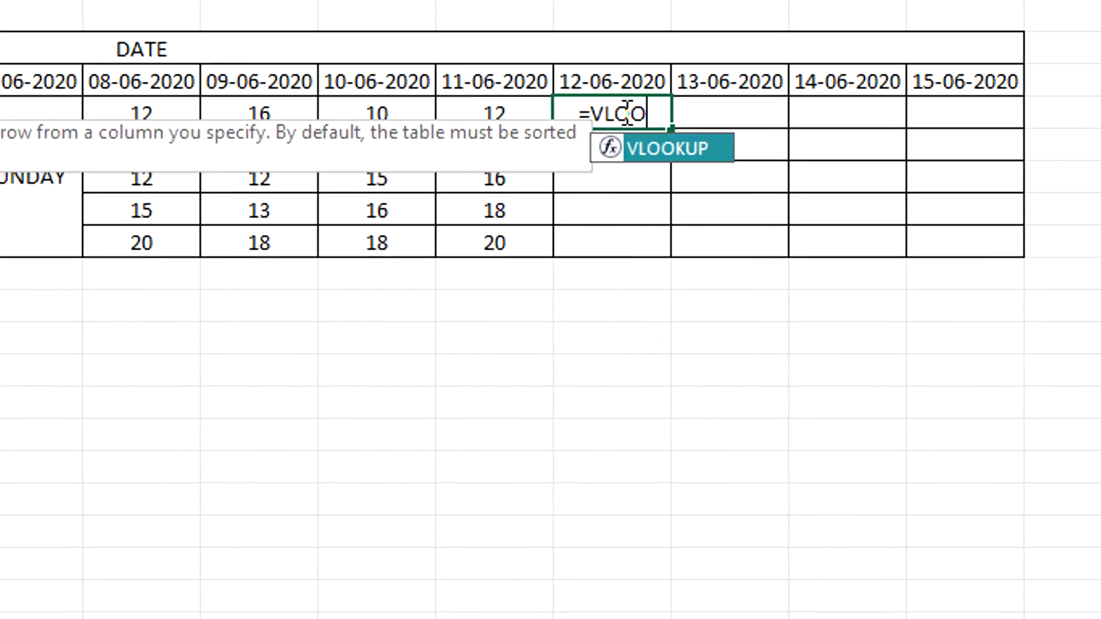
text(()
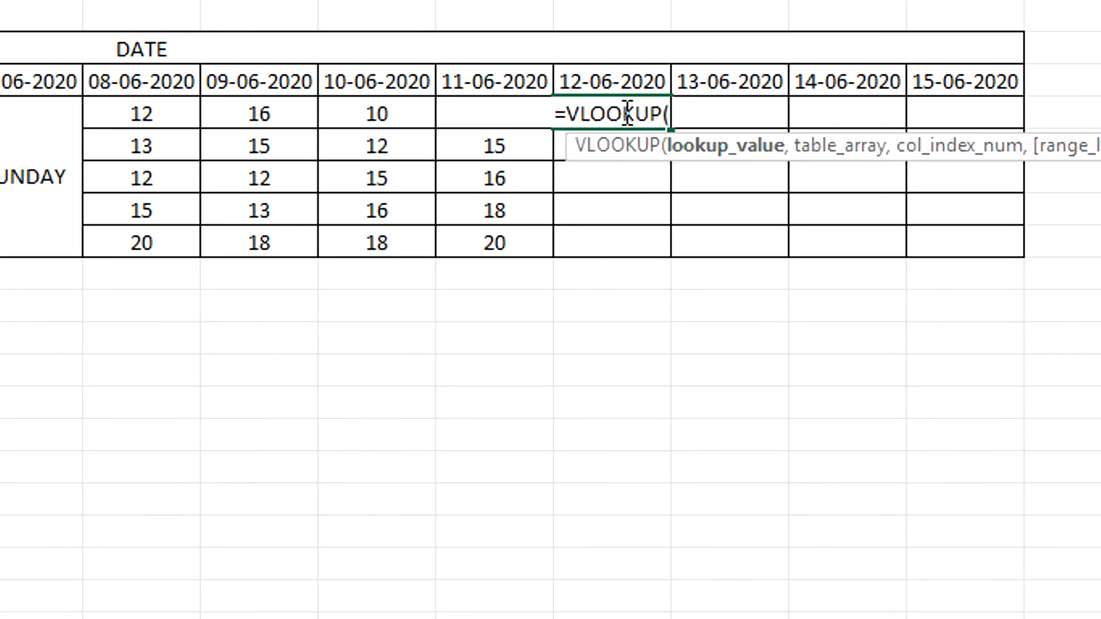
click(53, 128)
text(,)
Step: Complete the VLOOKUP with A$3:B$7 on Sheet1 of the 12-06-2020 report as table array, column index 2 and FALSE for exact match
click(540, 618)
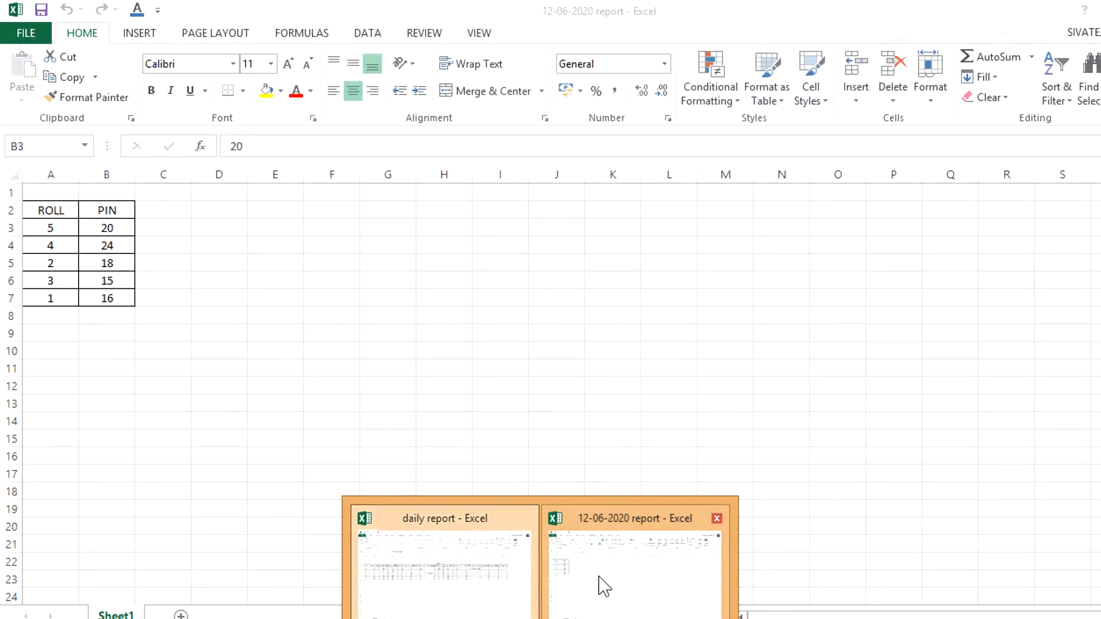
click(603, 585)
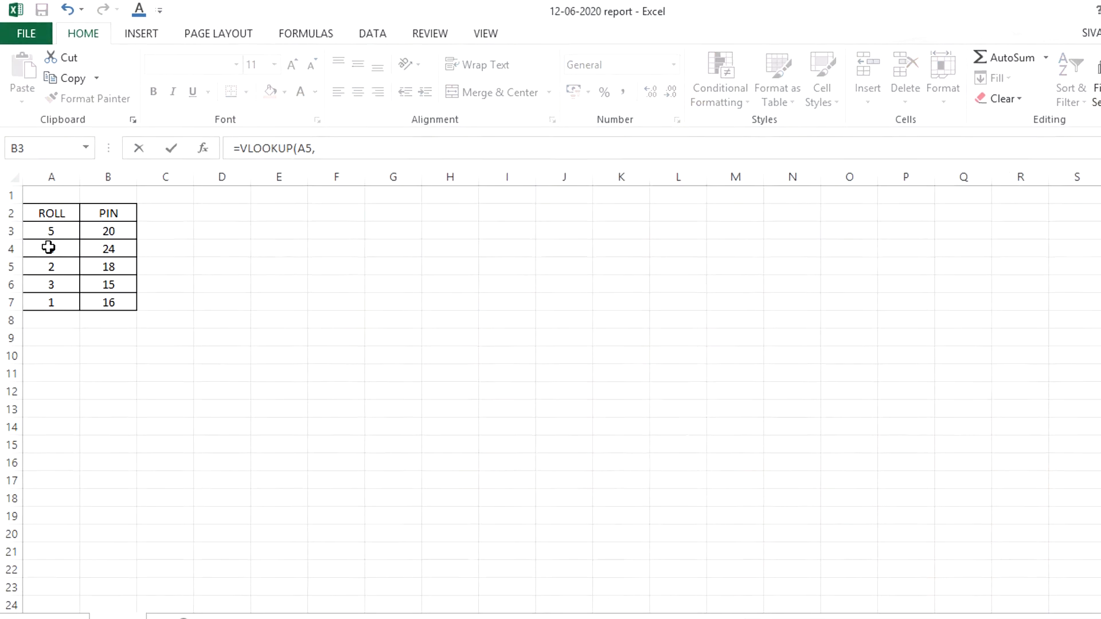
click(51, 227)
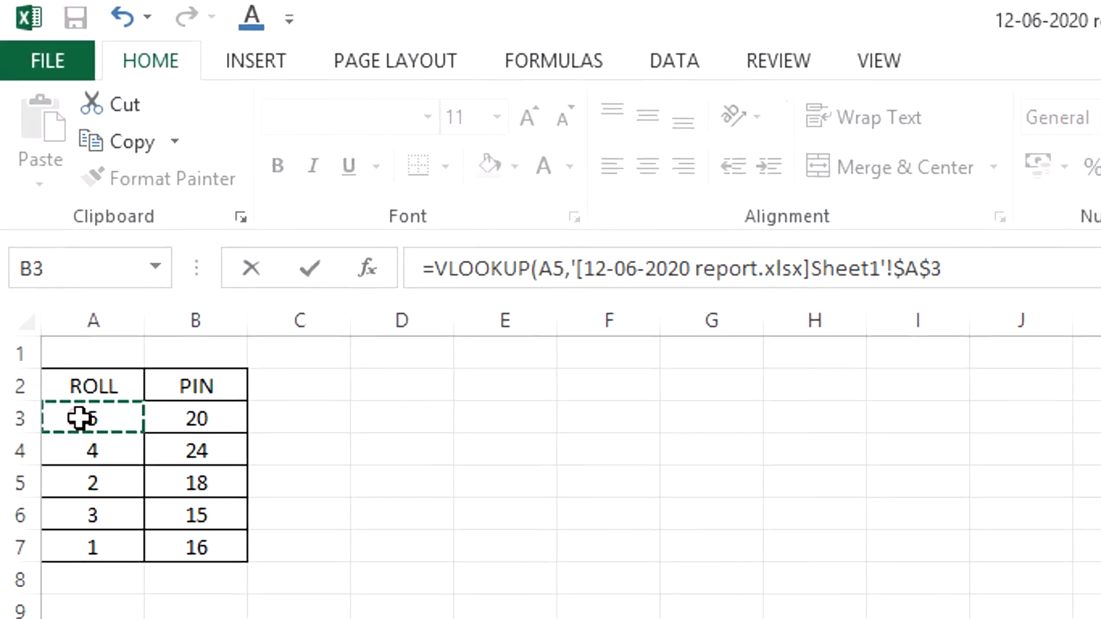
drag(80, 419, 212, 548)
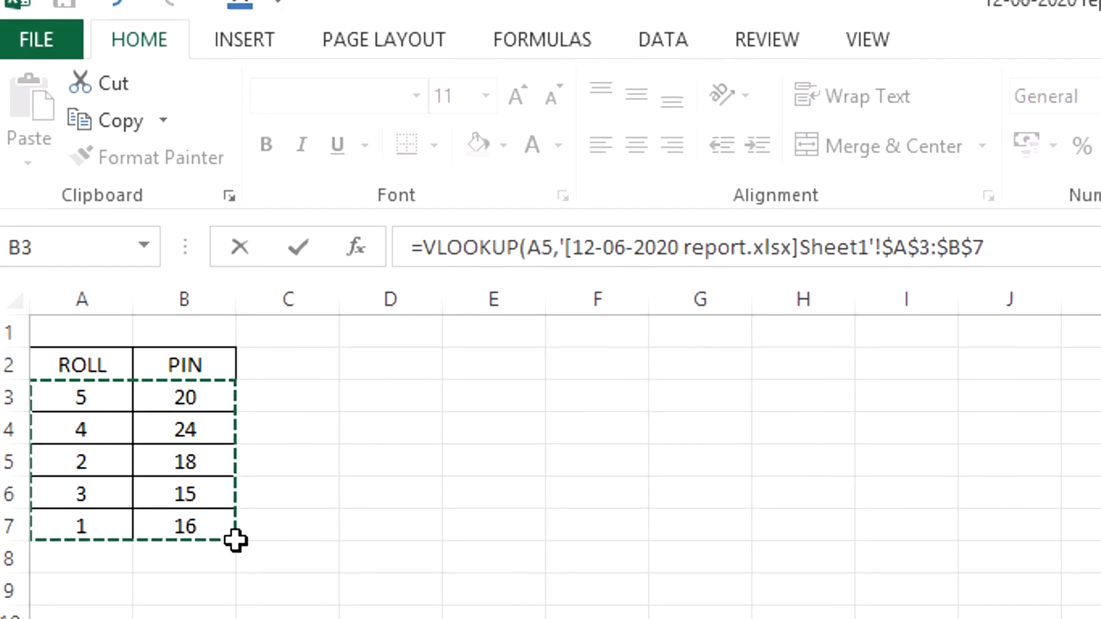
key(F4)
text(,)
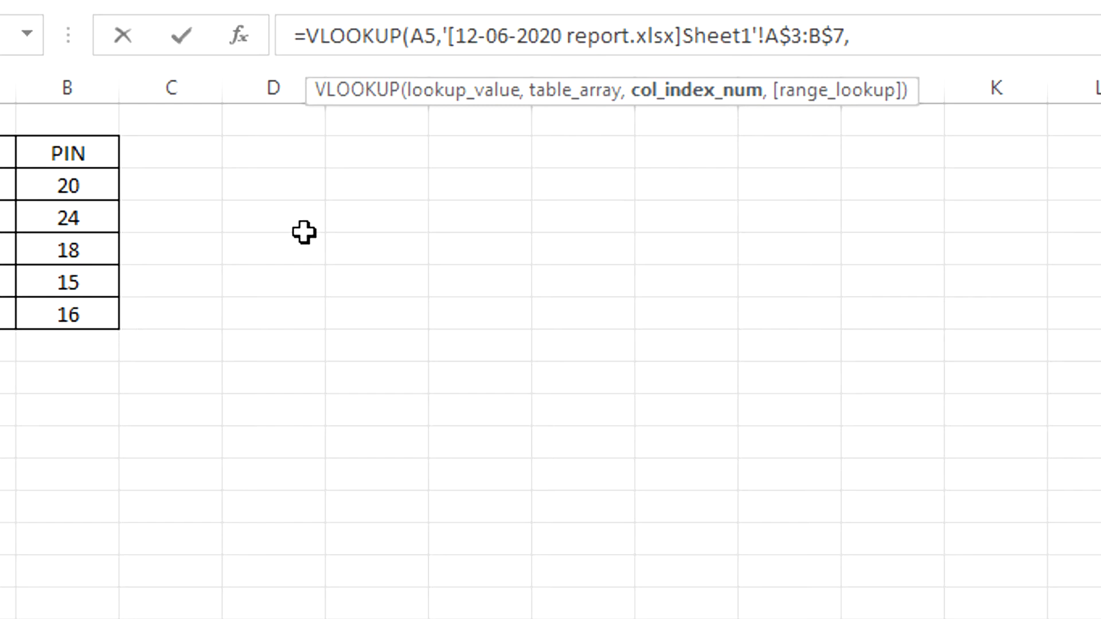
text(2,FALSE)
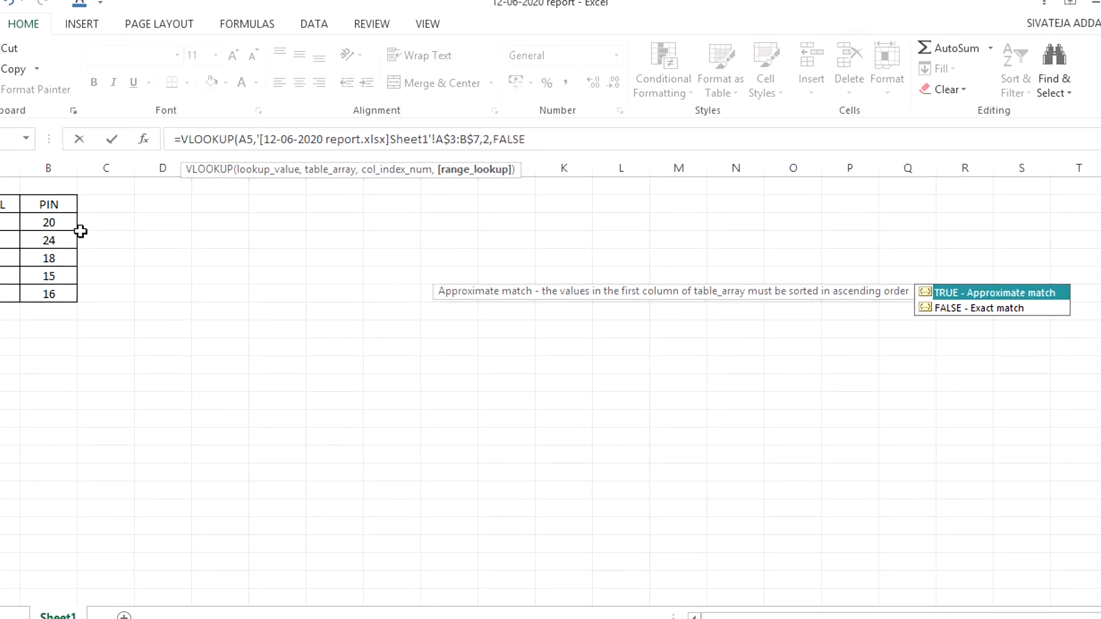
key(Return)
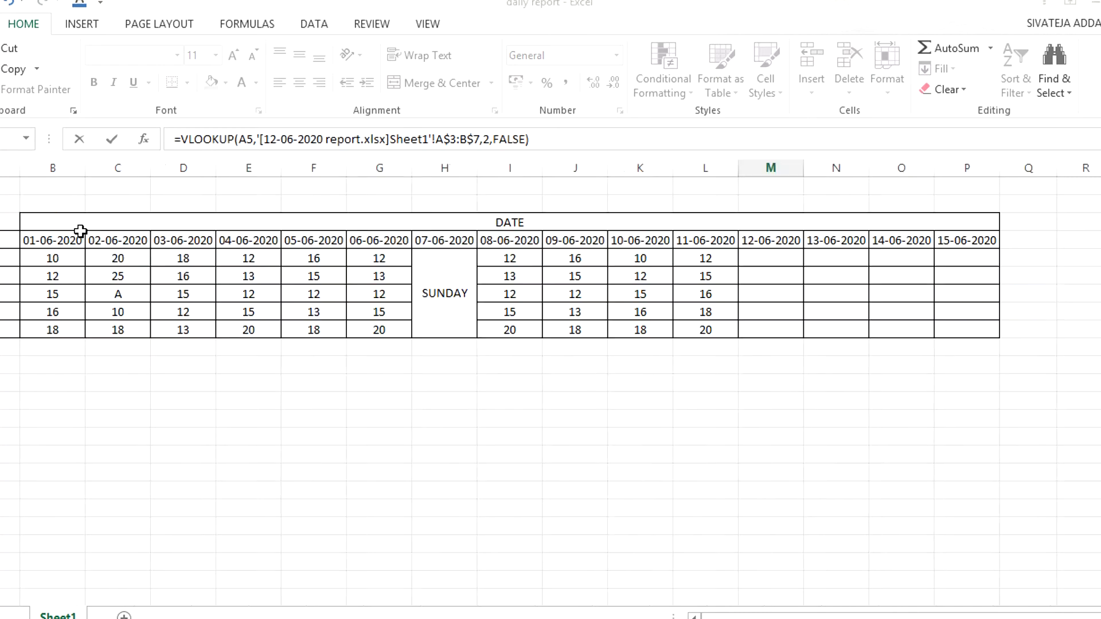
Step: Fill the VLOOKUP formula from cell M5 down the daily report's 12-06-2020 column to M9
click(765, 258)
drag(801, 265, 798, 336)
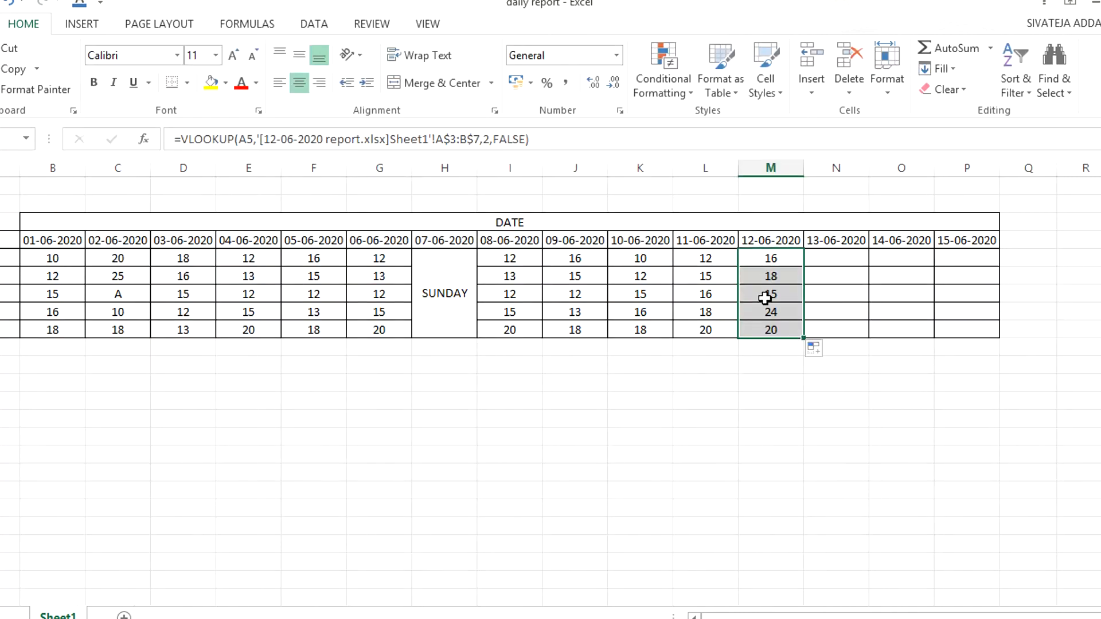
Step: Set the mark in cell B5 of the 12-06-2020 report workbook to 16
click(490, 618)
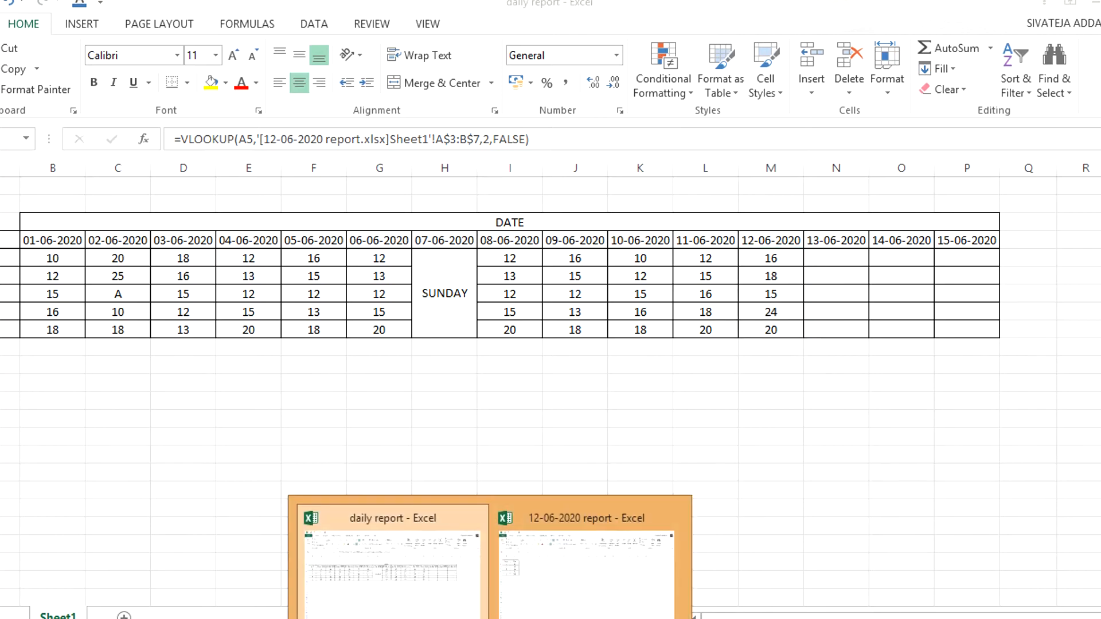
click(545, 569)
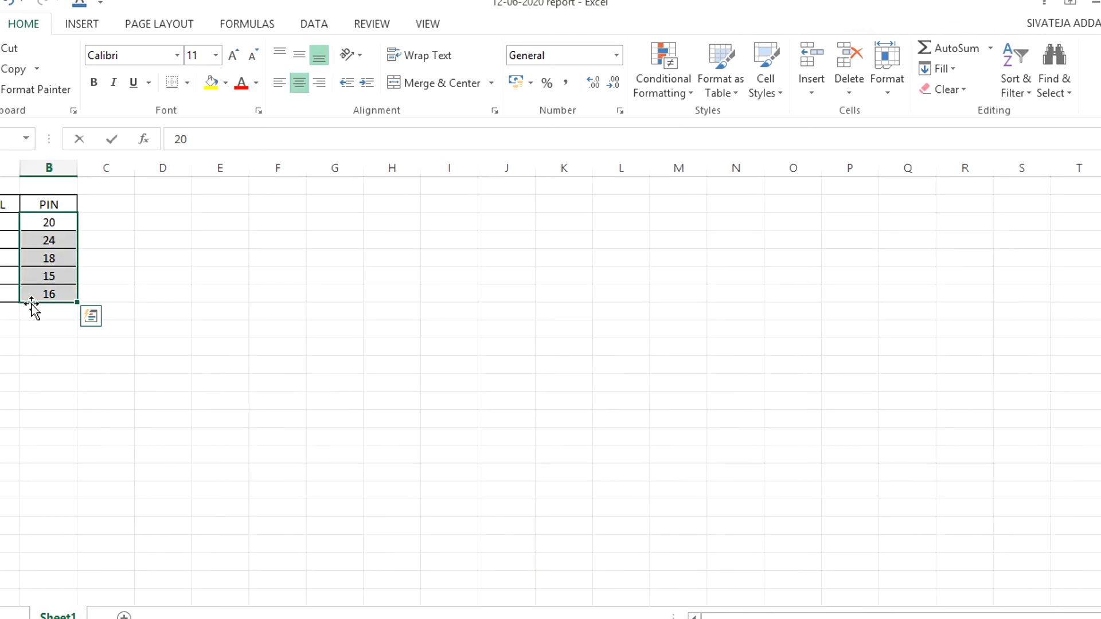
click(47, 295)
click(50, 258)
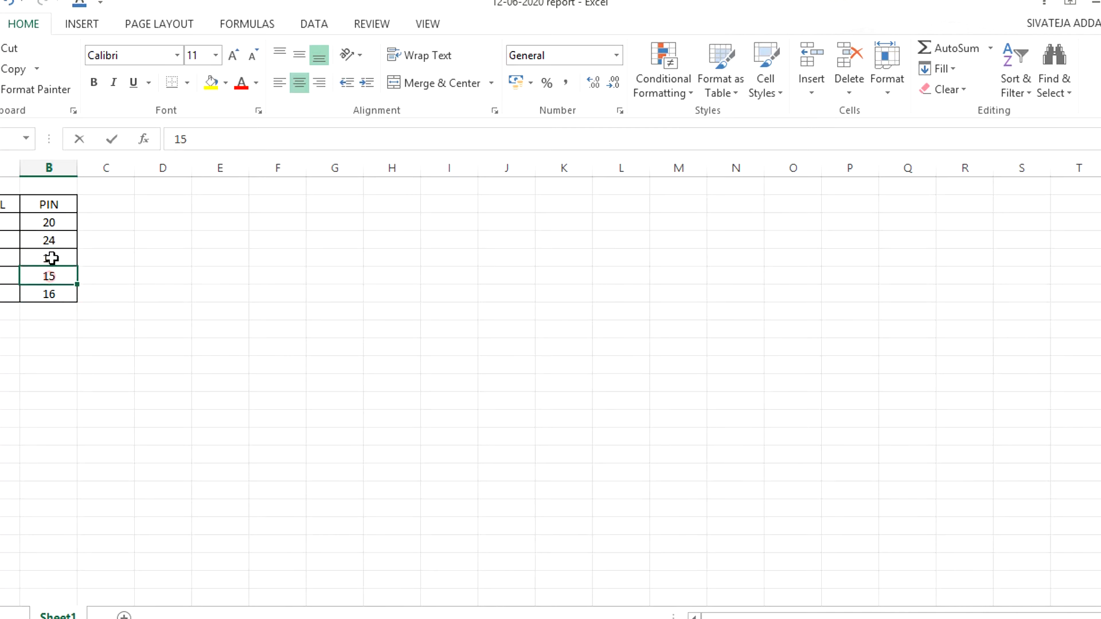
key(alt+Tab)
mouse_move(587, 613)
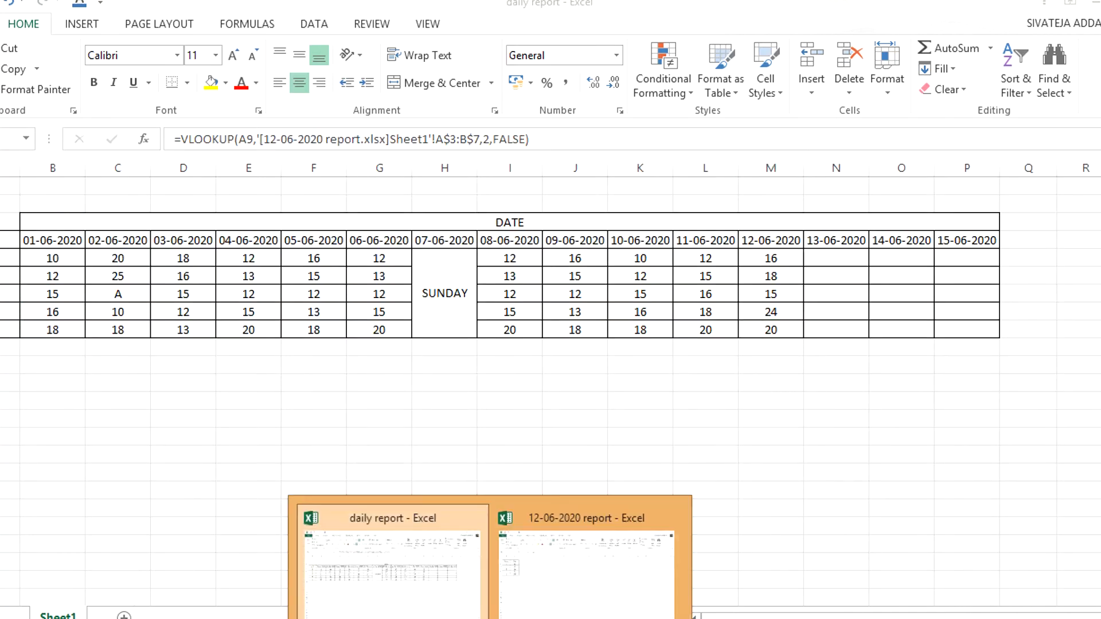
click(582, 574)
click(48, 257)
text(1)
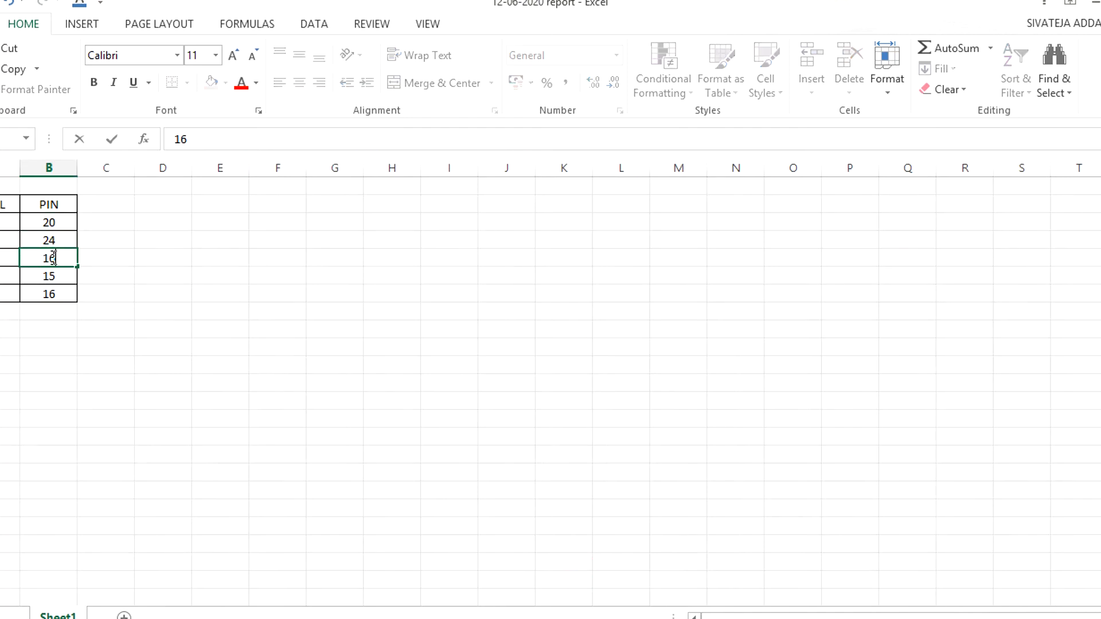
text(6)
key(Return)
Step: Return to the daily report workbook and enter 18 in cell M6 of the 12-06-2020 column
mouse_move(587, 613)
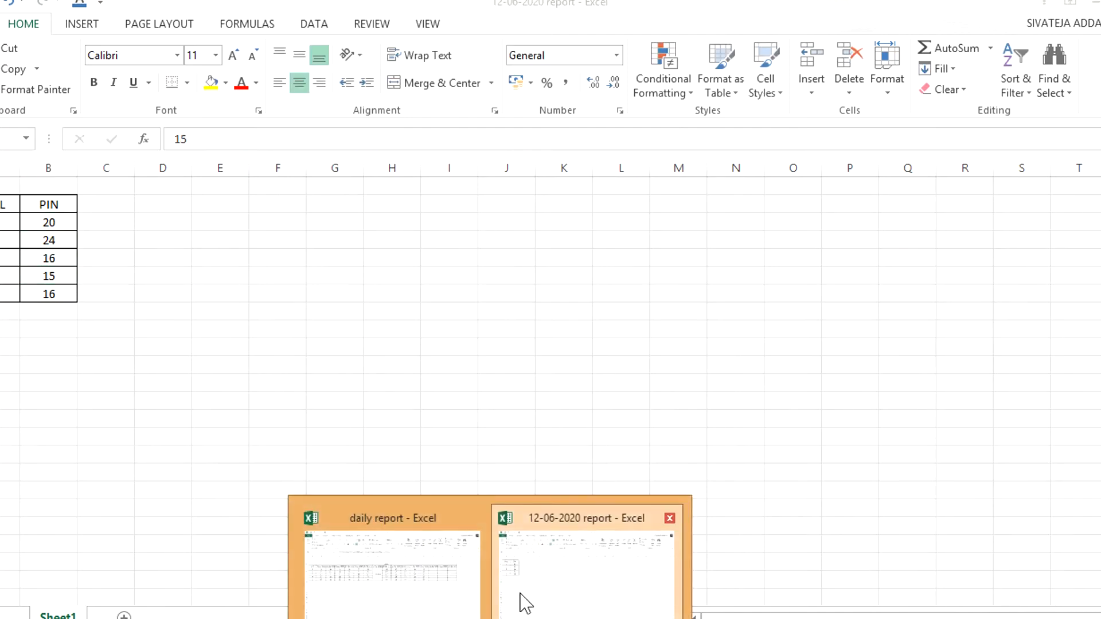
click(420, 557)
click(764, 277)
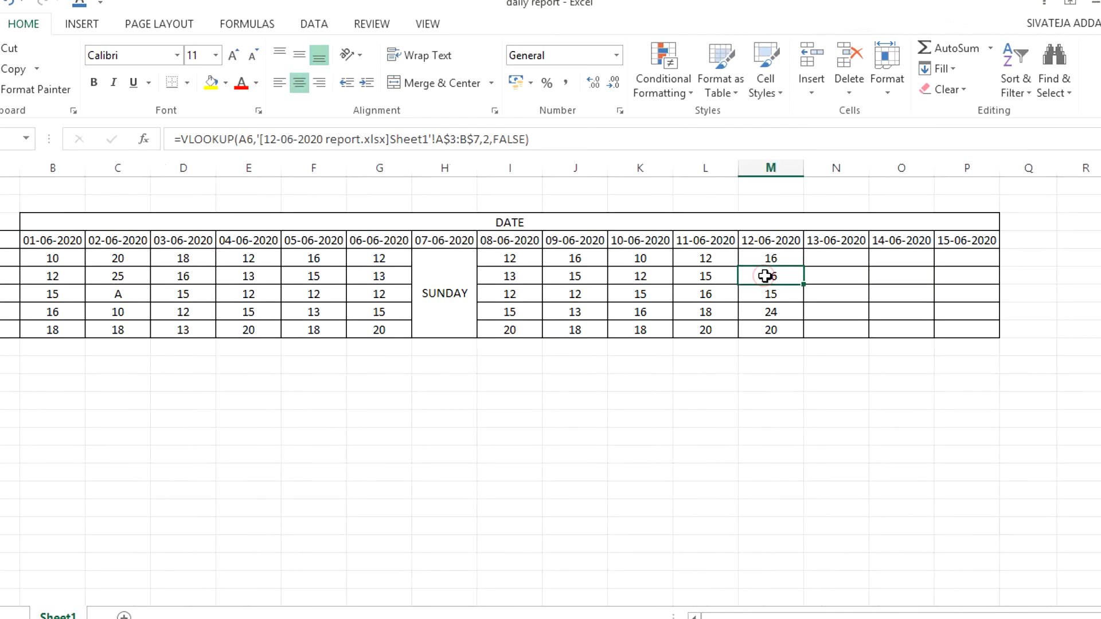
text(16 15 24 20)
click(777, 277)
text(18)
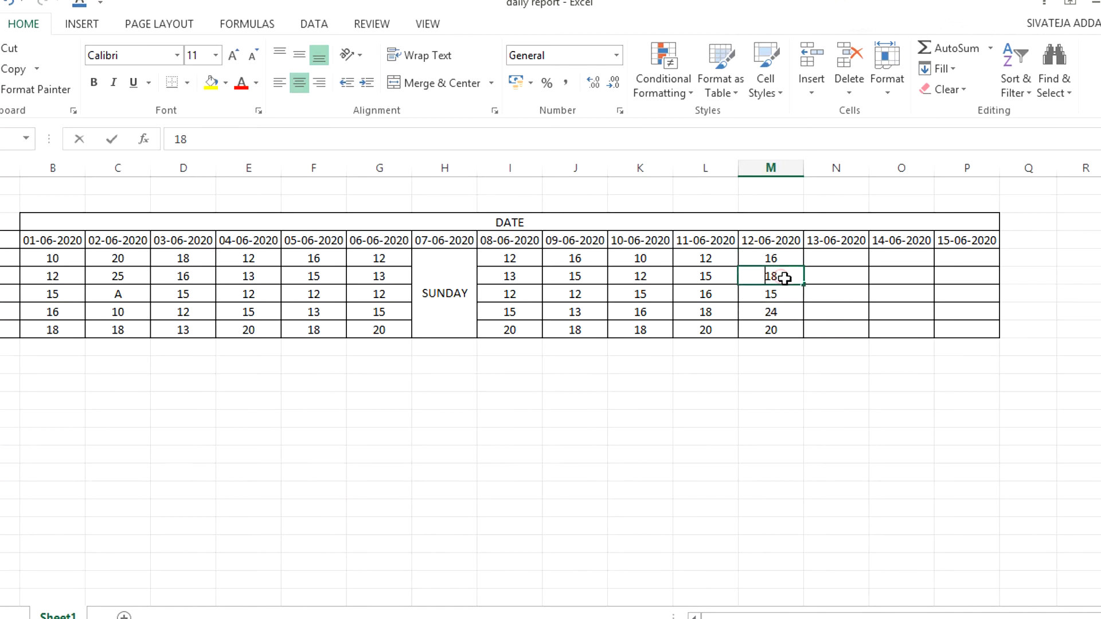
click(794, 305)
click(787, 292)
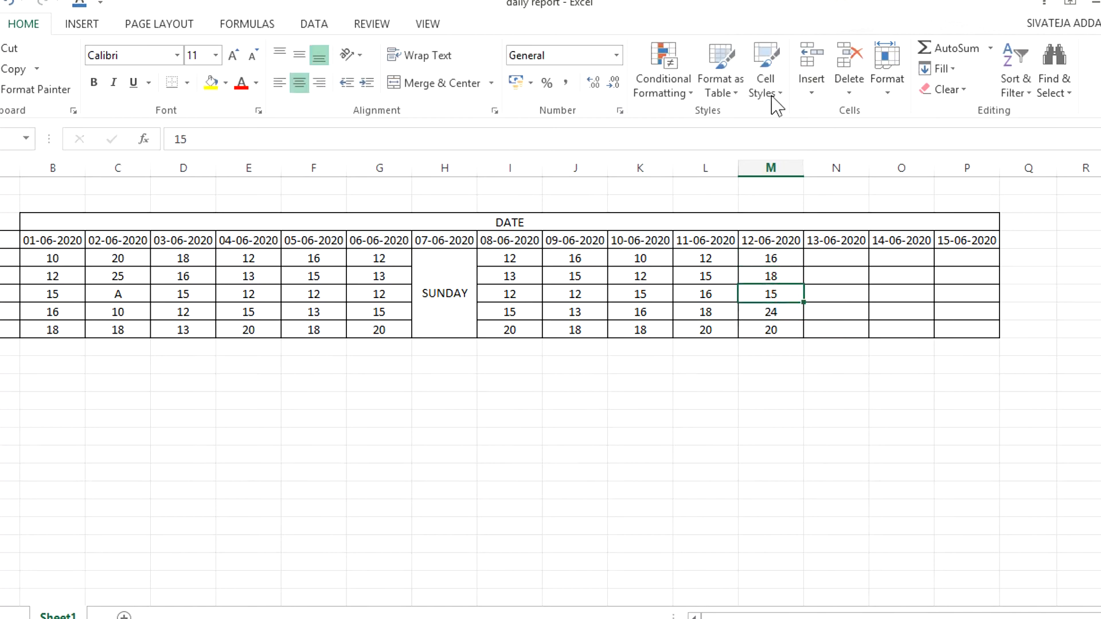
Step: Check the source mark in cell B5 of the 12-06-2020 report workbook
click(490, 618)
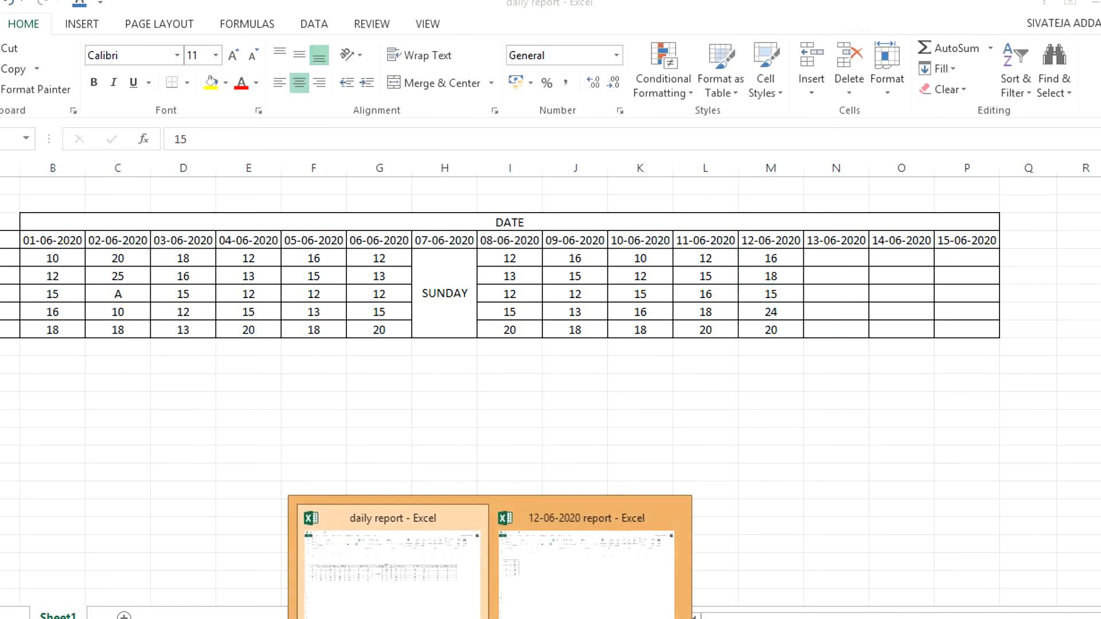
click(585, 561)
click(61, 258)
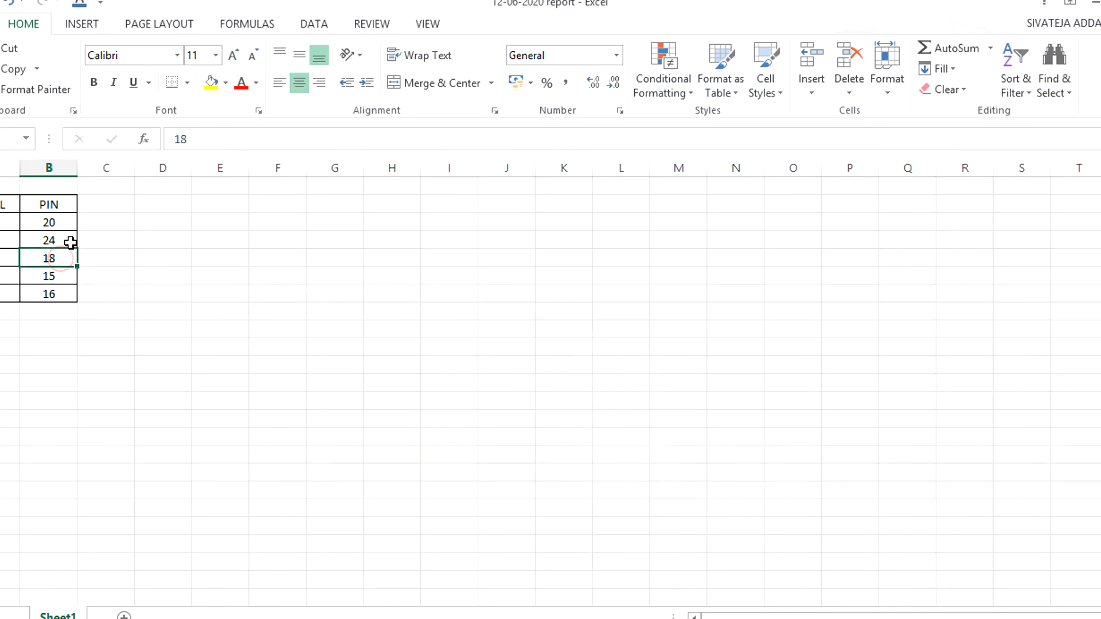
Step: Replace the VLOOKUP formulas in M5:M9 of the daily report with their values, and check cells M6 and M7
key(alt+Tab)
drag(771, 259, 782, 327)
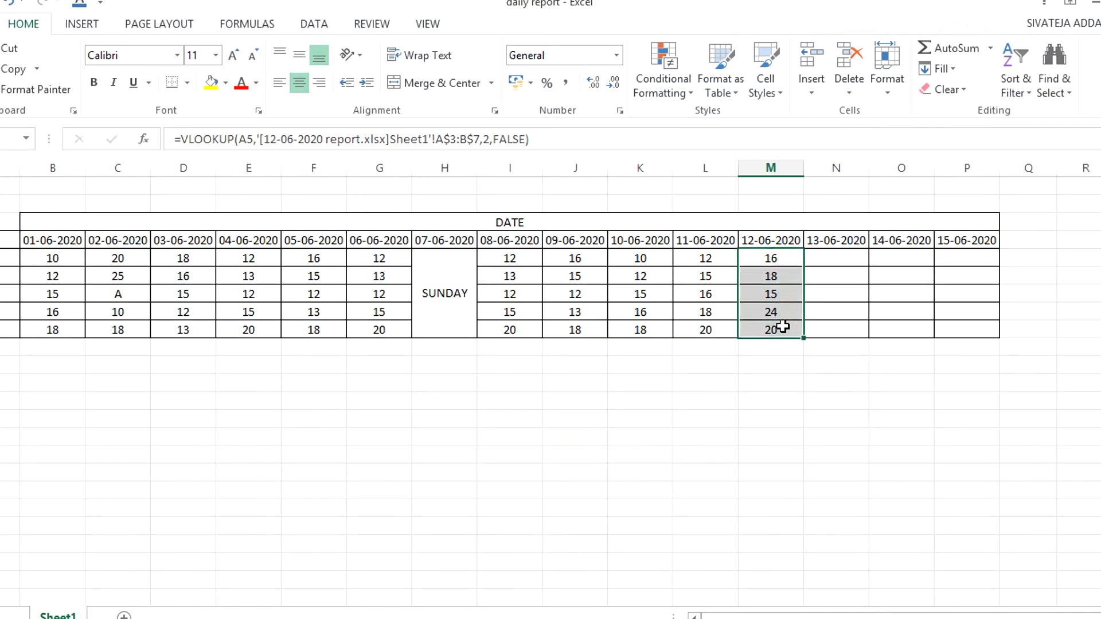
key(ctrl+c)
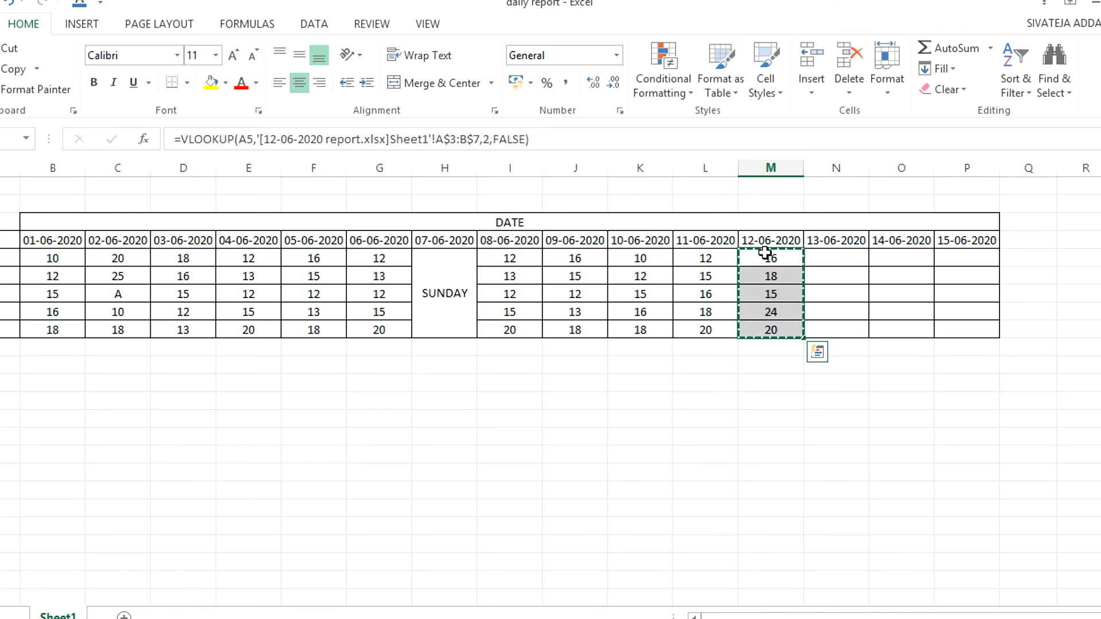
click(766, 257)
right_click(766, 259)
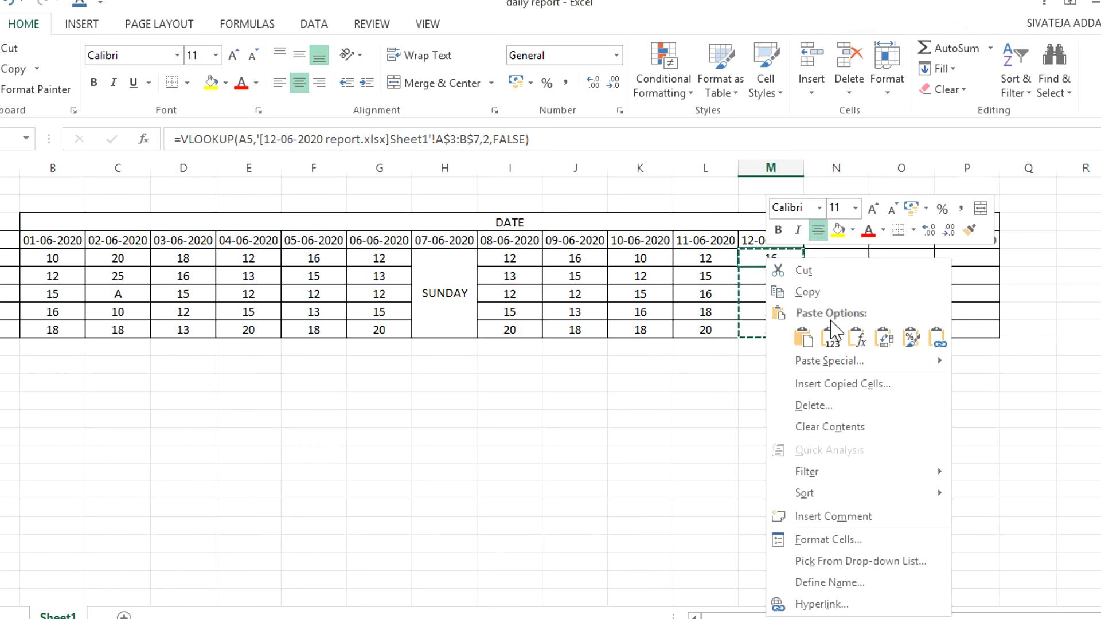
click(833, 343)
drag(9, 258, 767, 278)
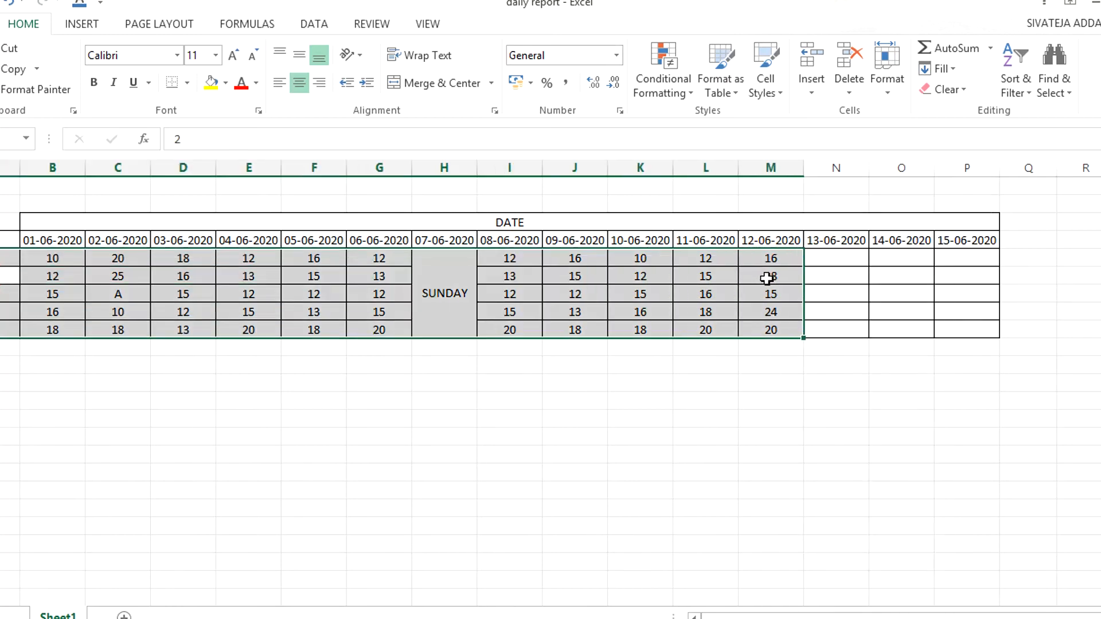
click(771, 279)
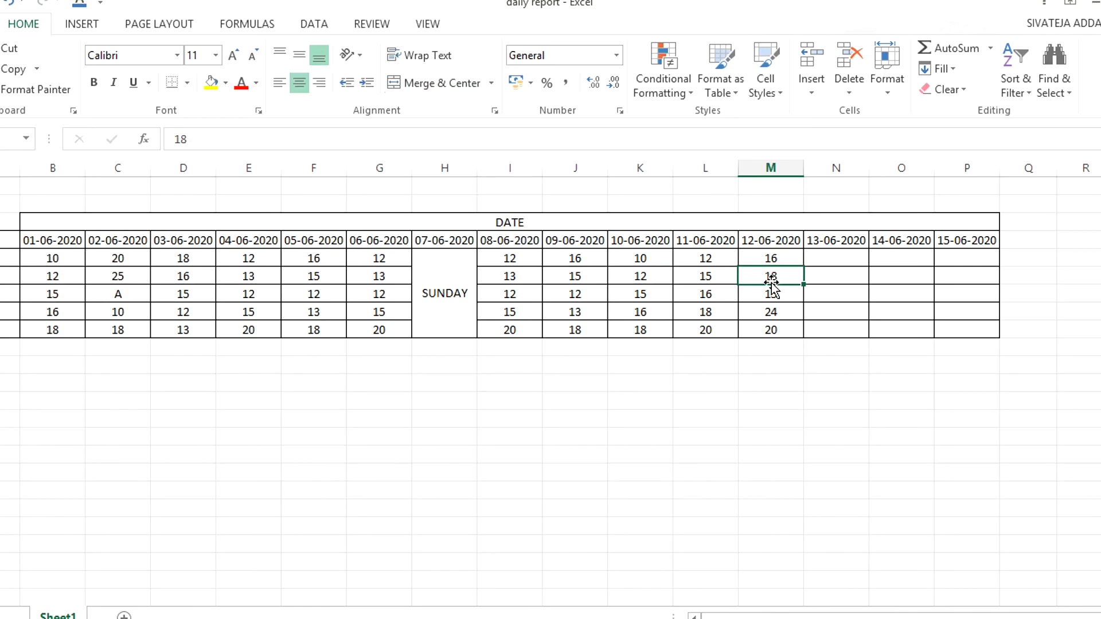
click(770, 298)
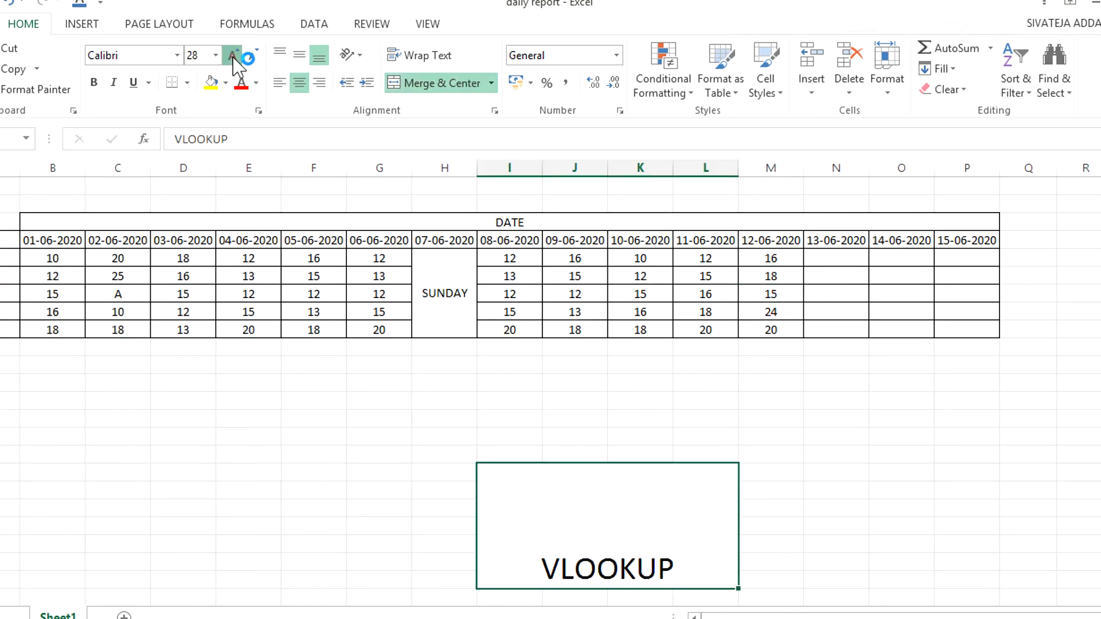
Step: Format the merged VLOOKUP title cell below the table with 36 pt text, yellow fill and middle vertical alignment
click(233, 56)
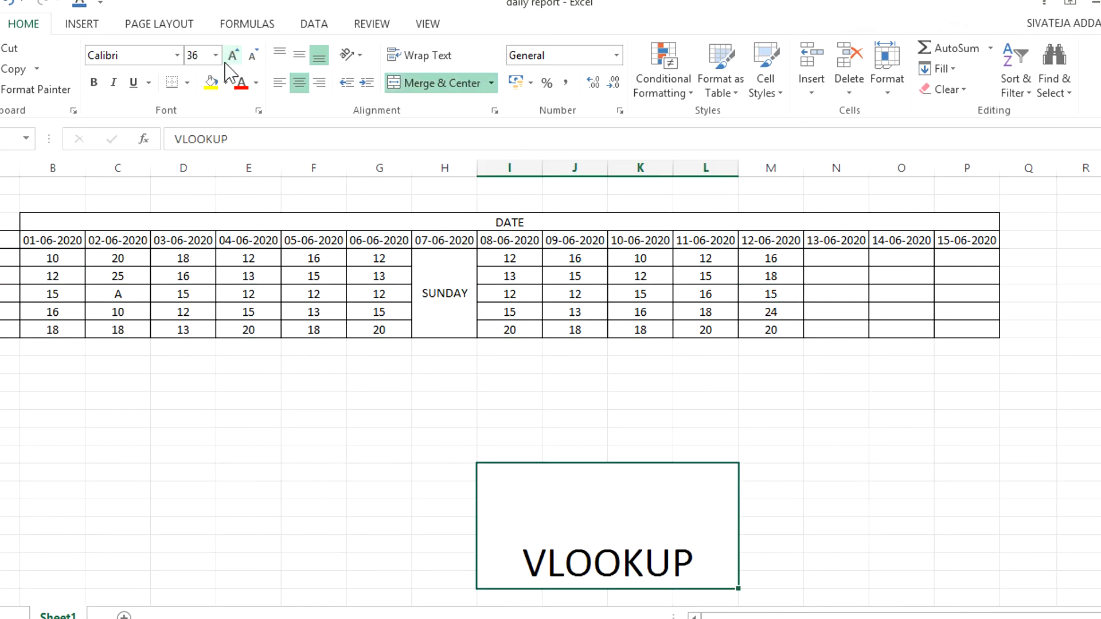
click(210, 83)
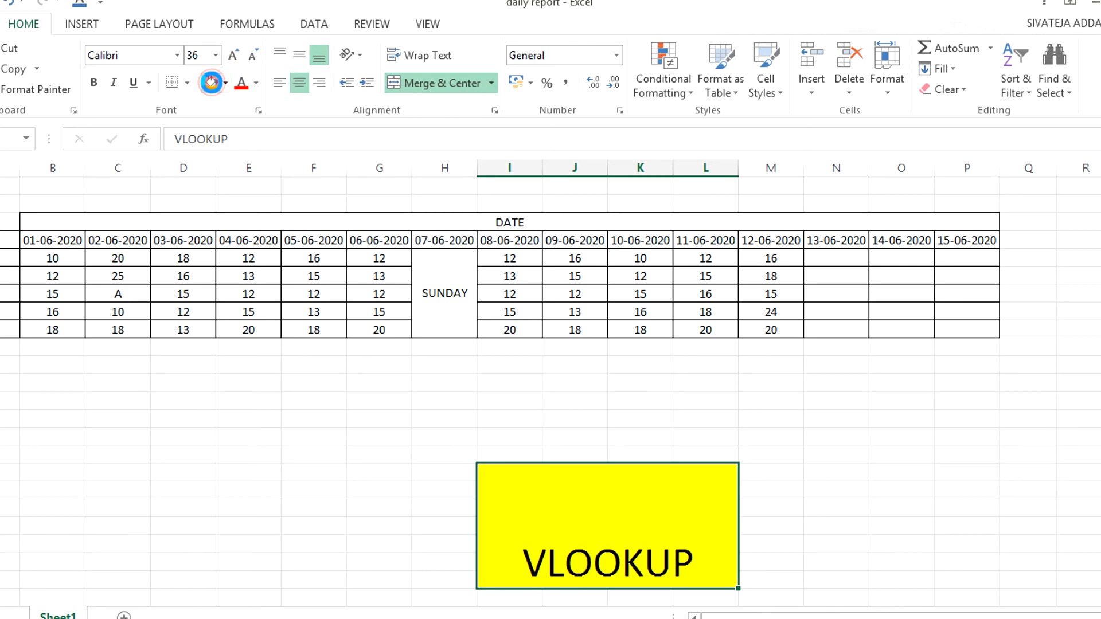
click(226, 84)
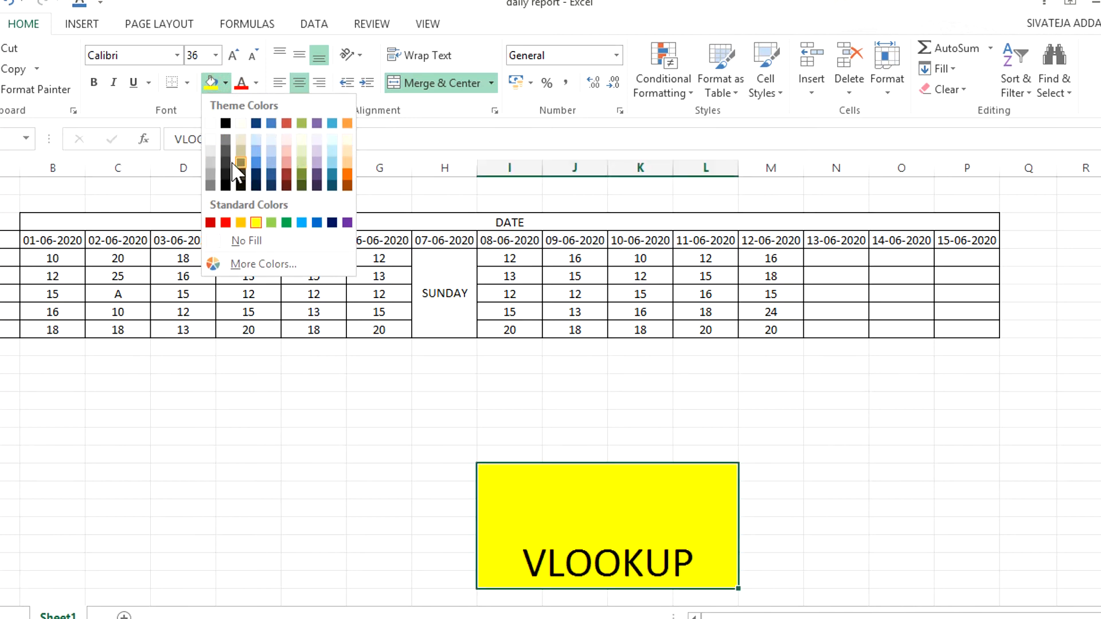
click(299, 57)
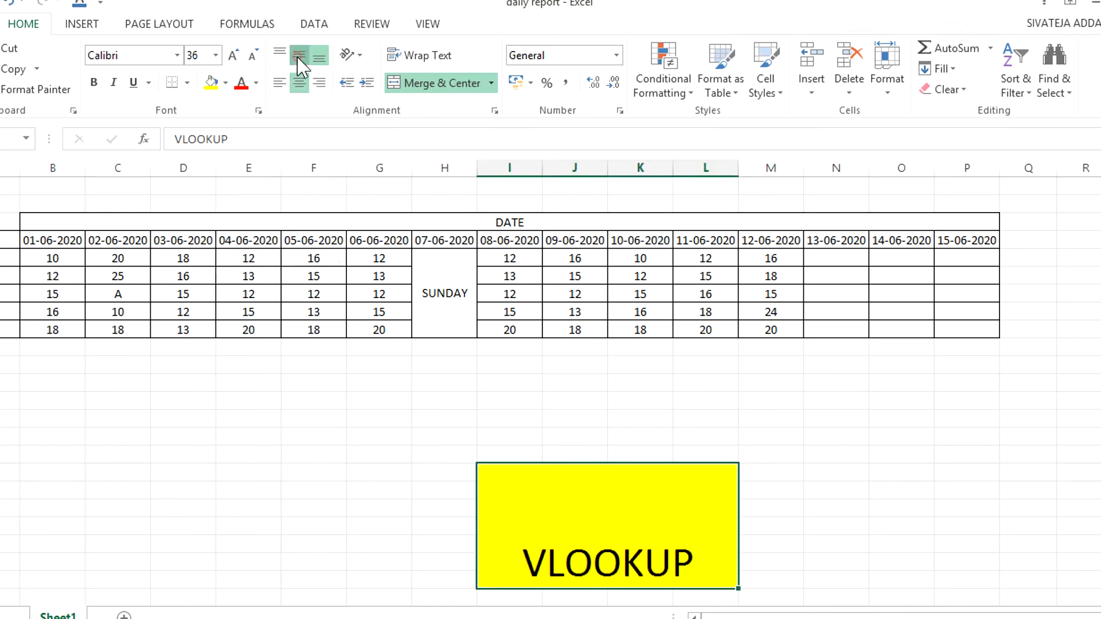
click(299, 55)
Step: Make the VLOOKUP title bold and change its cell fill to white
click(225, 84)
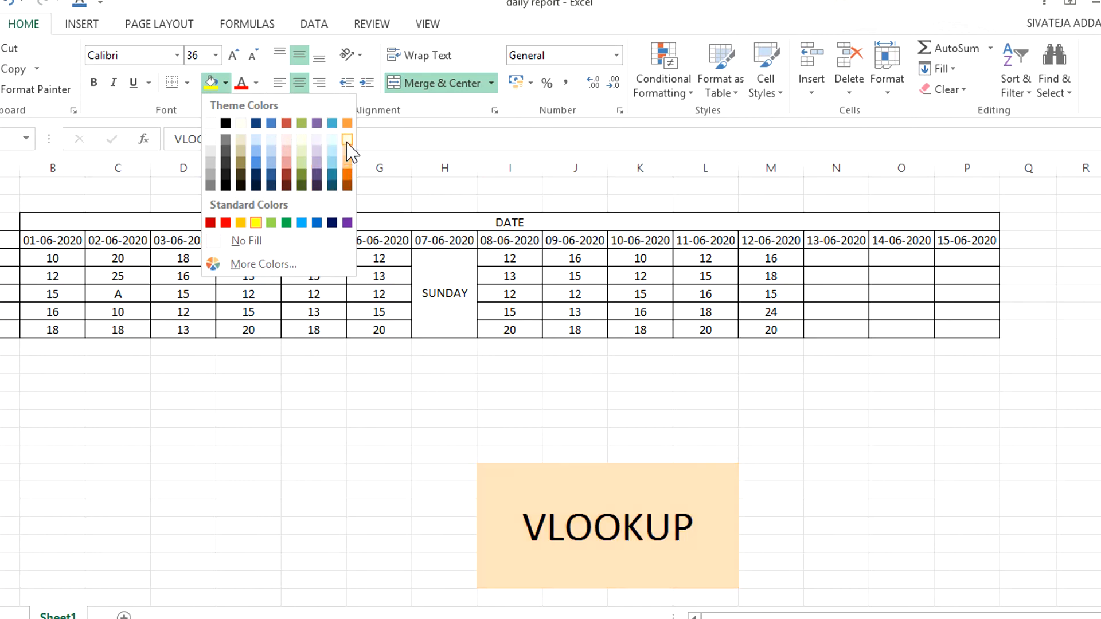
click(95, 83)
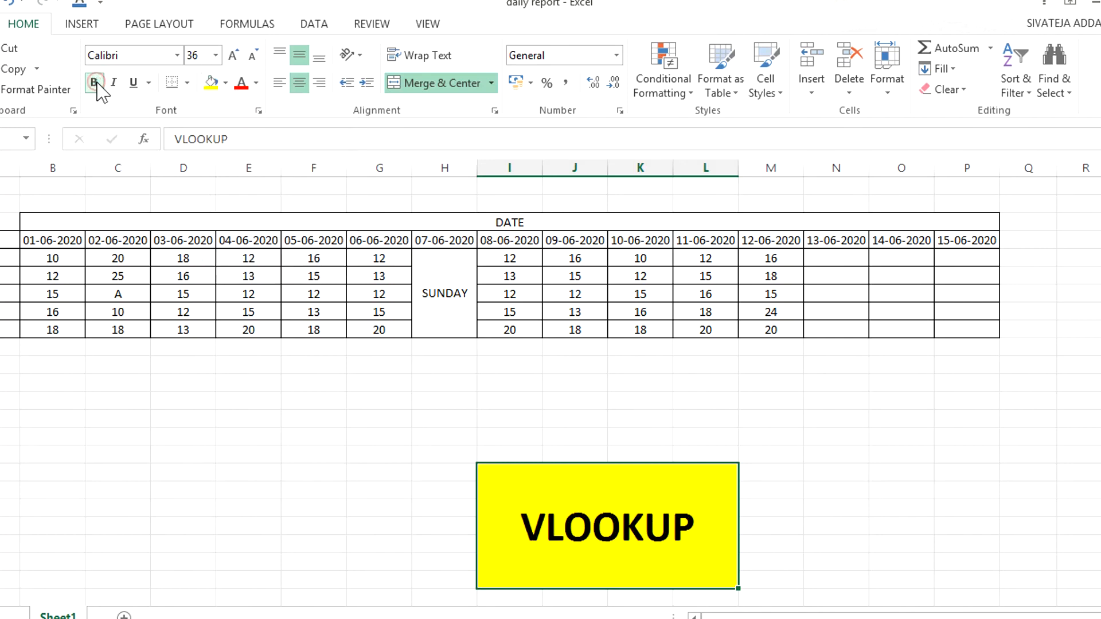
click(133, 83)
click(226, 83)
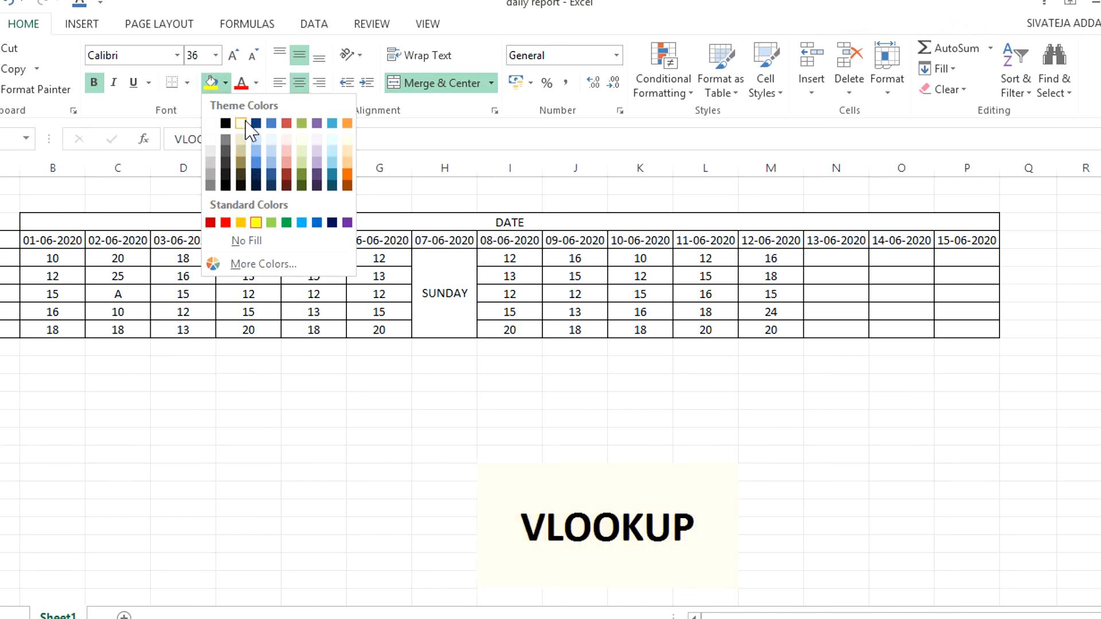
click(209, 123)
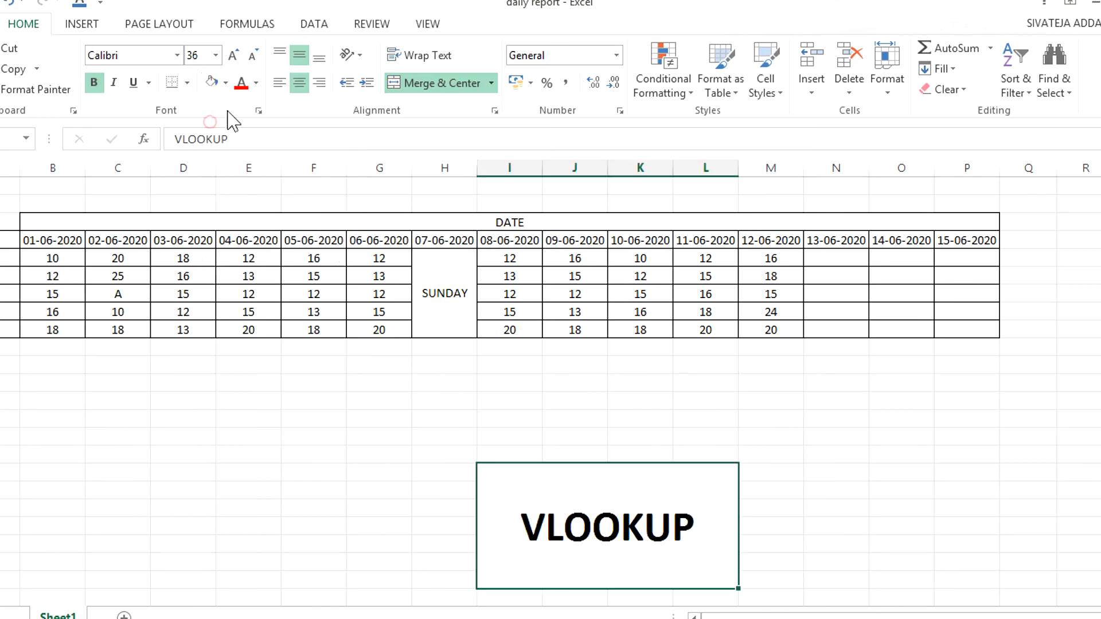
click(256, 84)
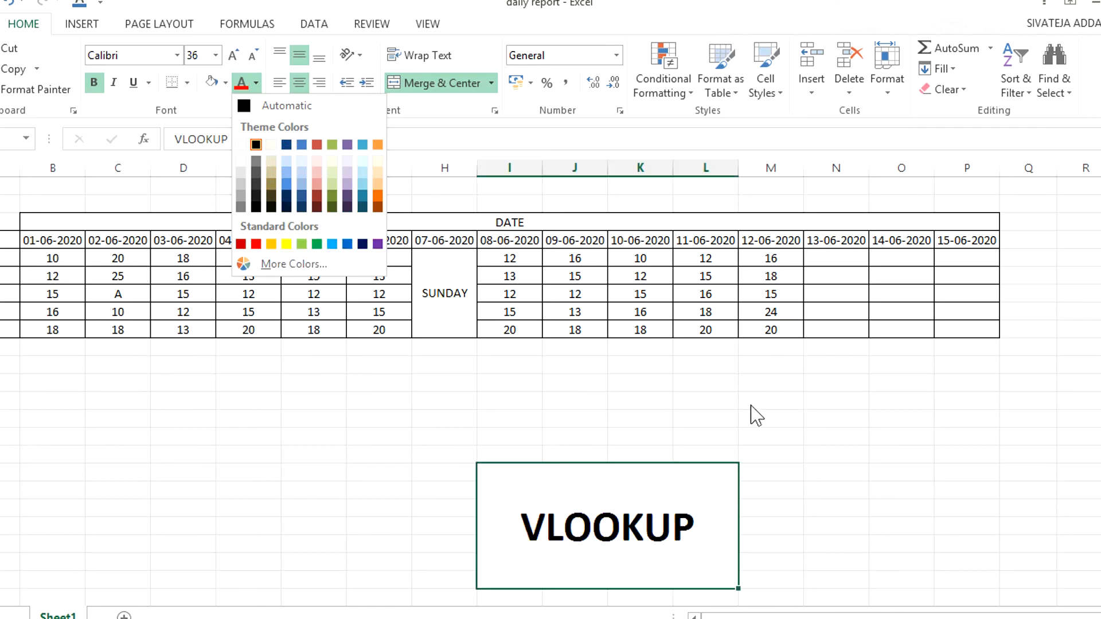
click(802, 425)
click(834, 471)
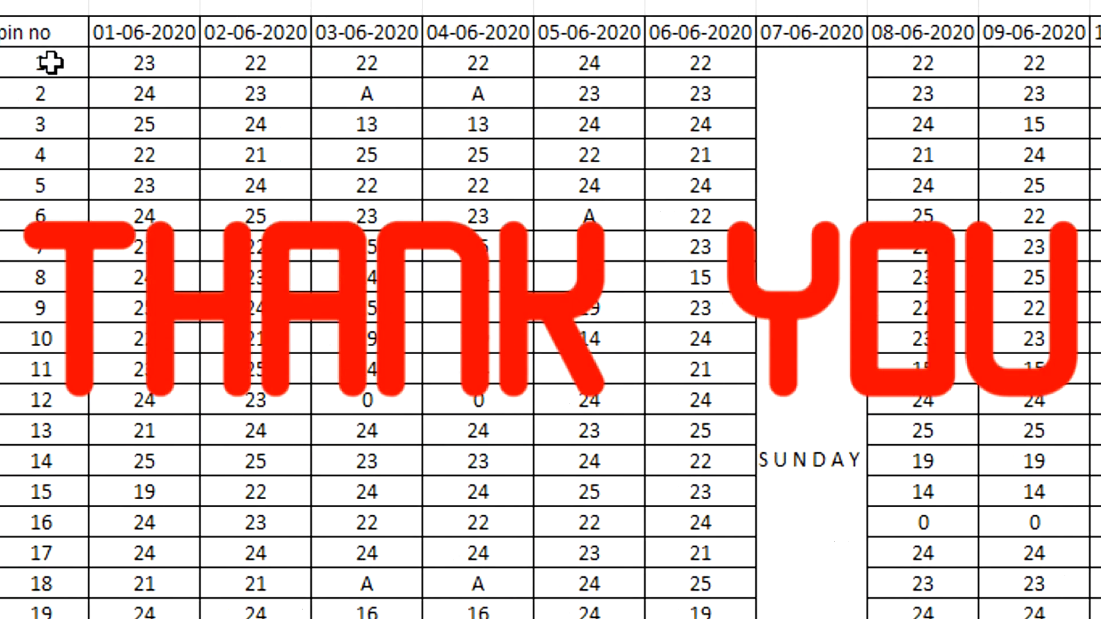
click(73, 62)
key(ctrl+c)
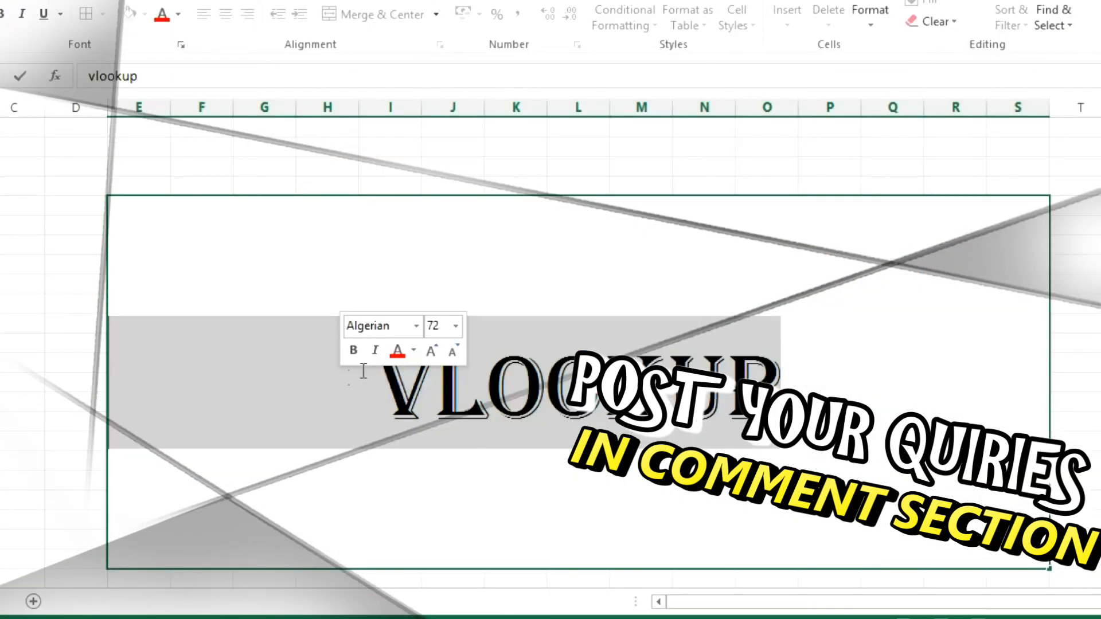
Step: Make the large Algerian vlookup text in the merged title cell bold and underlined
key(ctrl+u)
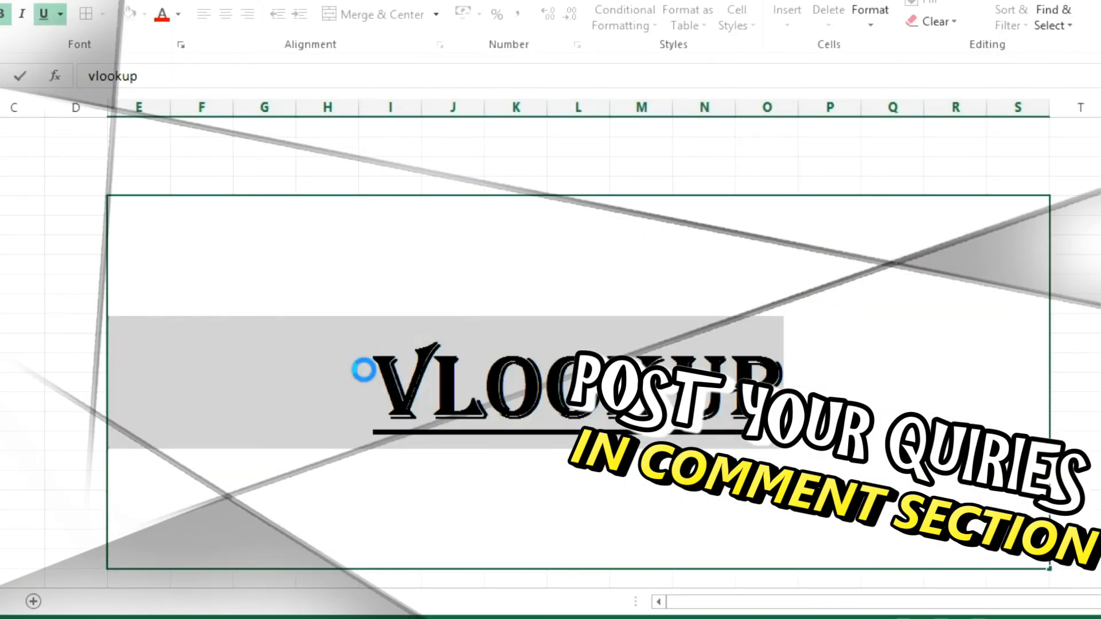
click(868, 371)
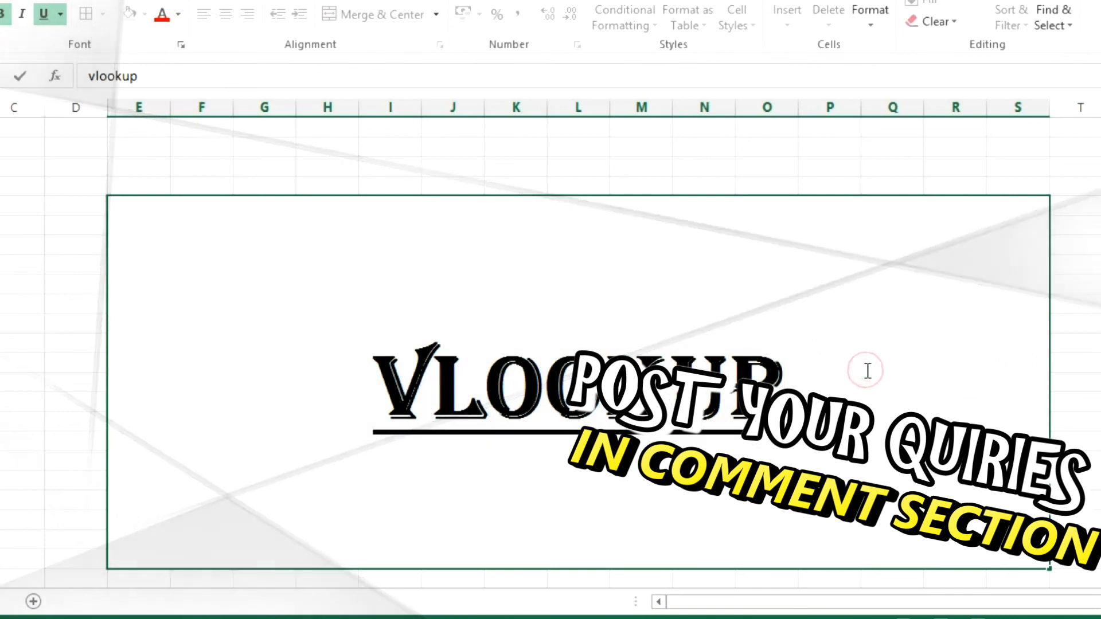
click(2, 172)
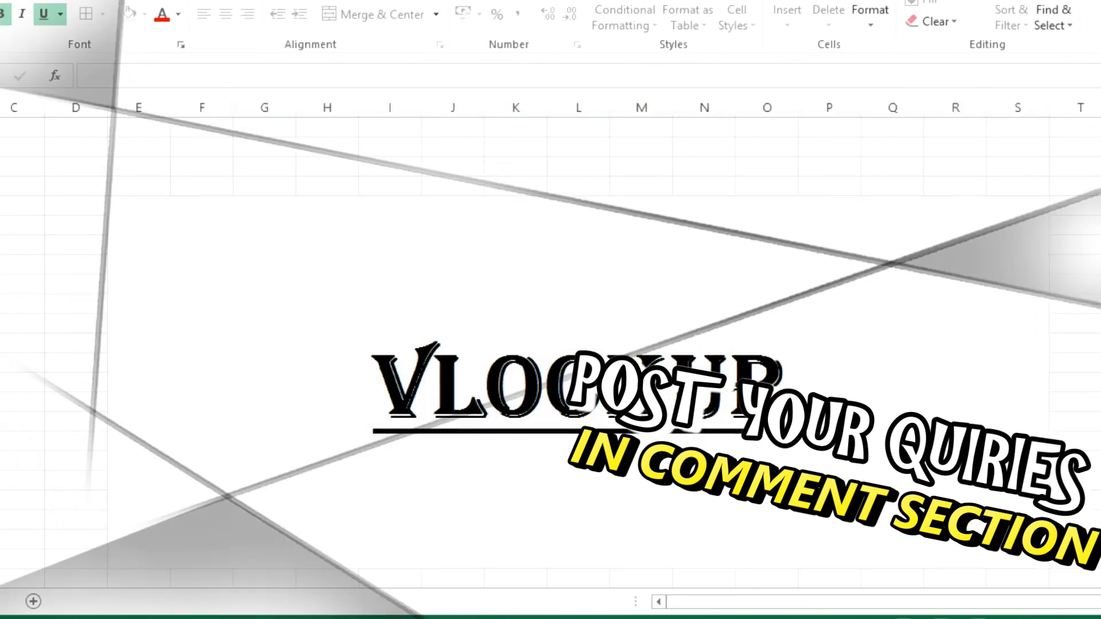
click(85, 410)
click(553, 130)
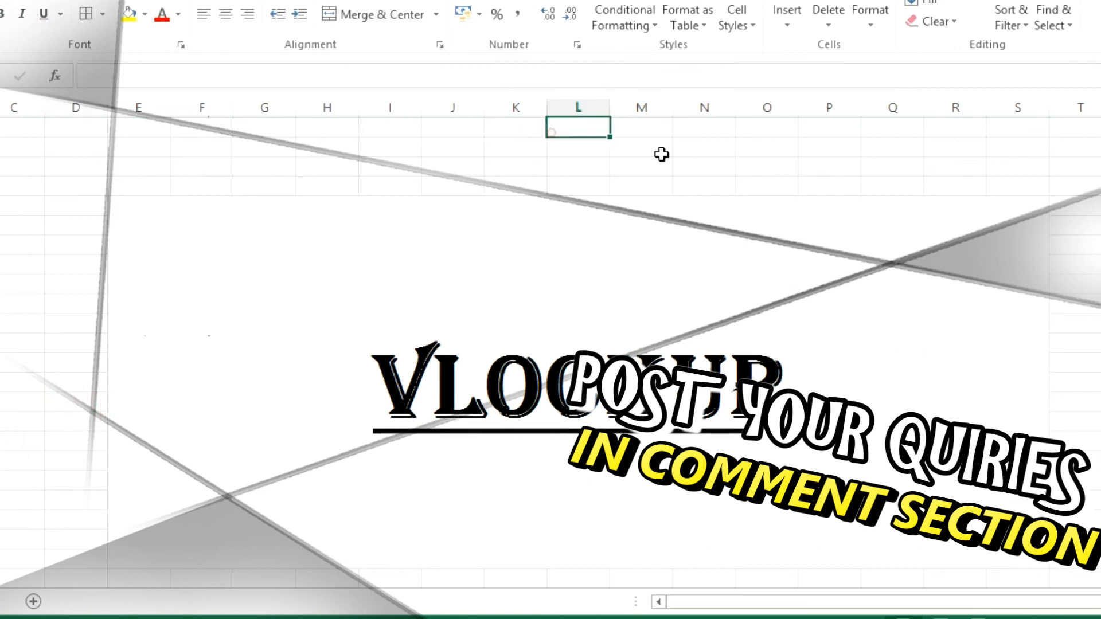